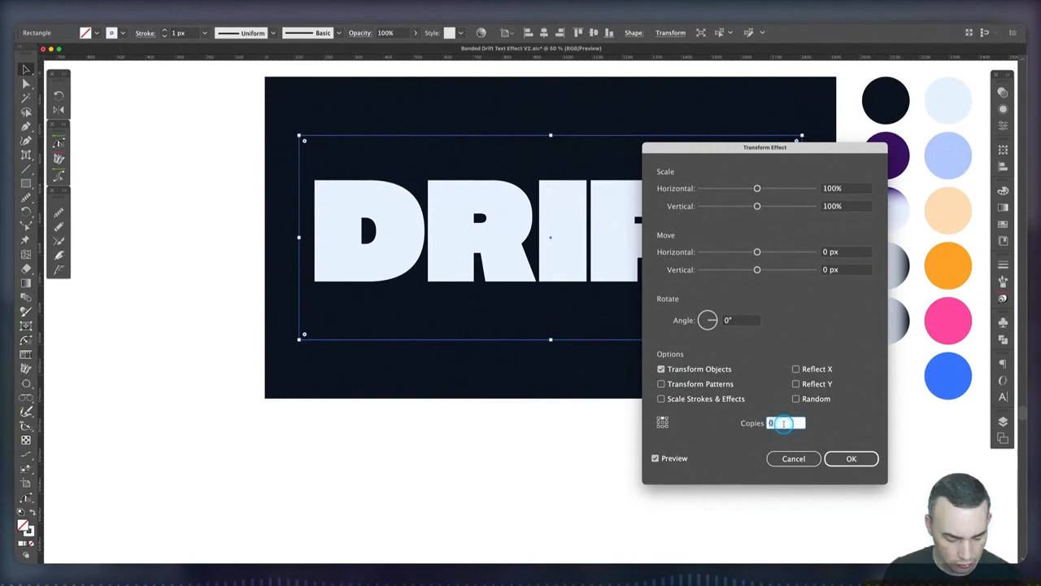
Step: Set the rectangle's Transform effect to 10 copies with a vertical scale of 87%
text(10)
key(Tab)
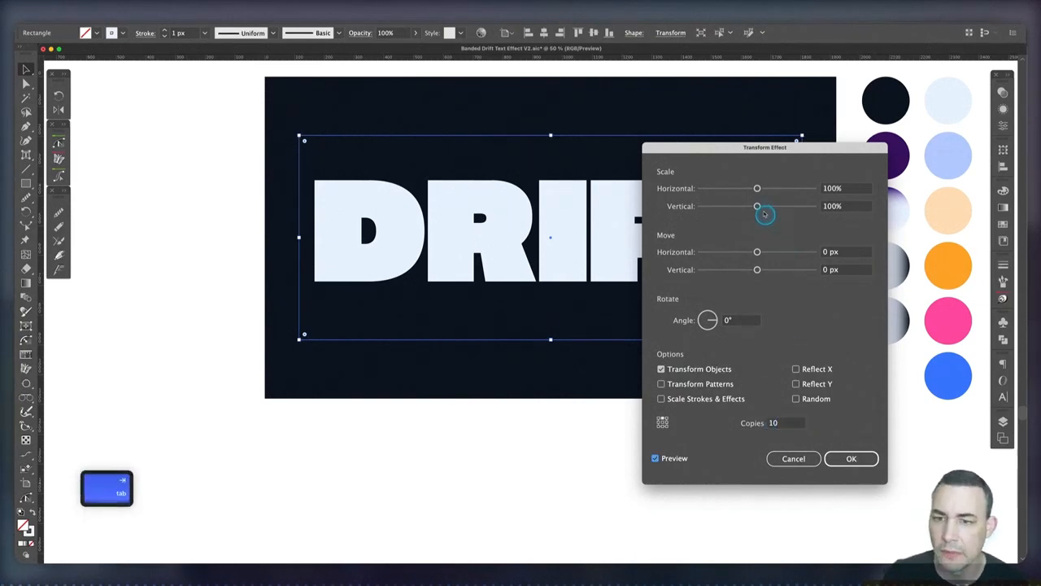
click(843, 208)
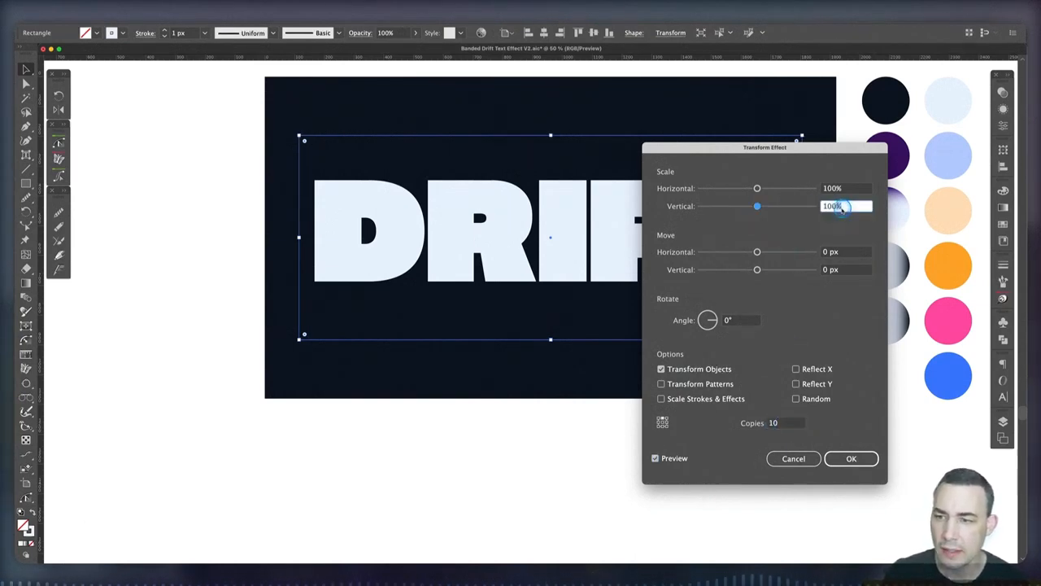
key(shift+Down)
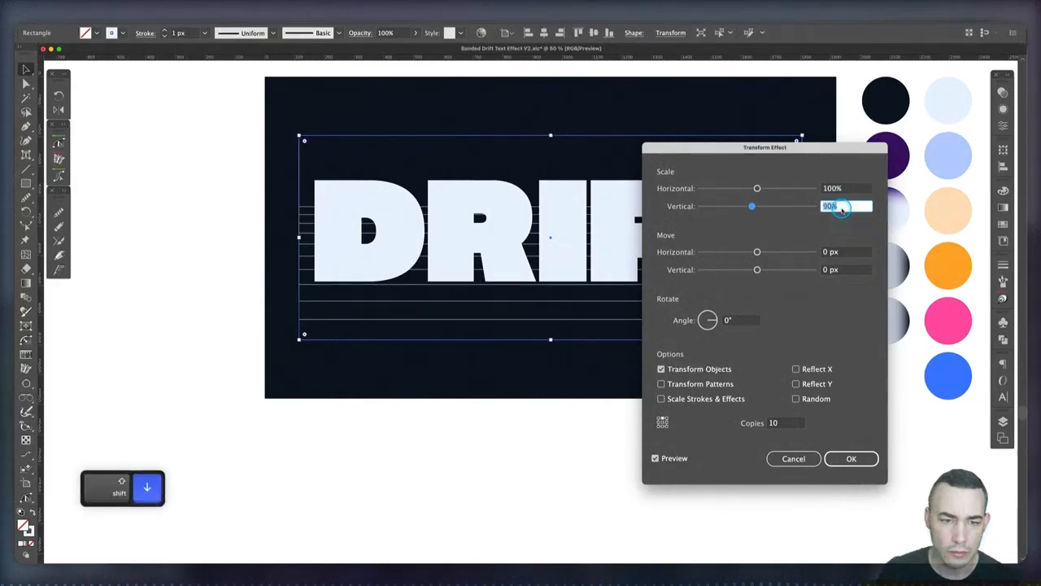
key(Down)
key(Down)
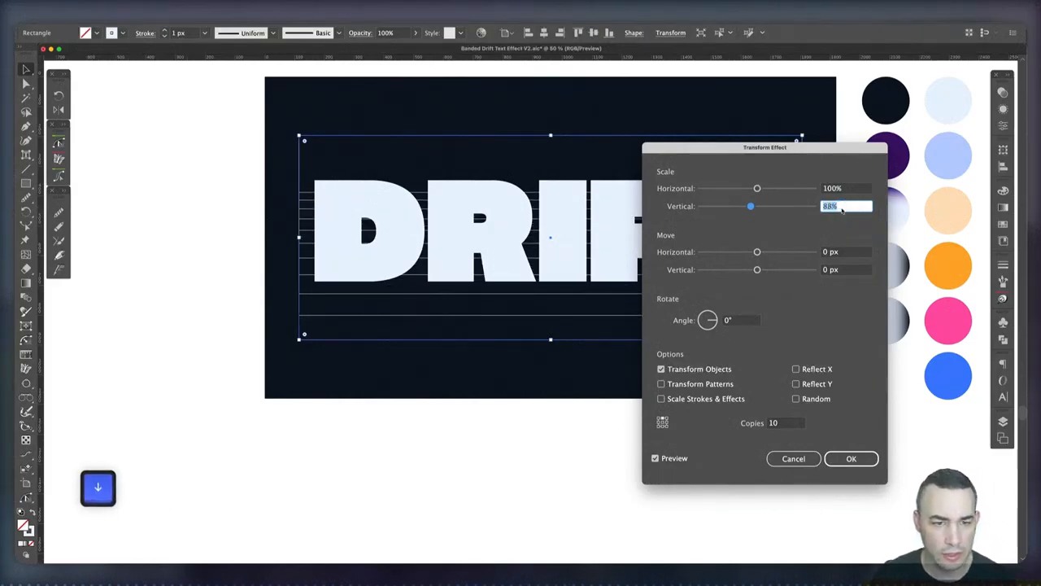
key(Down)
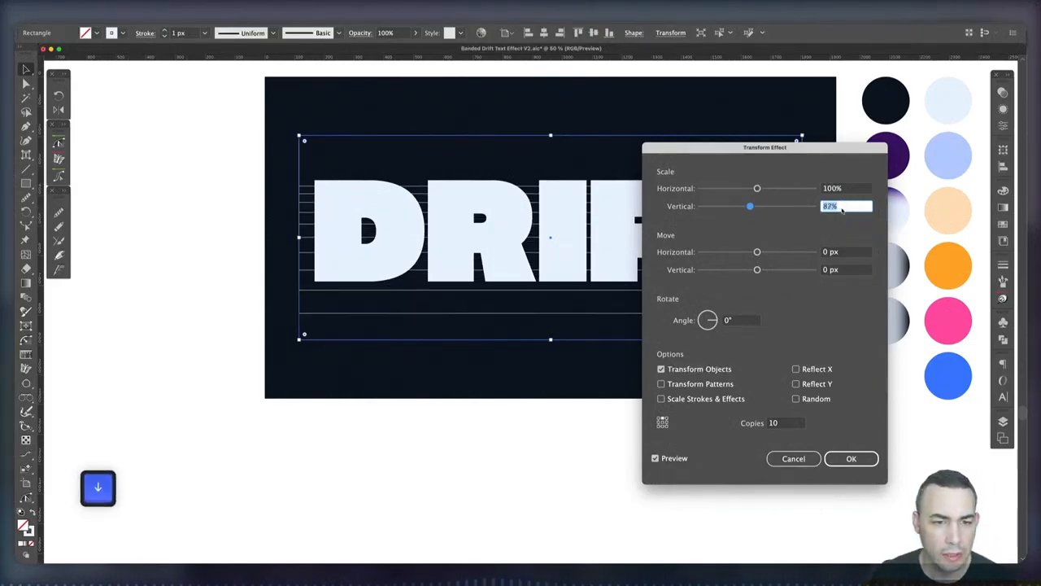
key(Down)
key(Up)
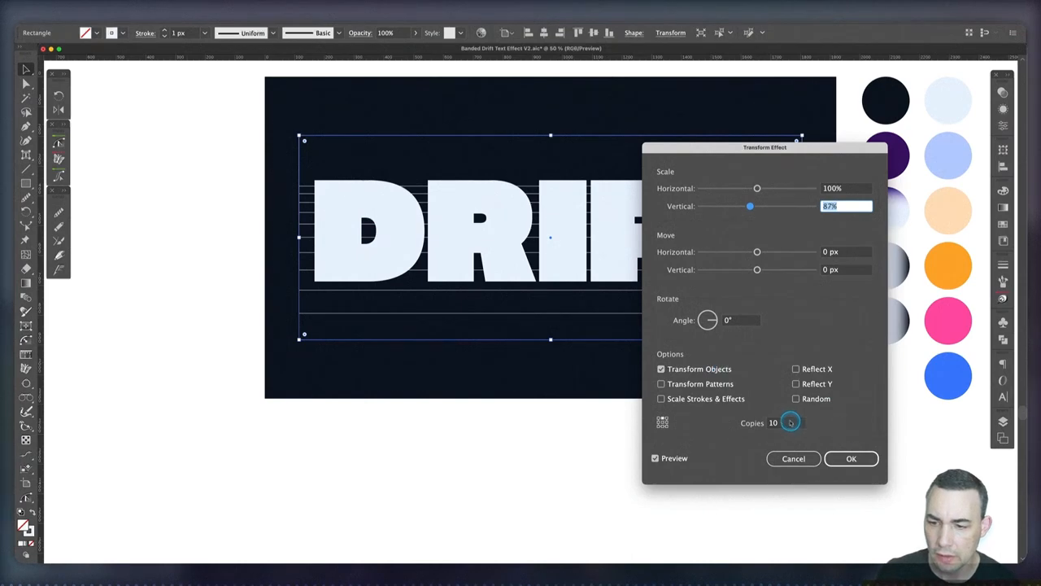
Step: Increase the Transform effect's copies to 12 and apply the effect to the rectangle
double_click(788, 422)
key(Up)
key(Up)
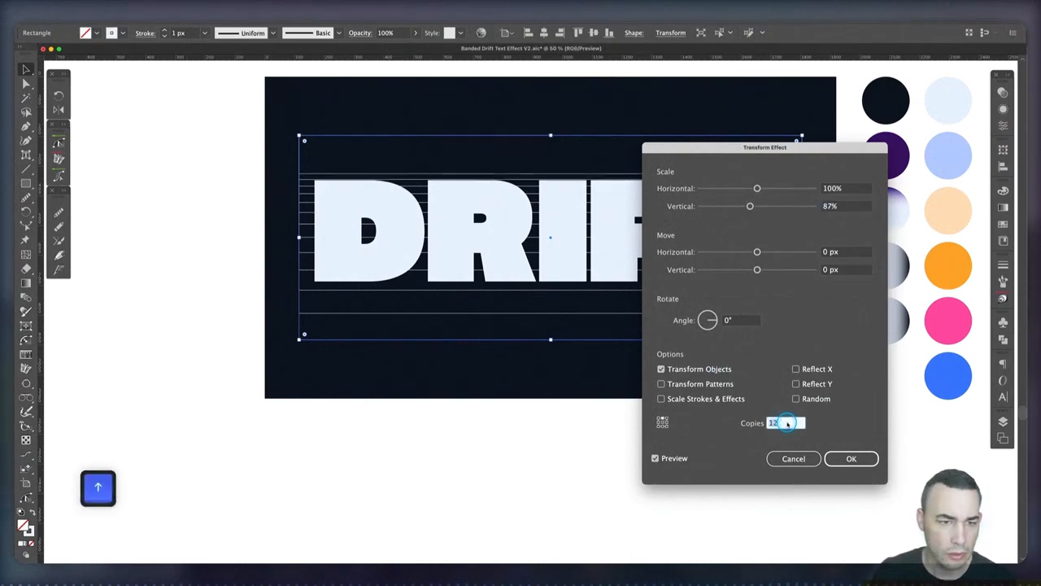
click(850, 458)
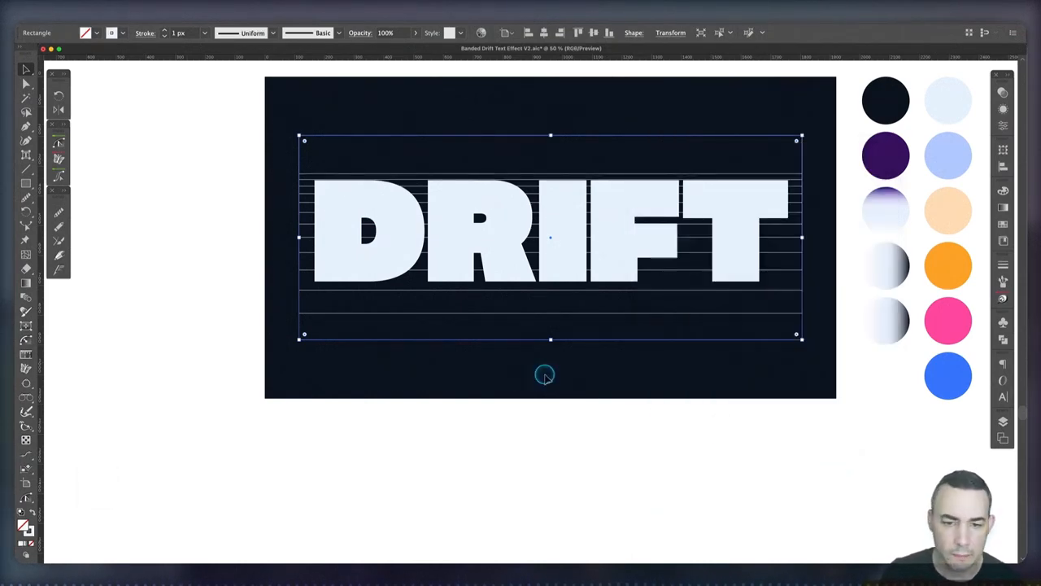
Step: Expand the appearance of the transformed rectangle into a group of separate paths
click(110, 16)
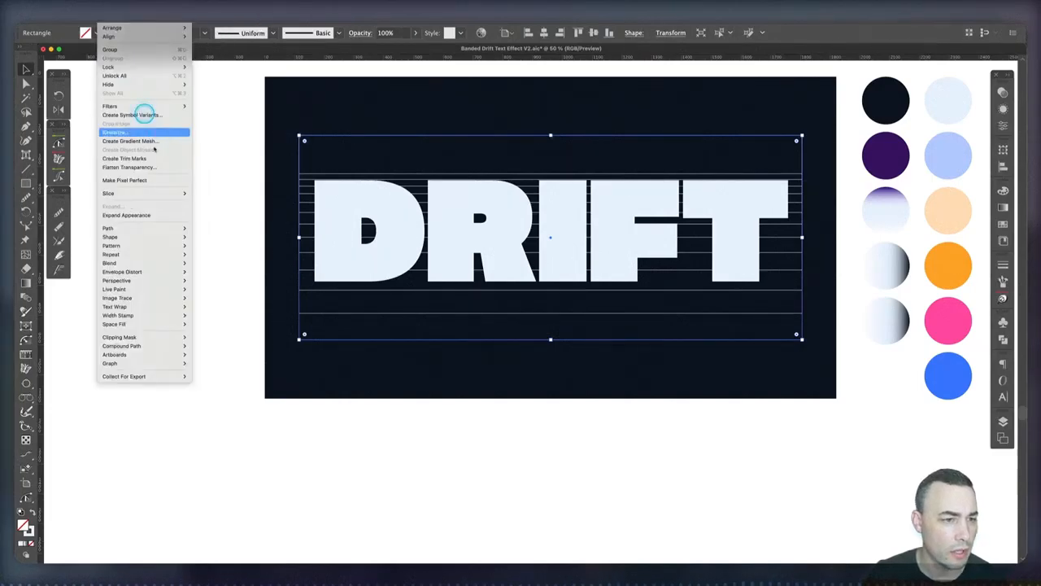
click(139, 214)
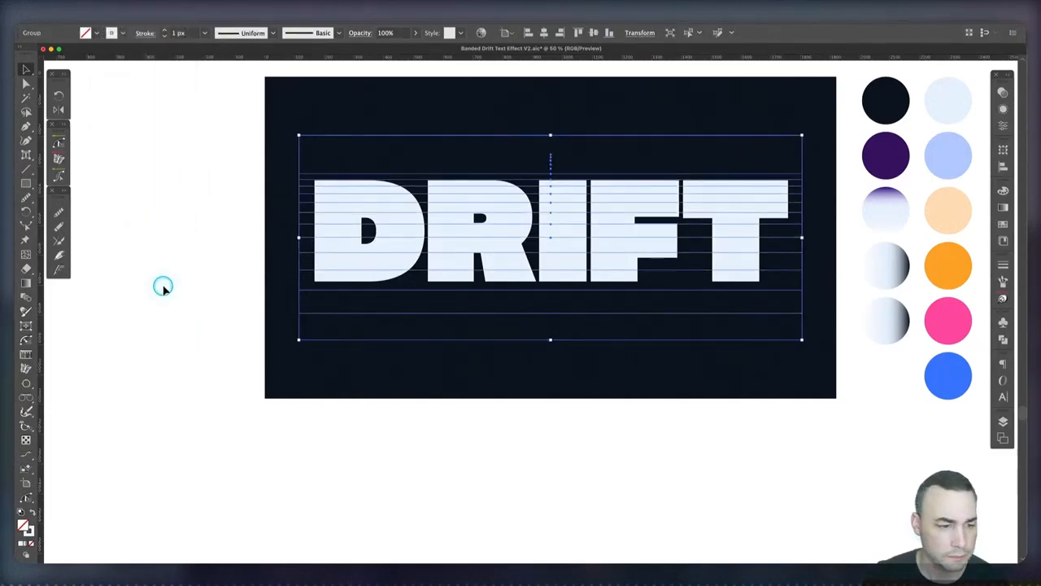
key(v)
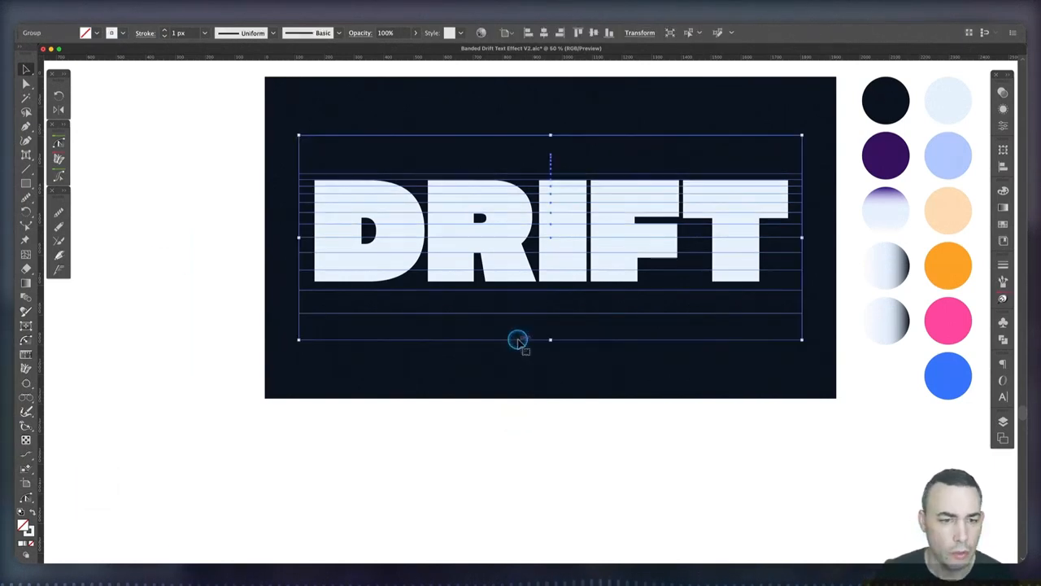
Step: Nudge the expanded line group down so its closely spaced lines span the height of the DRIFT lettering
key(shift+Down)
key(shift+Down)
key(shift+Down)
key(shift+Down)
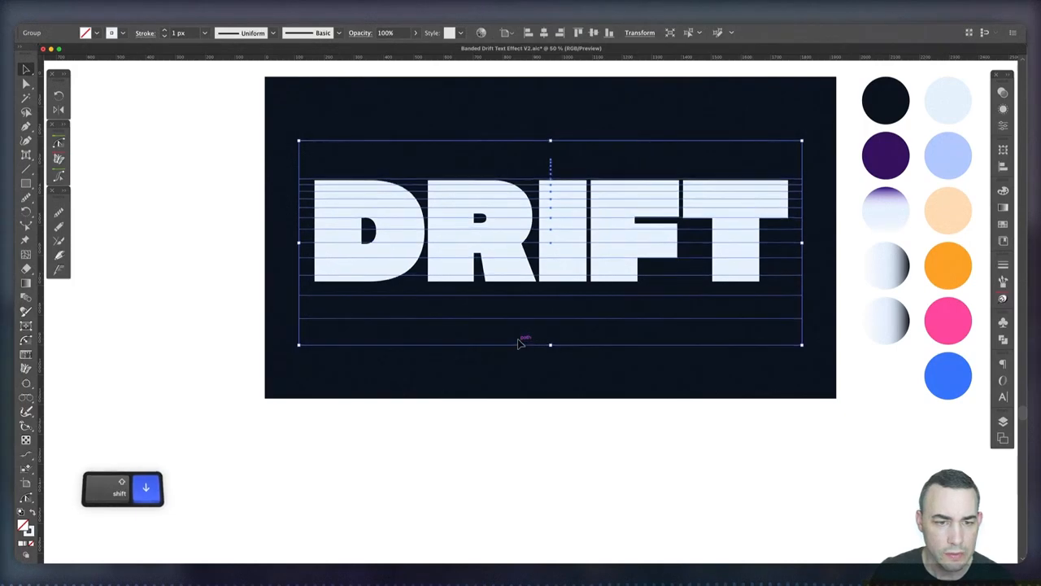
key(shift+Down)
key(shift+Down)
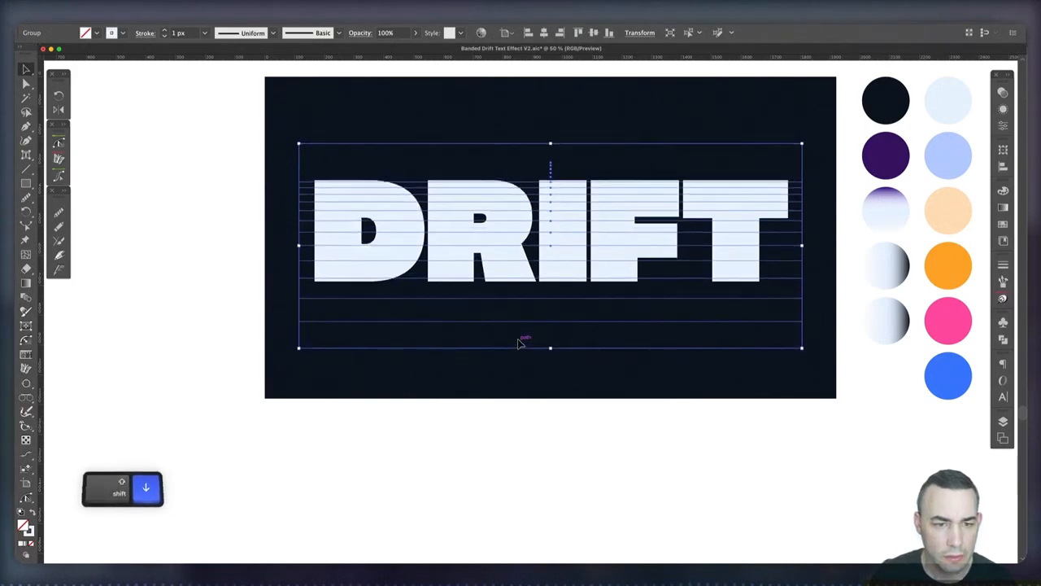
key(shift+Up)
key(shift+Down)
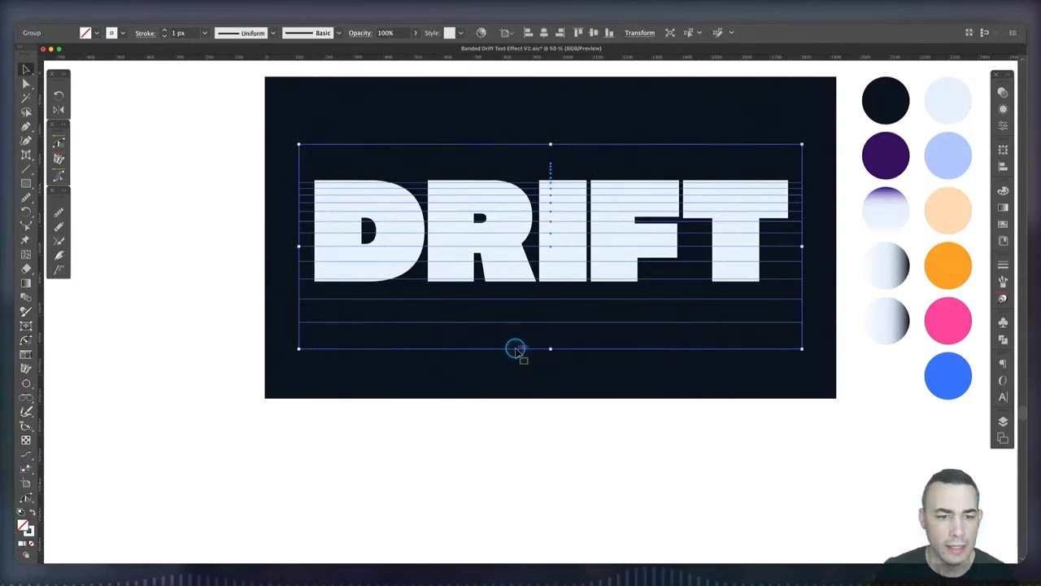
click(490, 425)
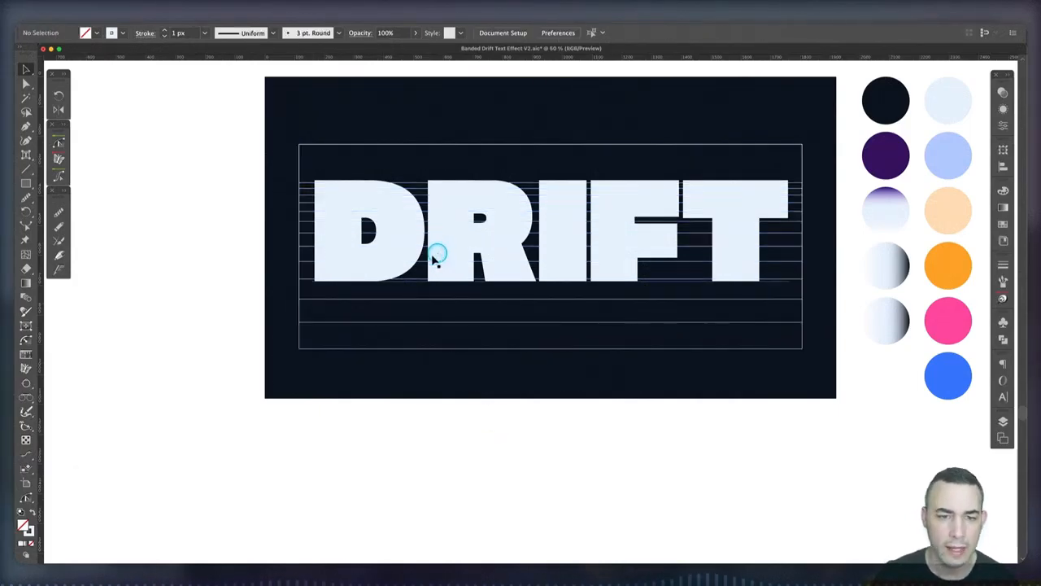
Step: Set the stroke weight of the line group to 4 px
click(306, 234)
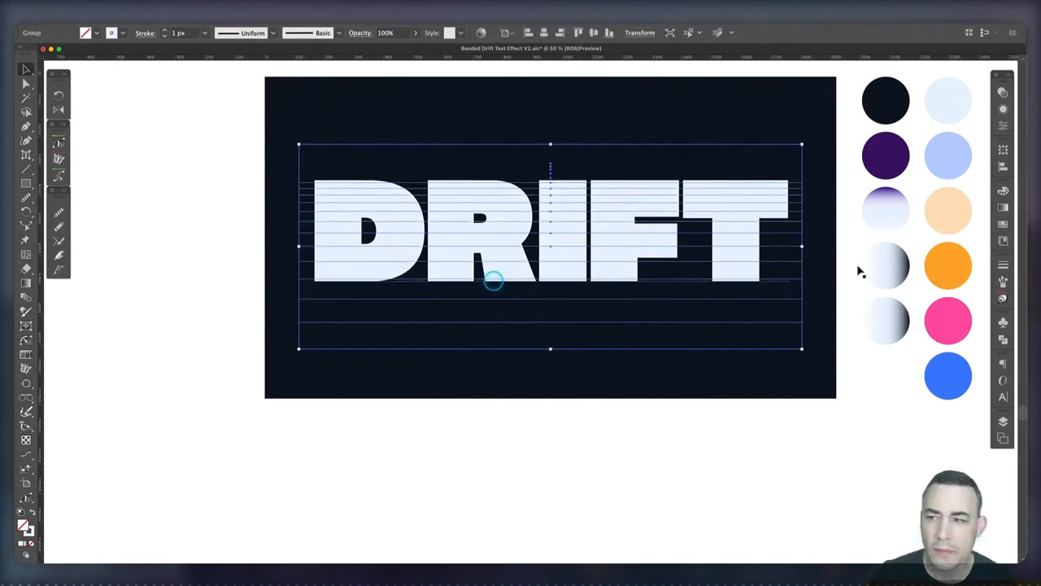
click(1017, 277)
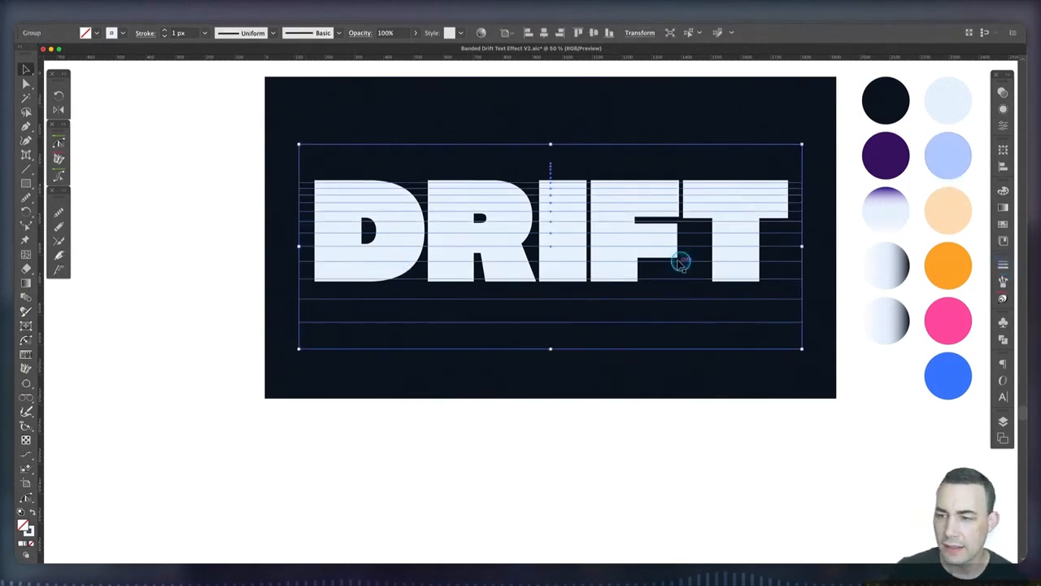
click(1003, 265)
click(405, 201)
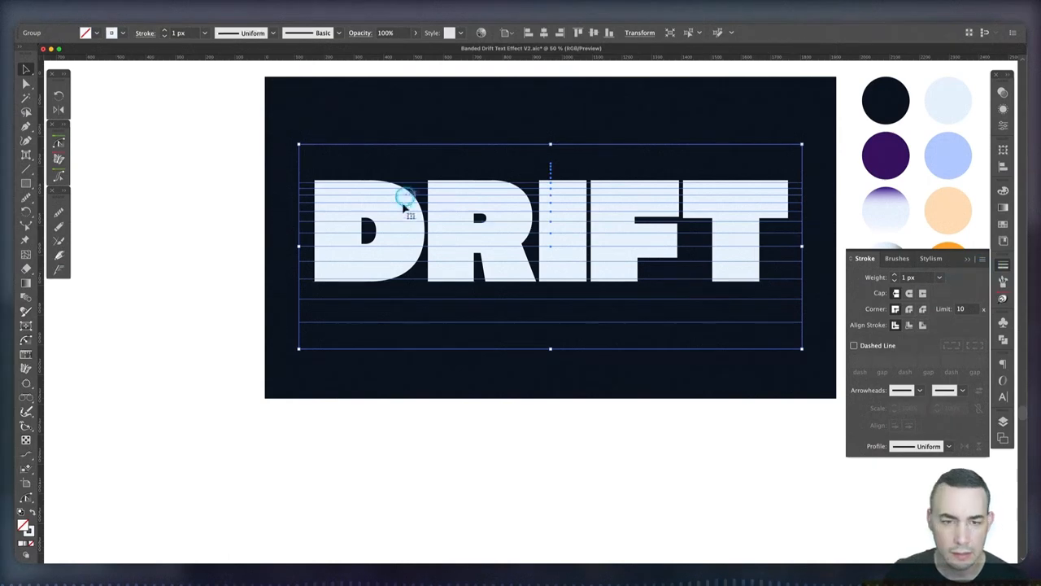
click(900, 270)
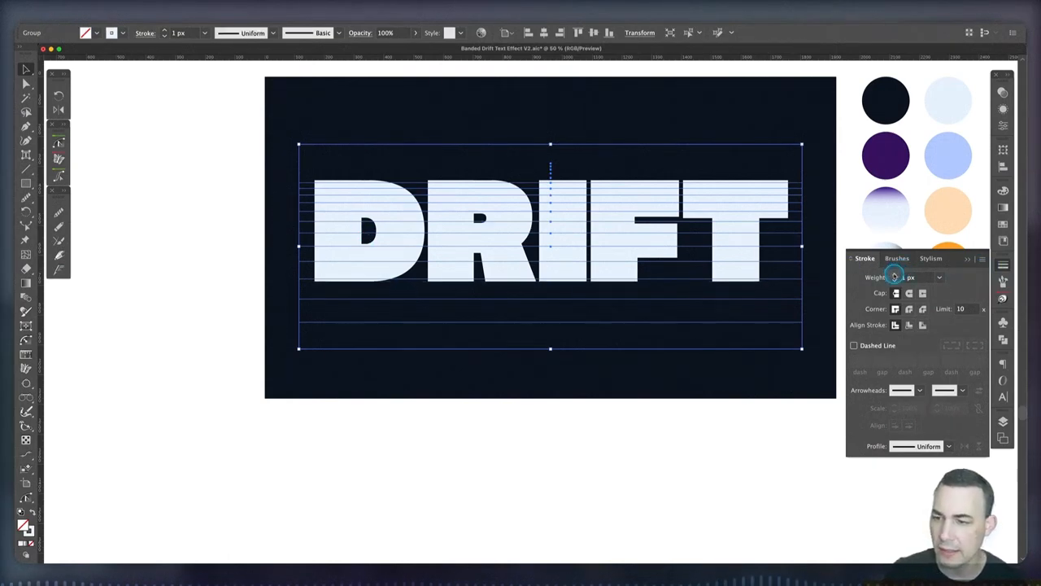
click(894, 274)
click(894, 274)
click(894, 274)
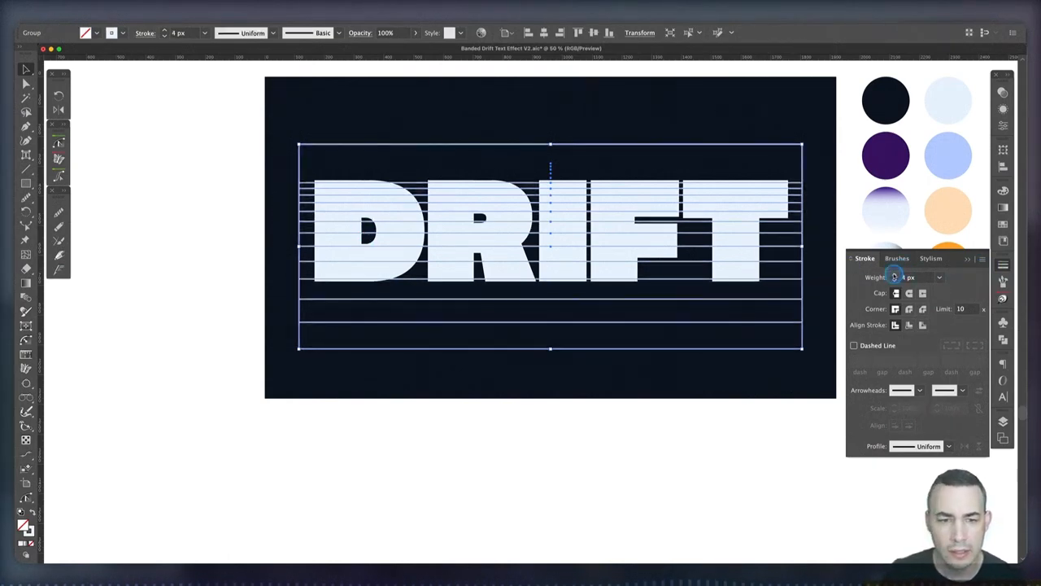
click(894, 274)
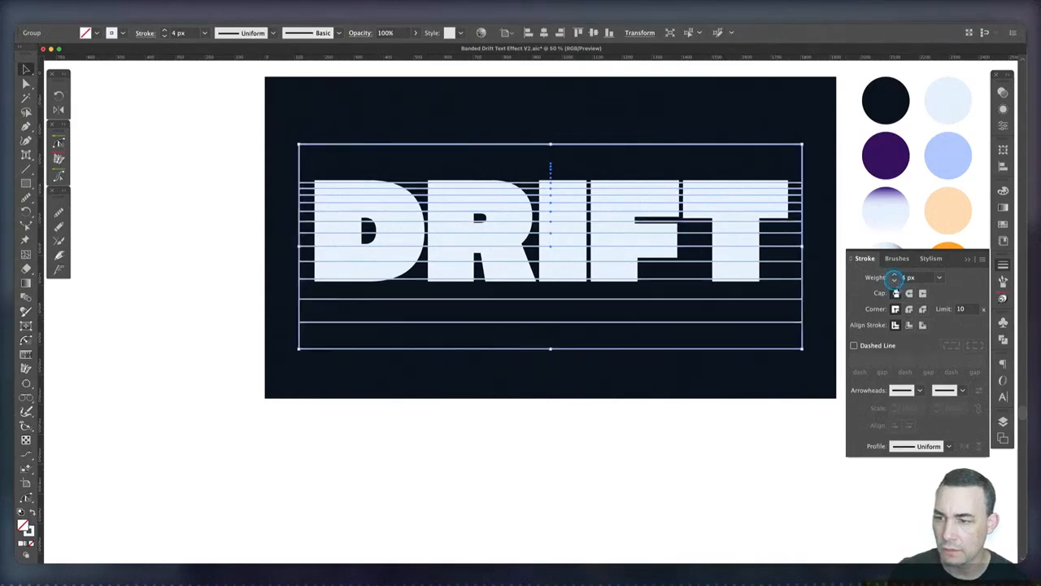
click(894, 280)
click(757, 492)
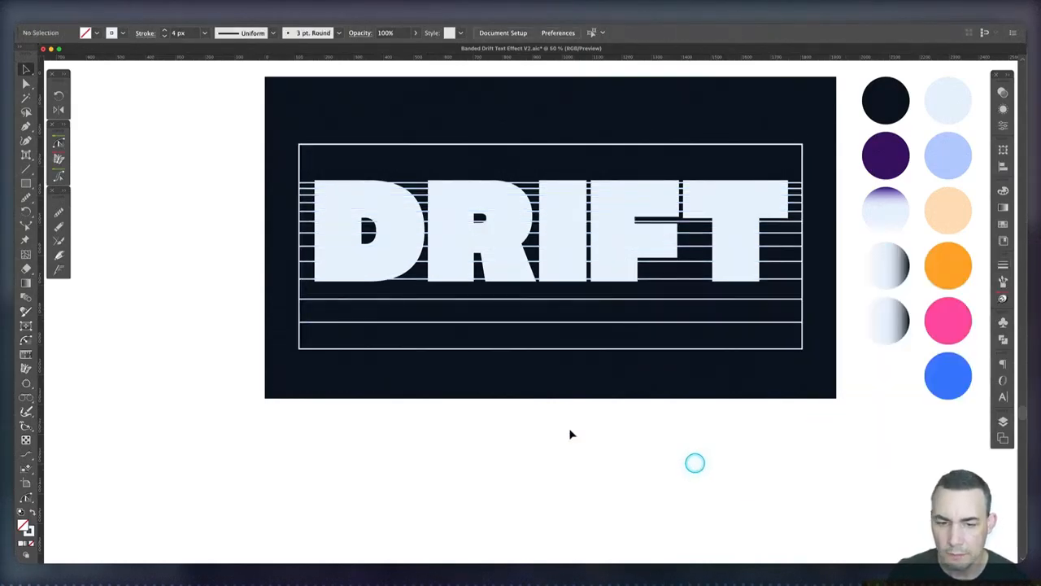
Step: Expand the line group's strokes into filled shapes
click(412, 350)
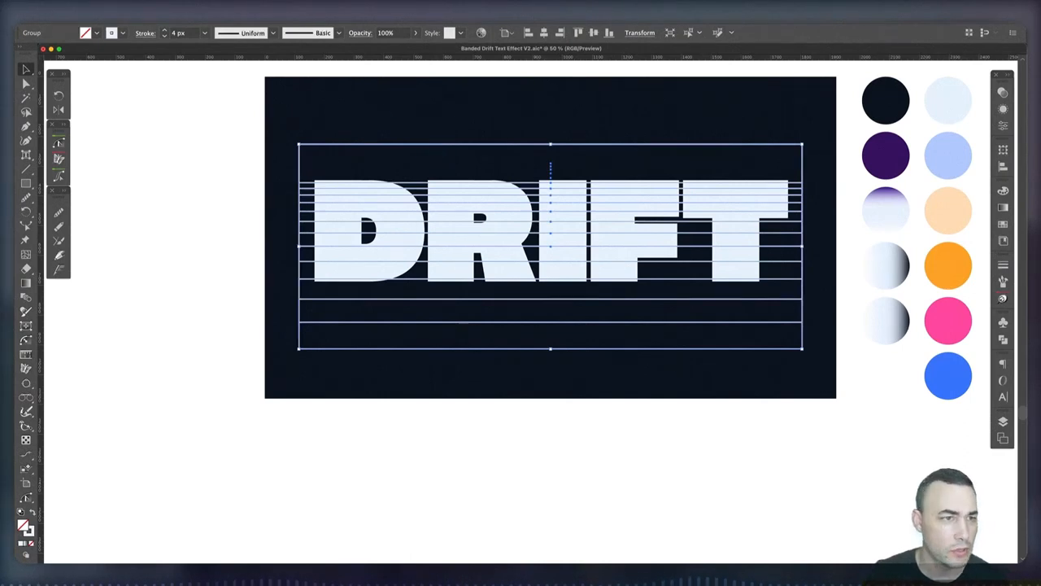
click(109, 16)
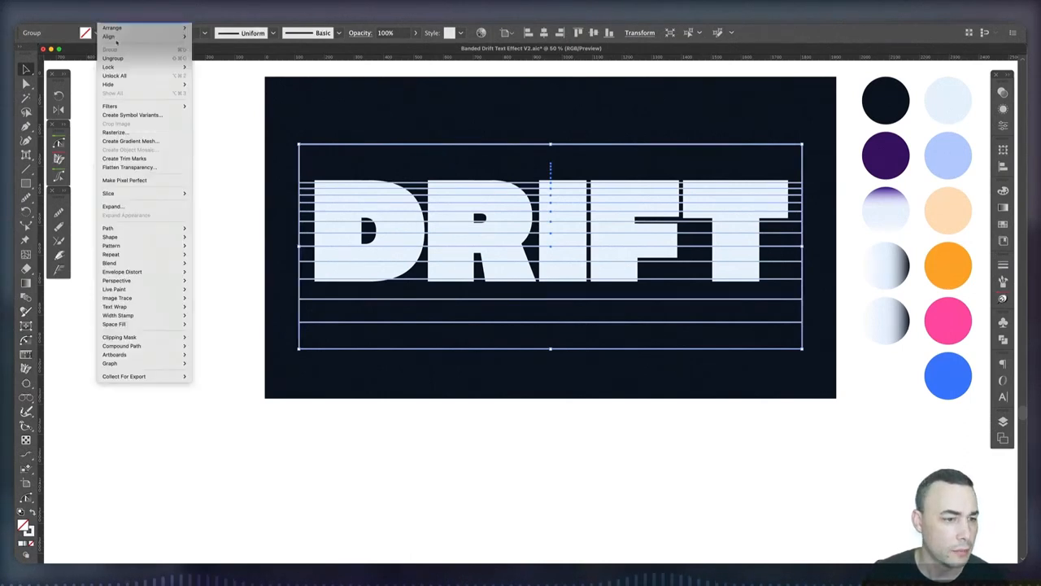
click(139, 206)
click(566, 380)
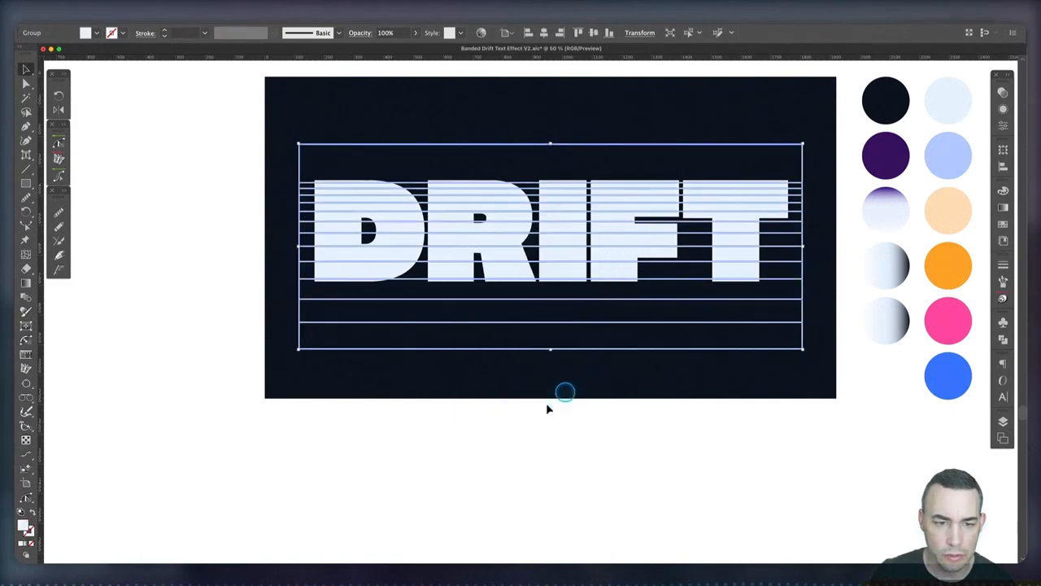
click(485, 403)
Step: Convert the DRIFT text to outlines and unite the overlapping shapes within its letters
scroll(485, 403, up, 2)
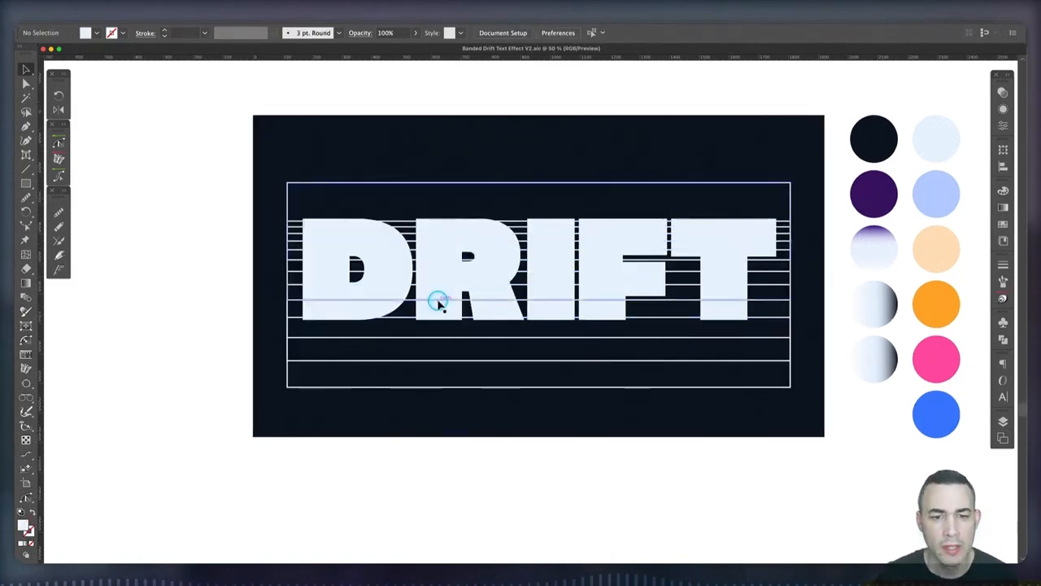
click(440, 277)
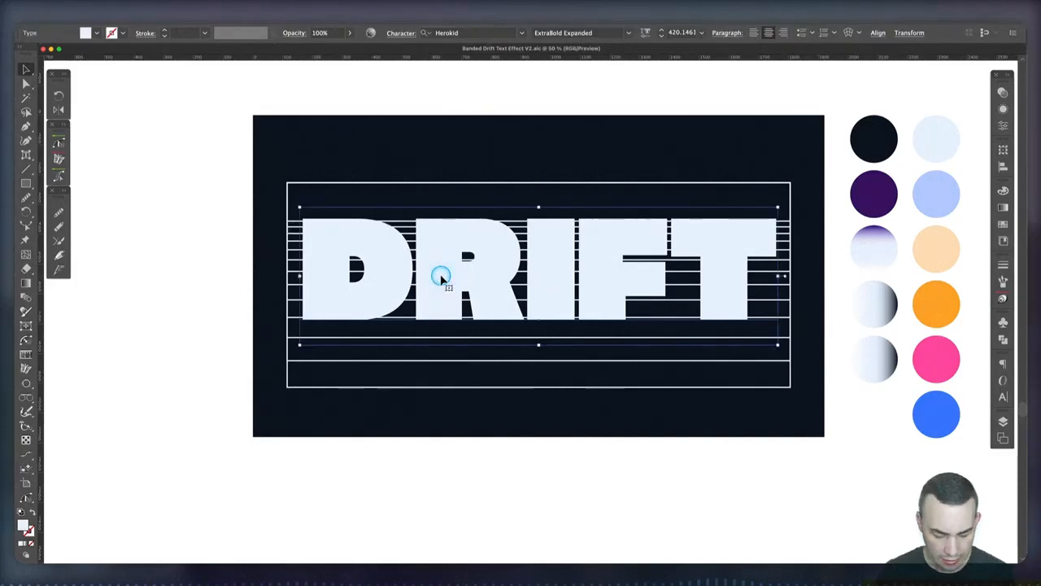
key(super+shift+o)
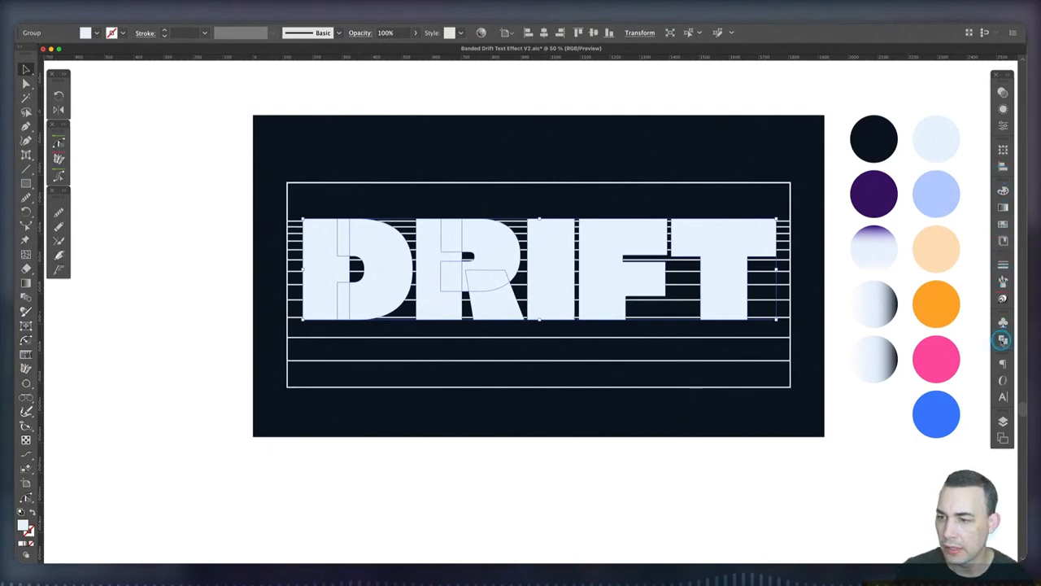
click(1003, 340)
click(858, 348)
click(144, 303)
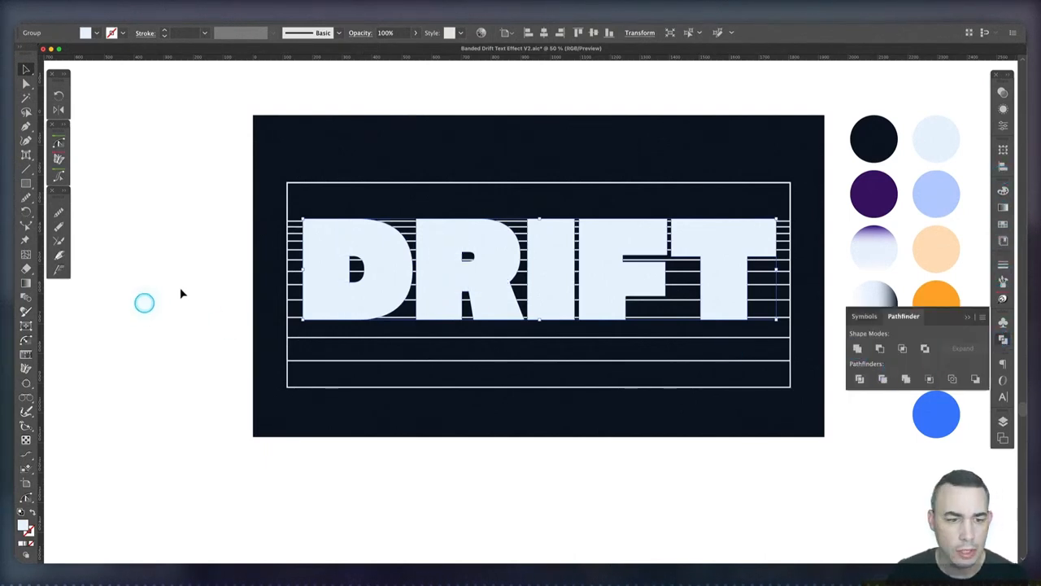
click(191, 280)
Step: Select the lines and the lettering, and use Shape Builder to cut the line at the middle of the D's counter out of the D
key(z)
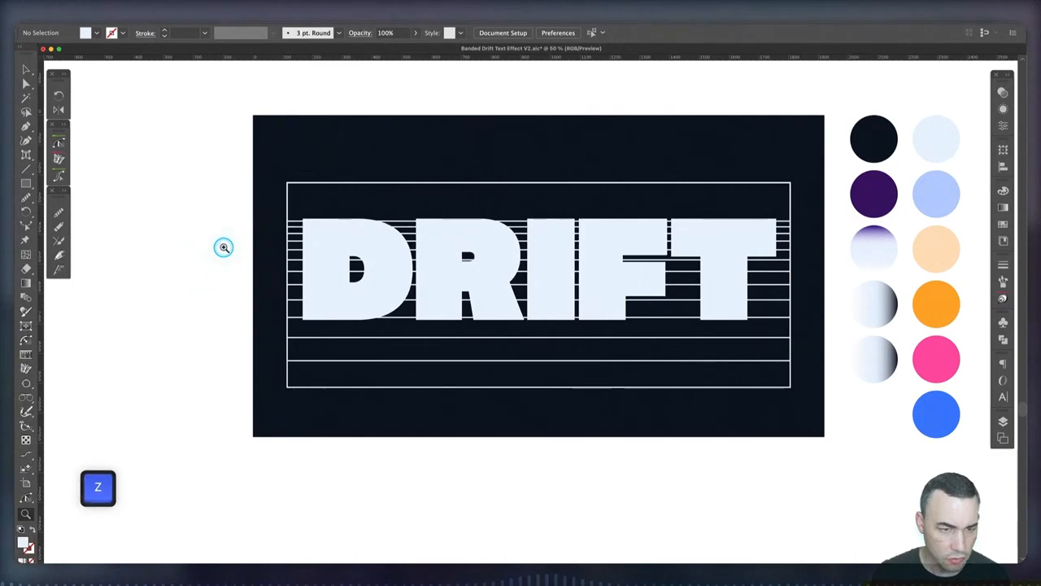
drag(223, 244, 341, 290)
scroll(721, 351, down, 2)
key(space)
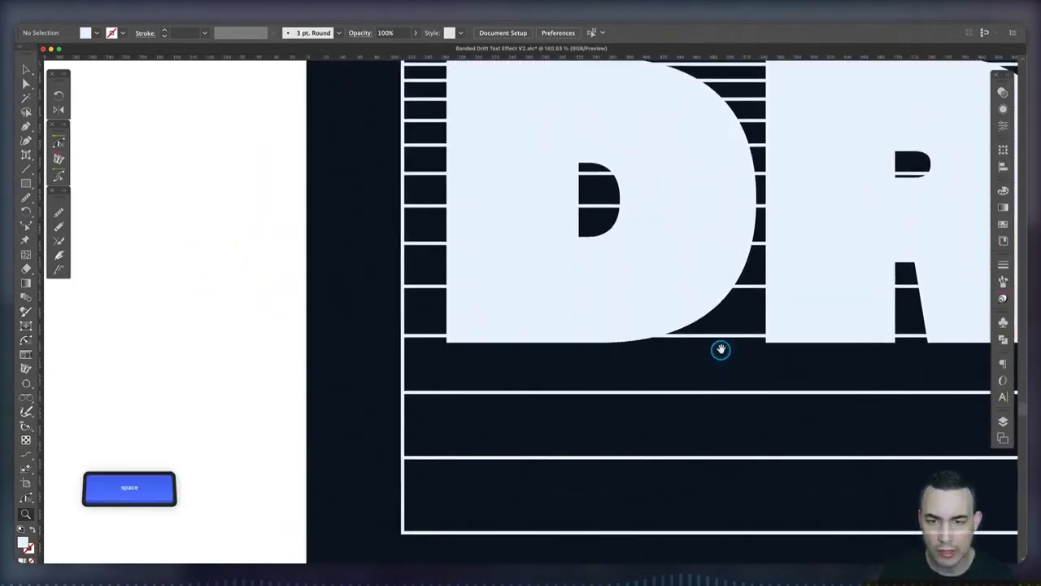
drag(720, 350, 600, 363)
key(v)
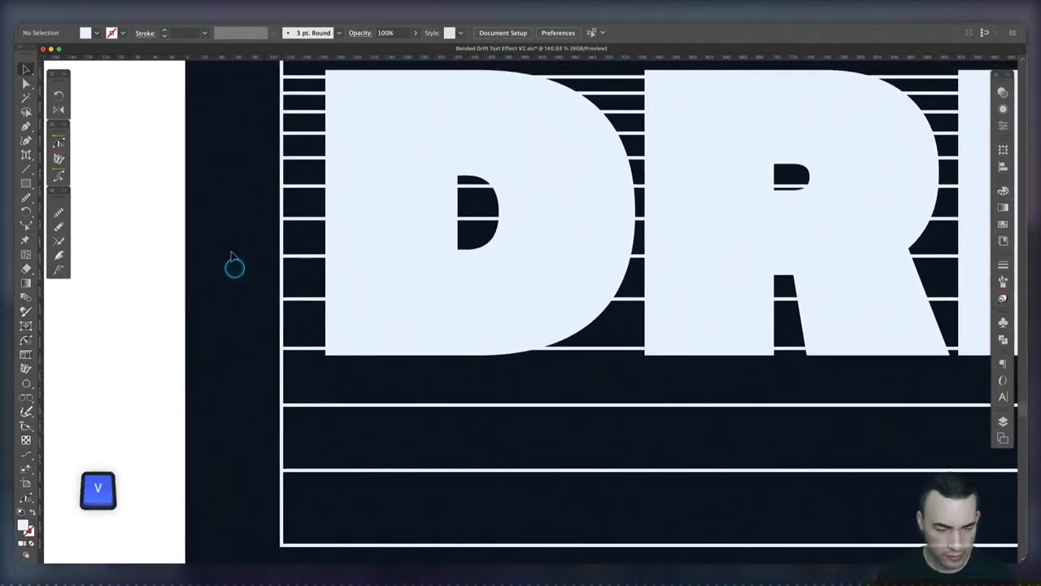
click(698, 367)
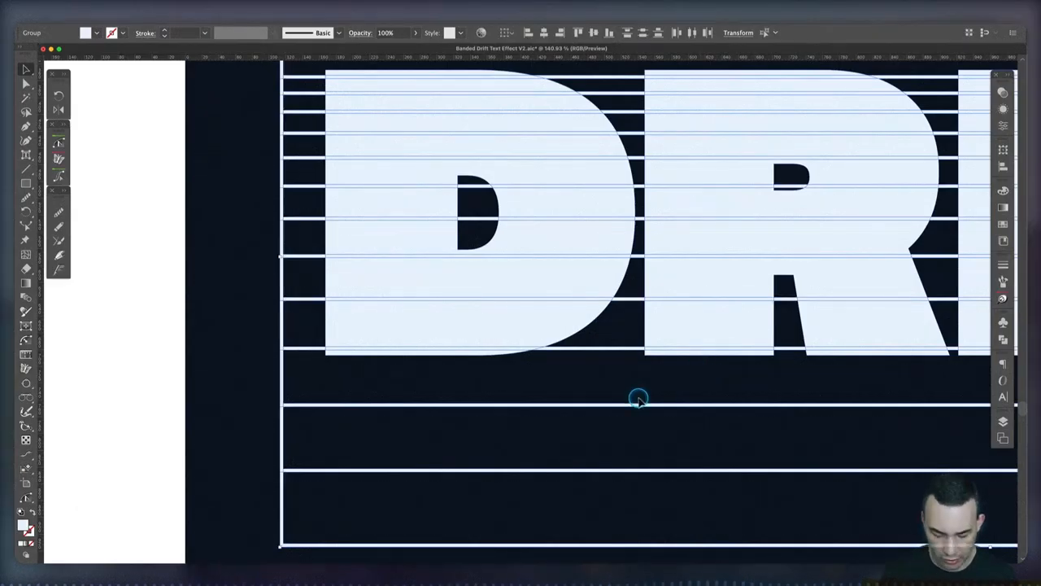
key(shift+m)
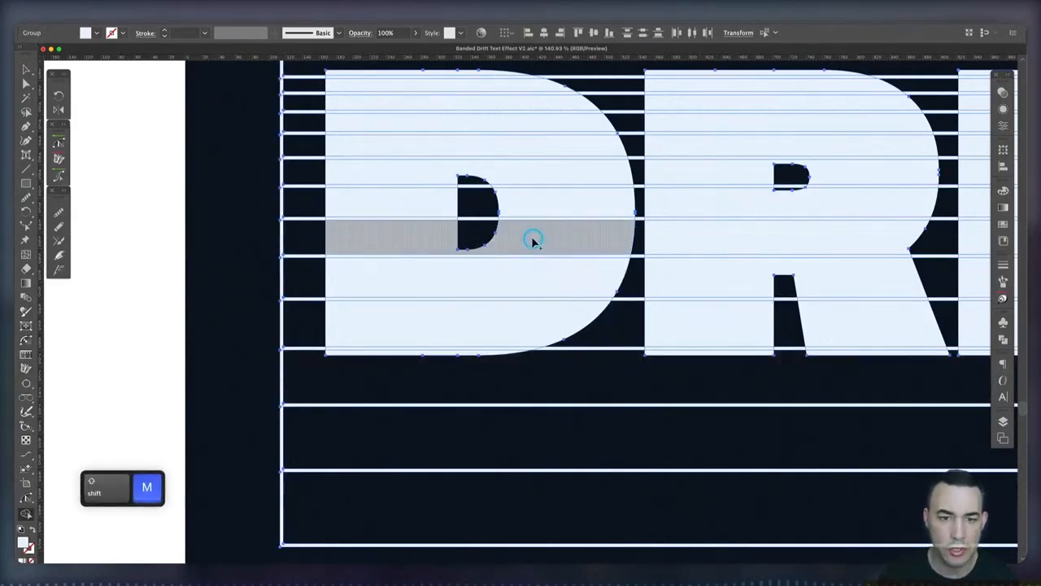
drag(326, 220, 446, 220)
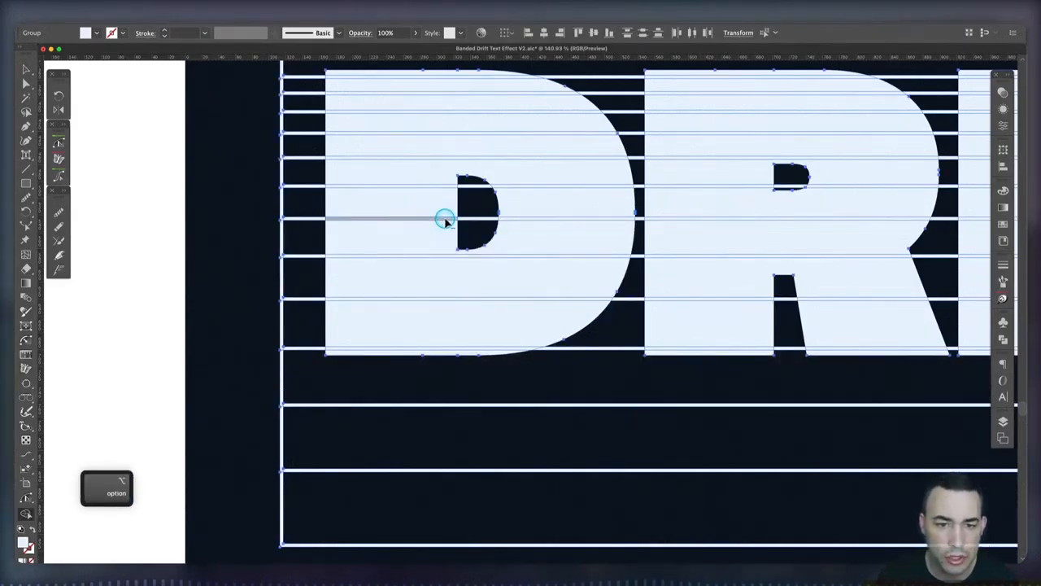
alt+click(515, 221)
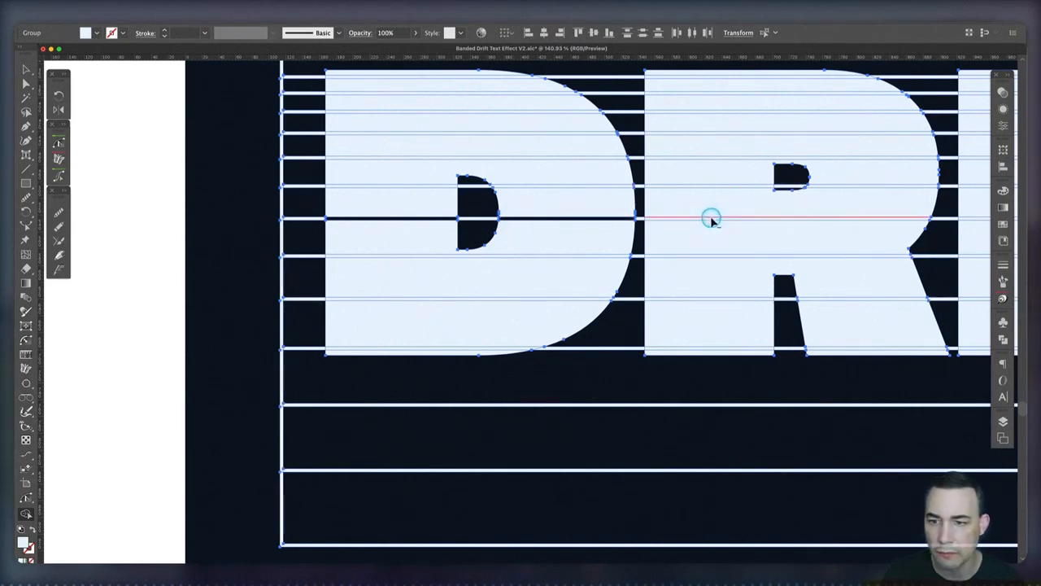
Step: Continue subtracting the same horizontal line from the R, I, F and T with Shape Builder
alt+click(711, 219)
scroll(711, 220, right, 5)
alt+click(654, 219)
alt+click(760, 220)
scroll(760, 221, right, 6)
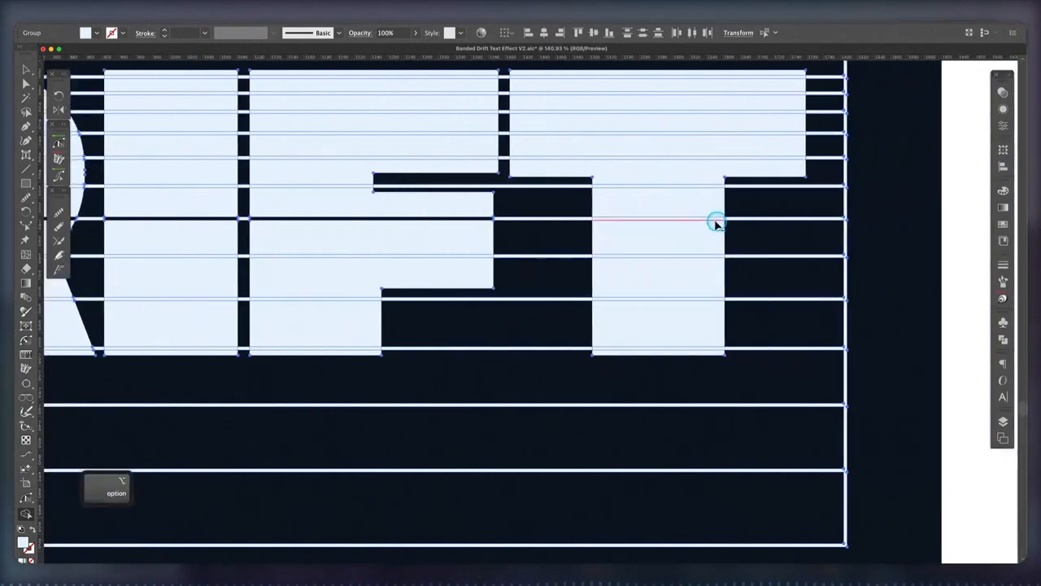
alt+click(714, 222)
Step: Subtract the three lower lines crossing the T, F and I with Shape Builder
alt+click(697, 255)
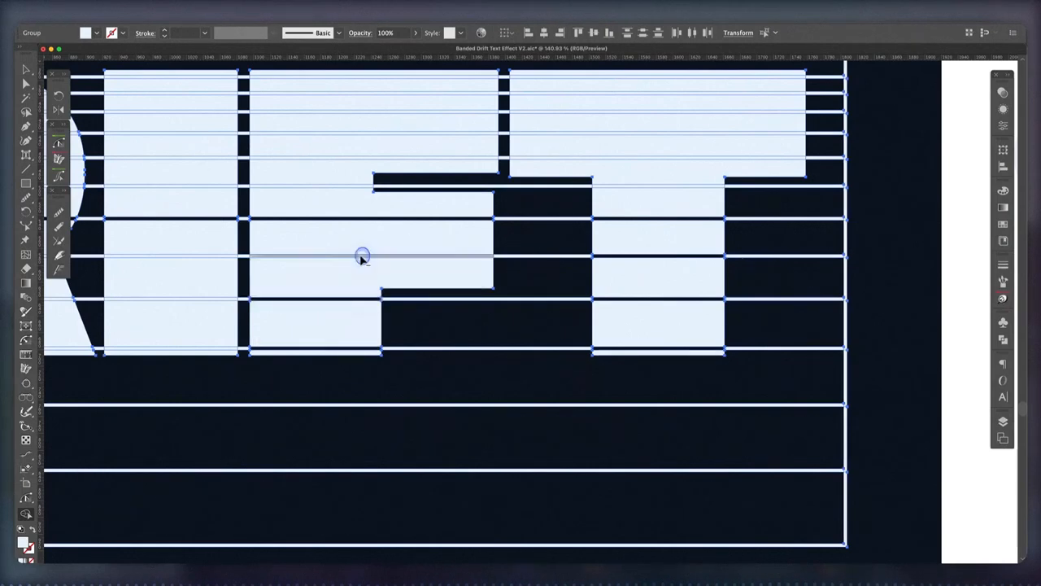
alt+click(362, 257)
scroll(361, 257, left, 5)
alt+click(475, 257)
alt+click(481, 299)
alt+click(472, 349)
Step: Subtract the three lower lines from the R, including both of its legs, and from the D
alt+click(345, 350)
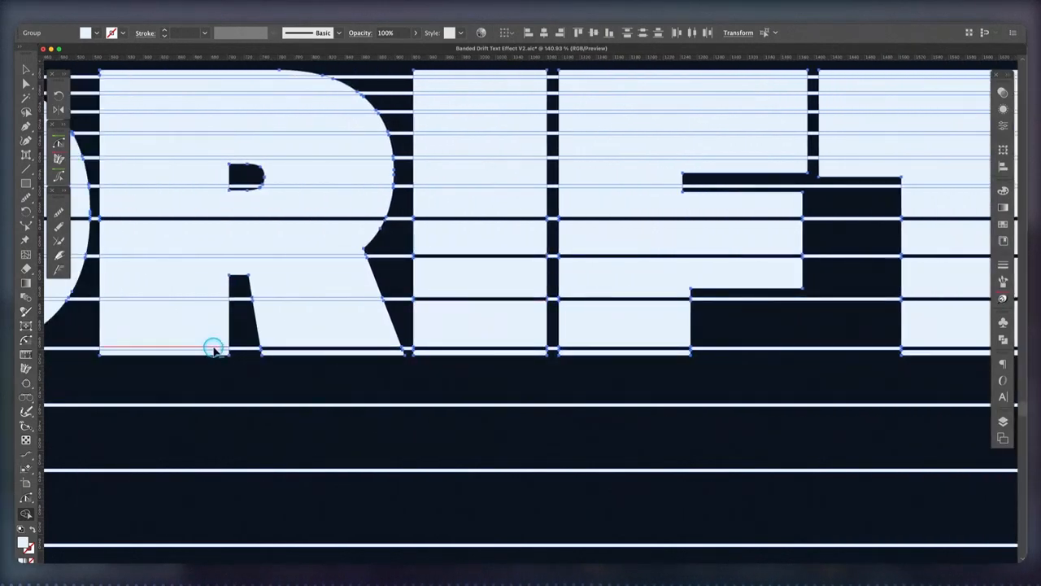
alt+click(213, 348)
alt+click(326, 299)
alt+click(214, 299)
alt+click(209, 256)
scroll(209, 257, left, 6)
alt+click(247, 256)
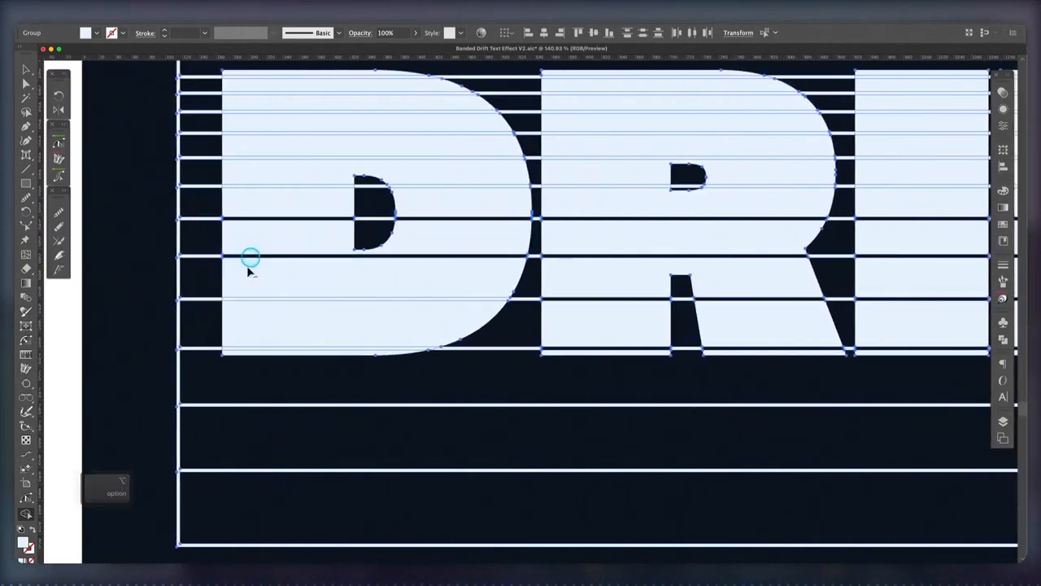
alt+click(252, 300)
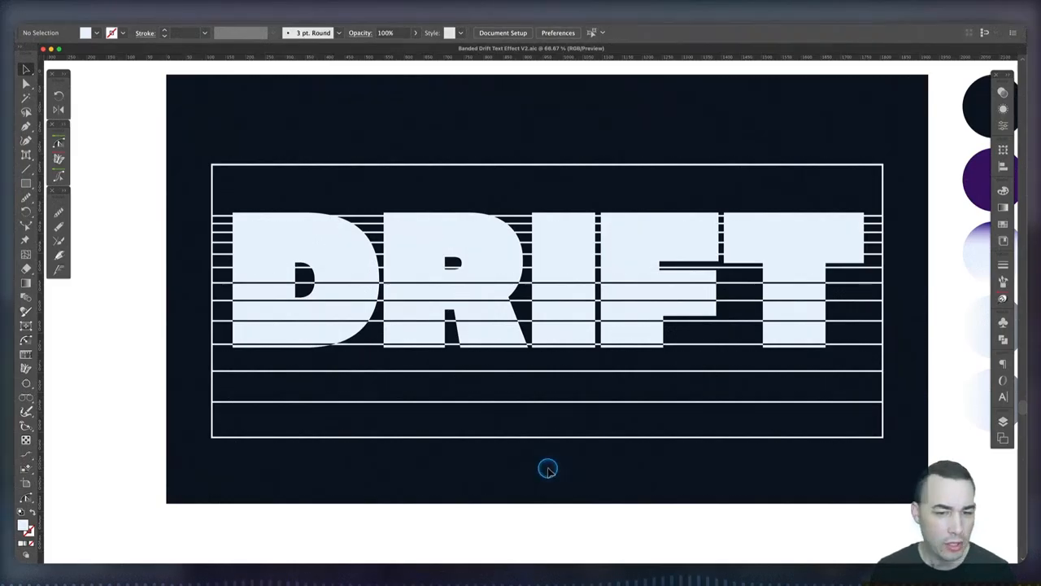
Step: Delete the leftover line group around the sliced lettering
drag(187, 388, 405, 485)
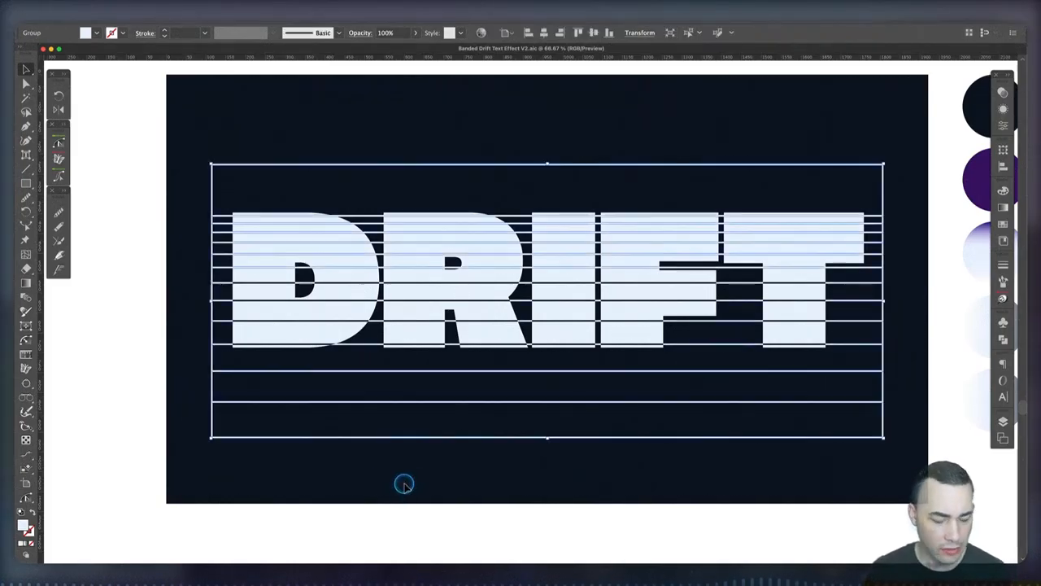
key(Delete)
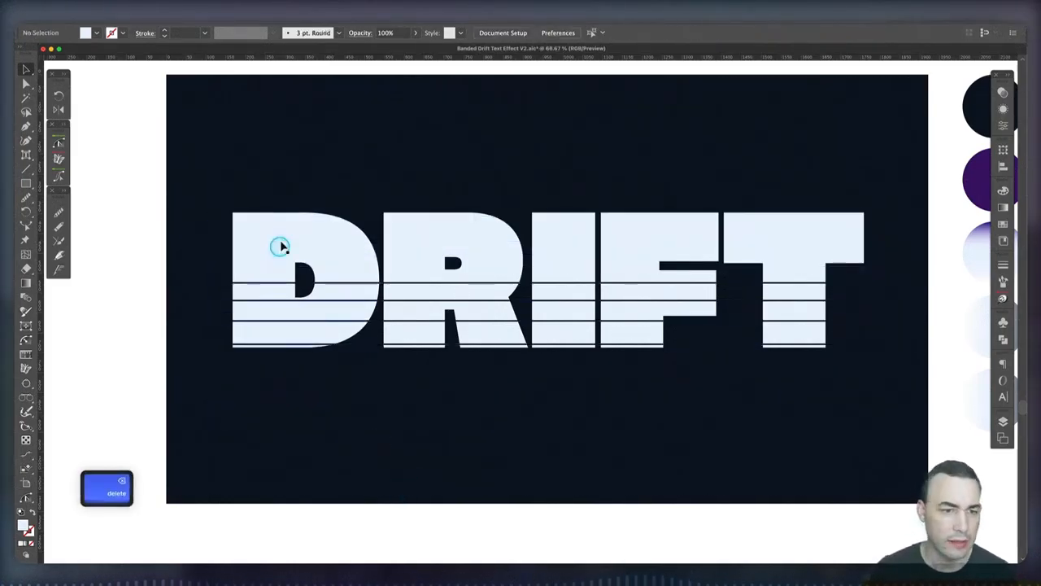
Step: Merge the thin sliver along the R's top edge into the letter with Shape Builder
click(383, 235)
click(537, 165)
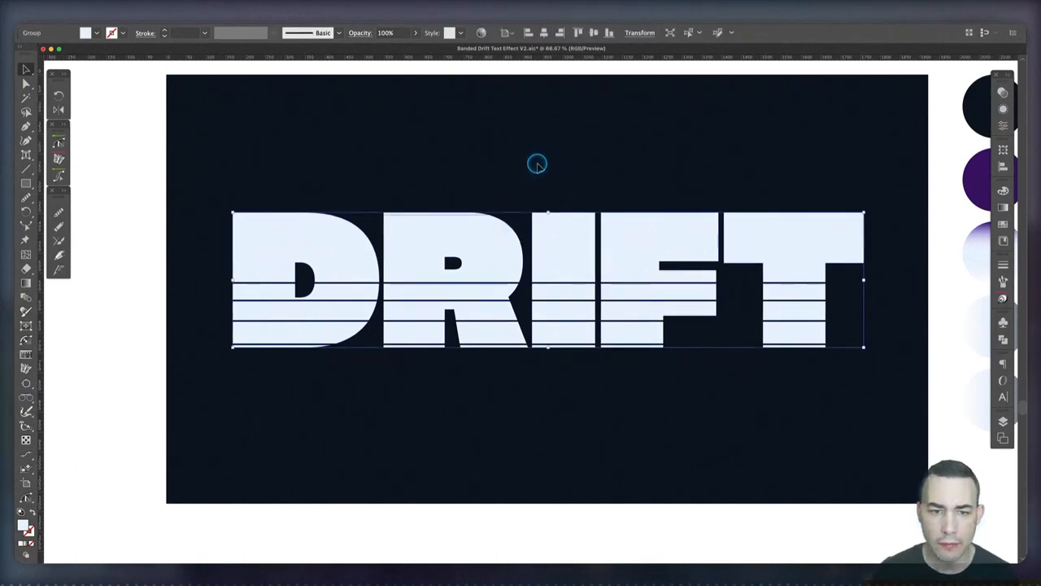
drag(202, 183, 897, 395)
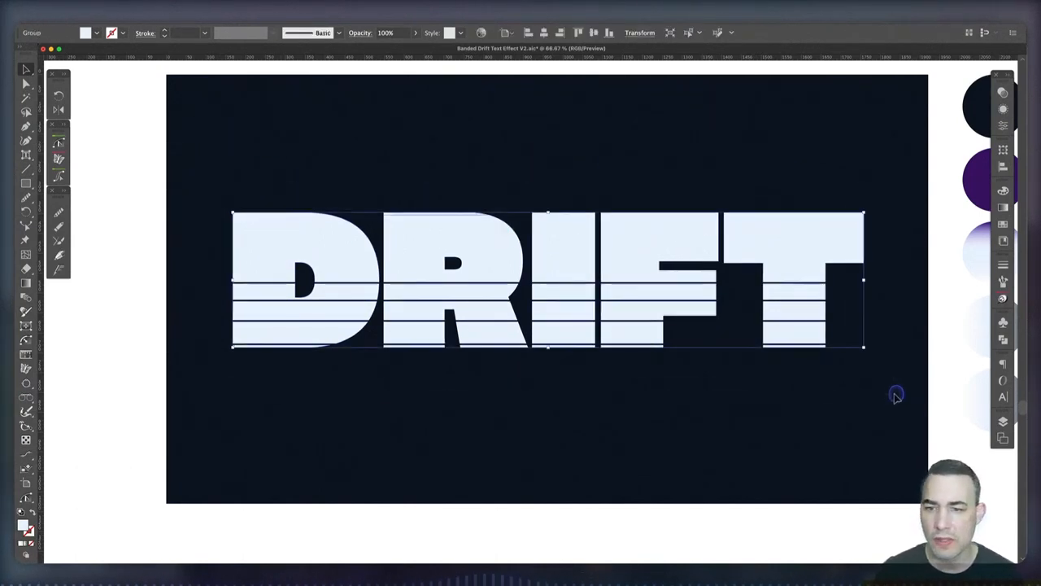
key(shift+m)
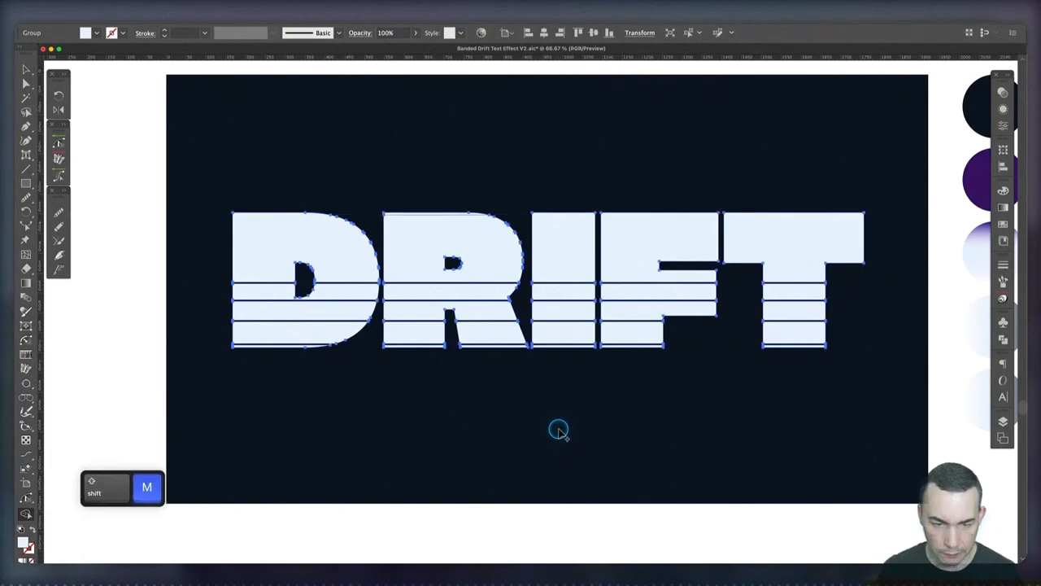
click(412, 220)
key(v)
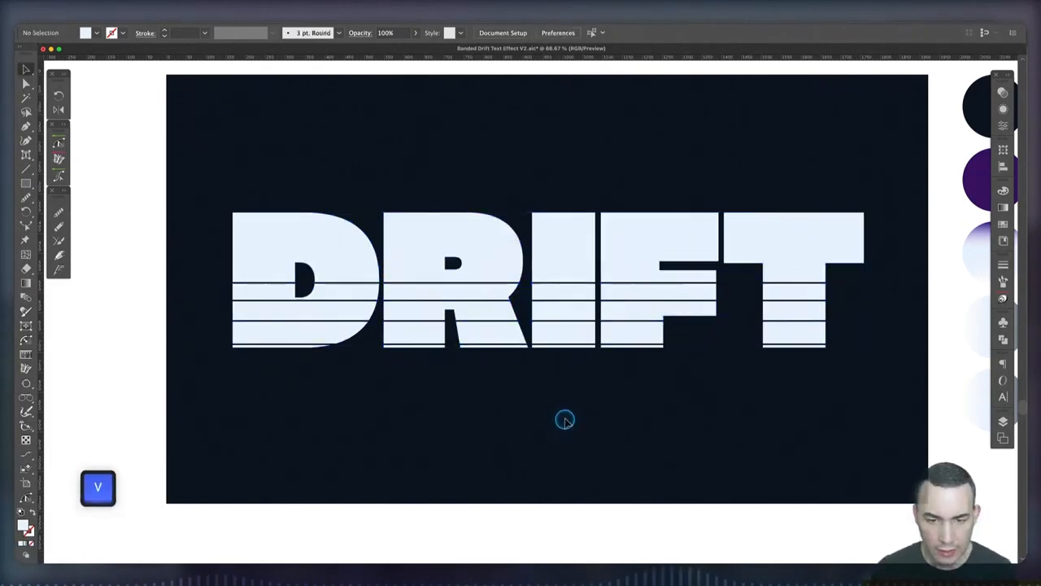
Step: Show the bounding box and ungroup the sliced DRIFT lettering
key(shift+super+b)
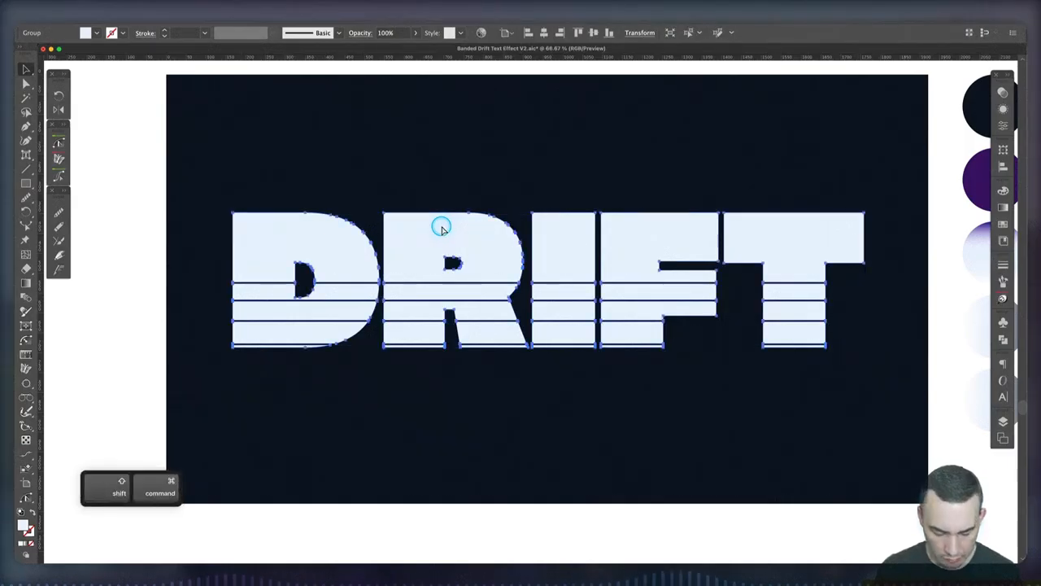
key(shift+super+g)
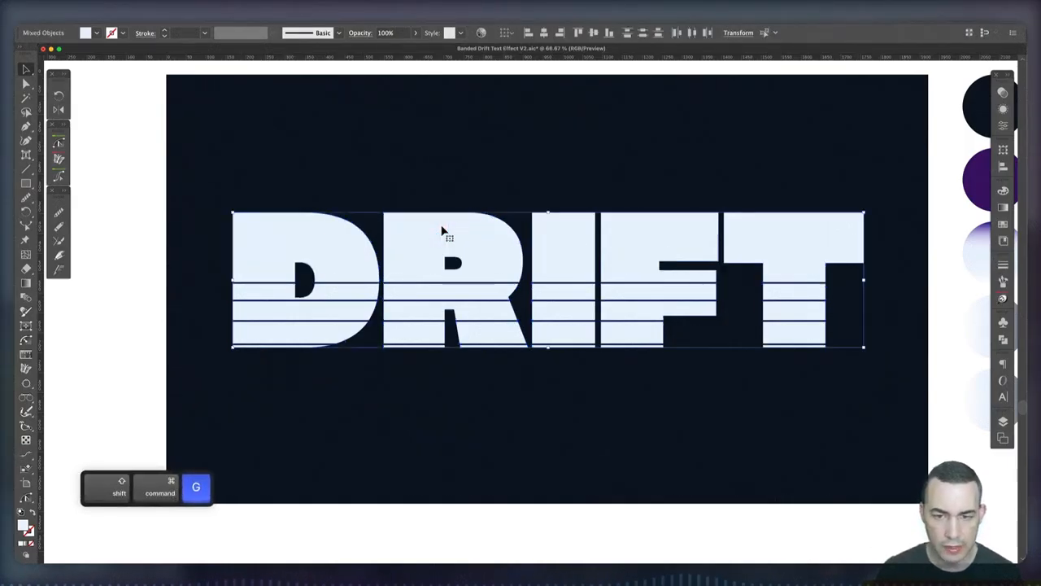
click(514, 481)
Step: Release the D's compound path so its bands become separate shapes
click(298, 244)
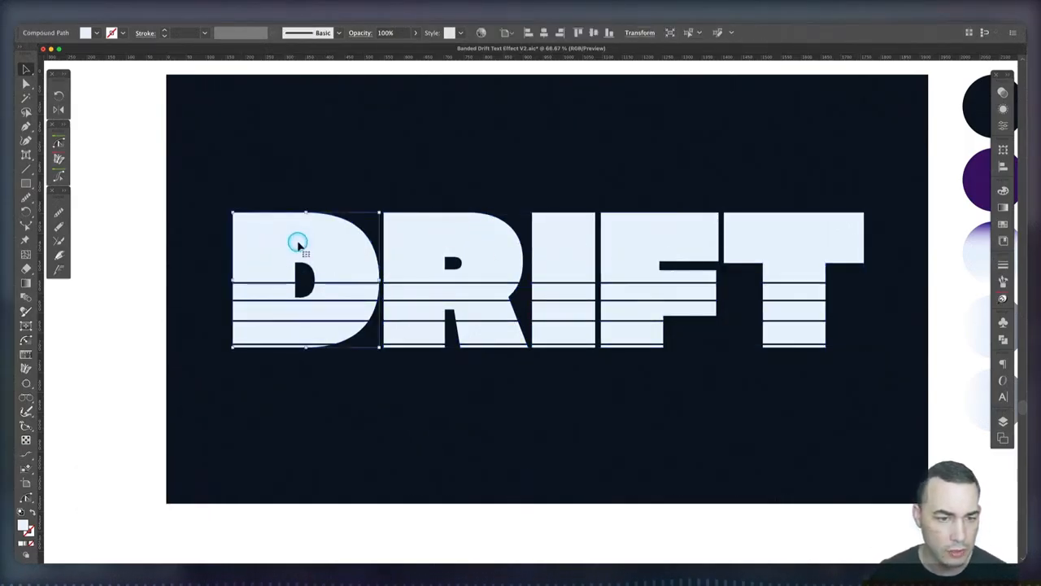
click(112, 16)
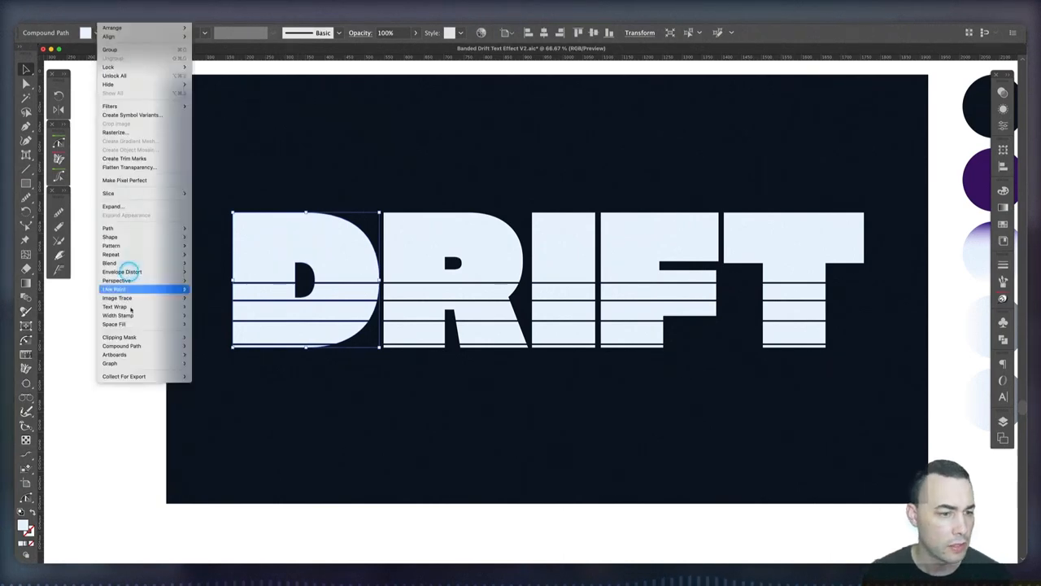
mouse_move(138, 347)
click(205, 355)
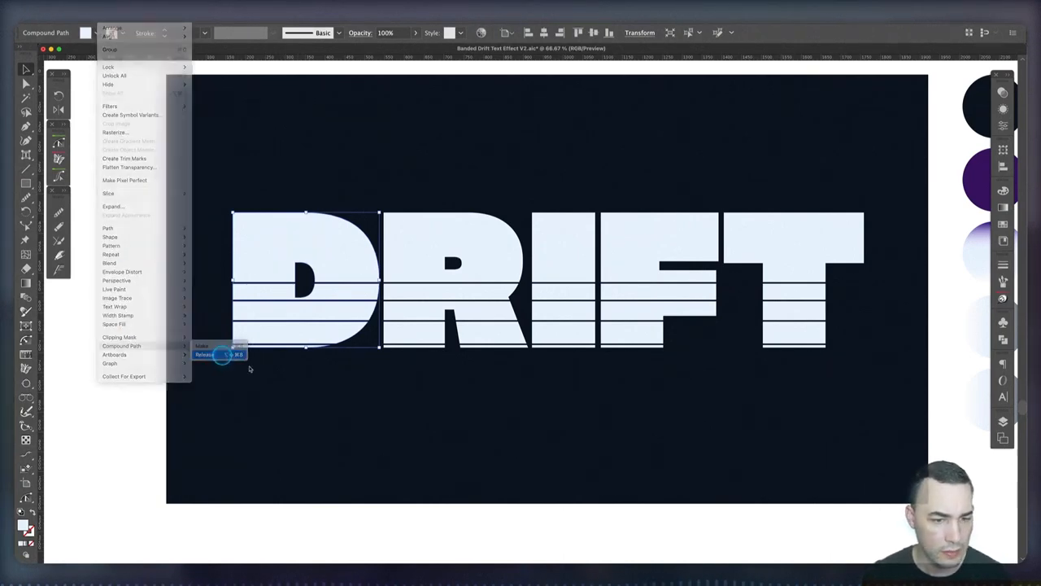
click(388, 407)
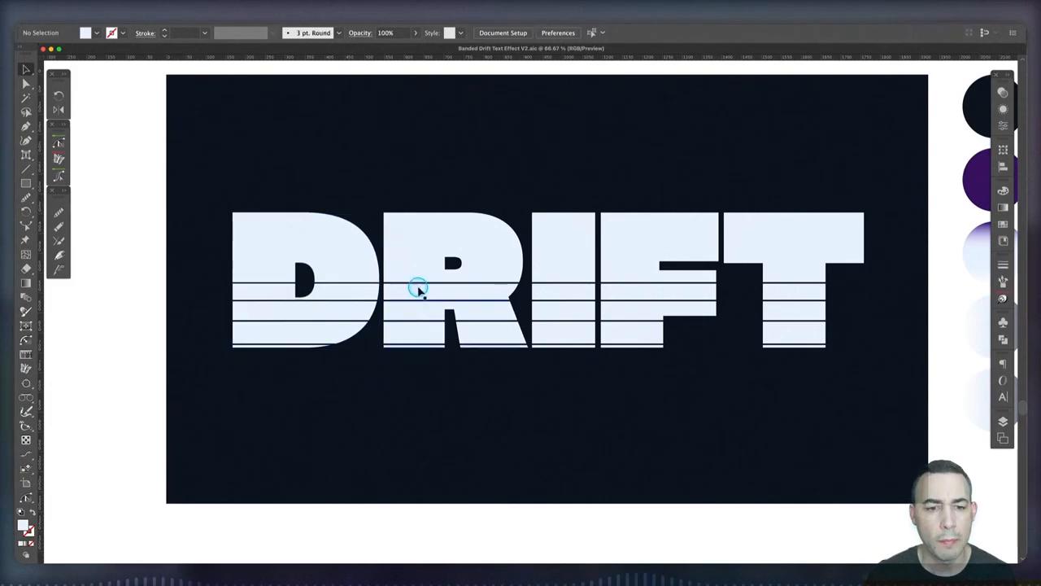
Step: Release the compound path holding the R's lower bands
click(419, 287)
click(422, 298)
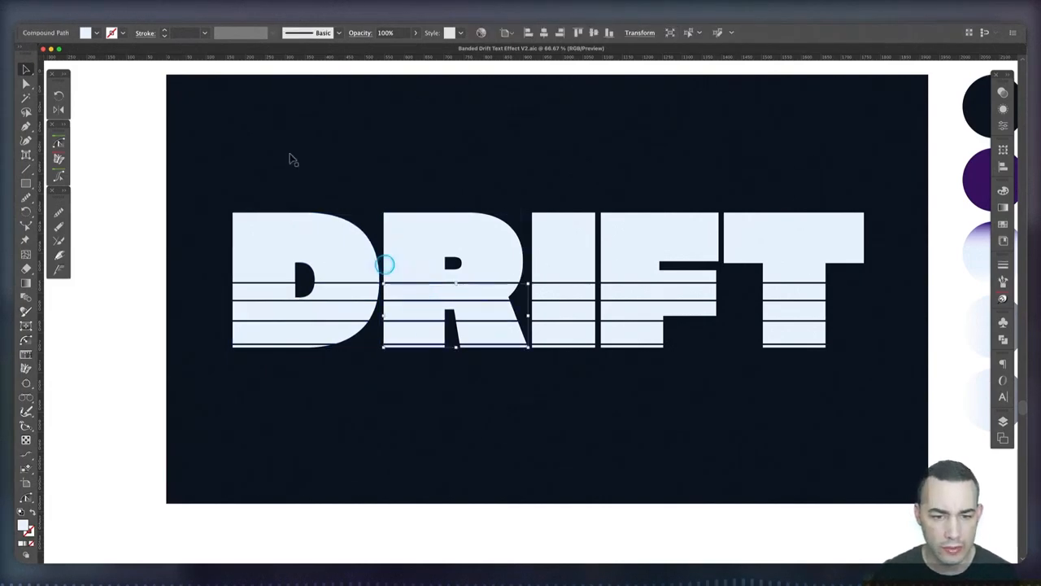
click(111, 16)
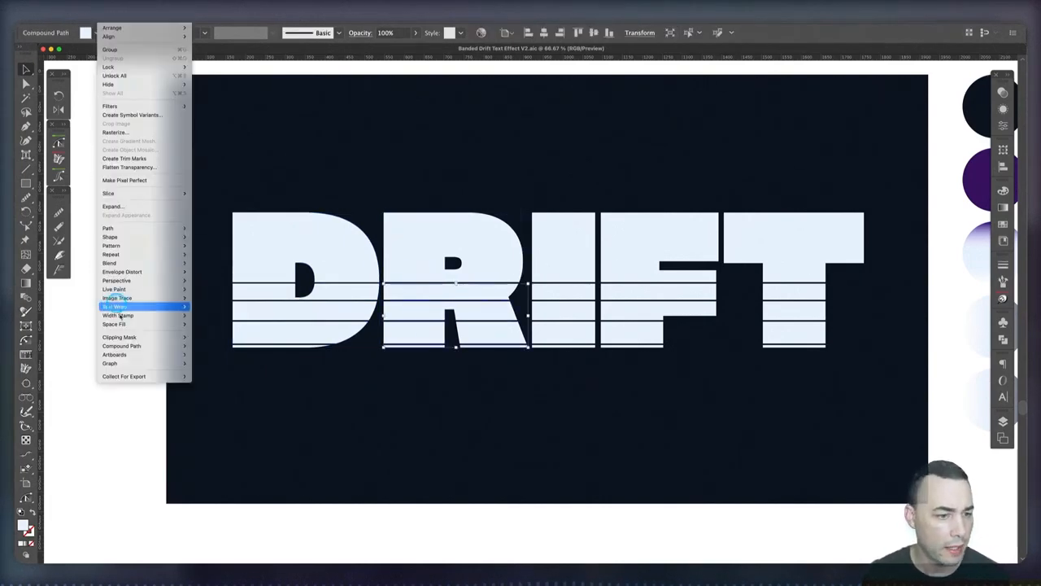
mouse_move(130, 345)
click(221, 356)
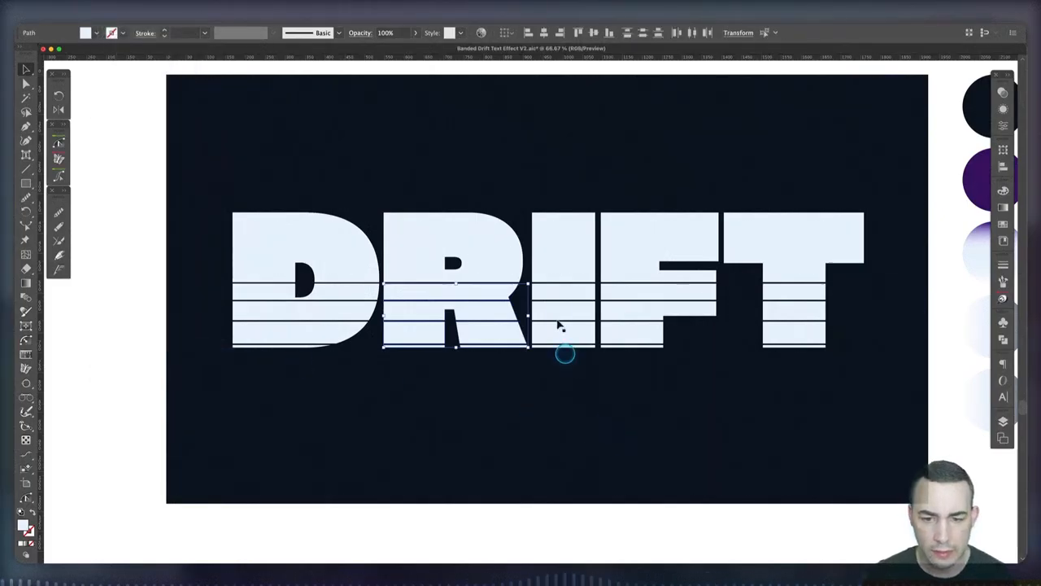
Step: Examine the bands of the I, F and T one by one to check whether each is a separate path
click(560, 264)
click(553, 291)
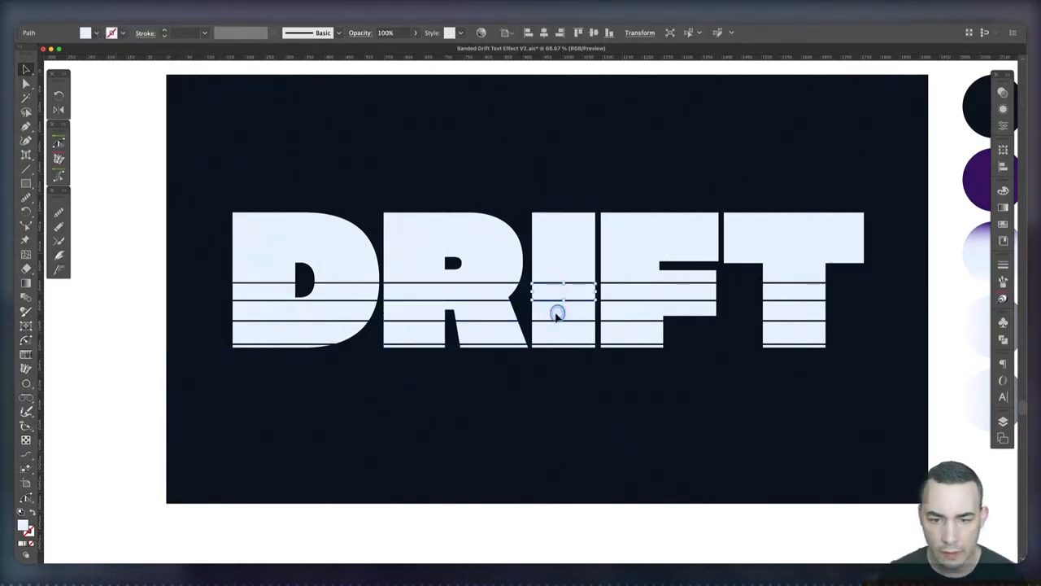
click(558, 325)
click(558, 344)
click(624, 289)
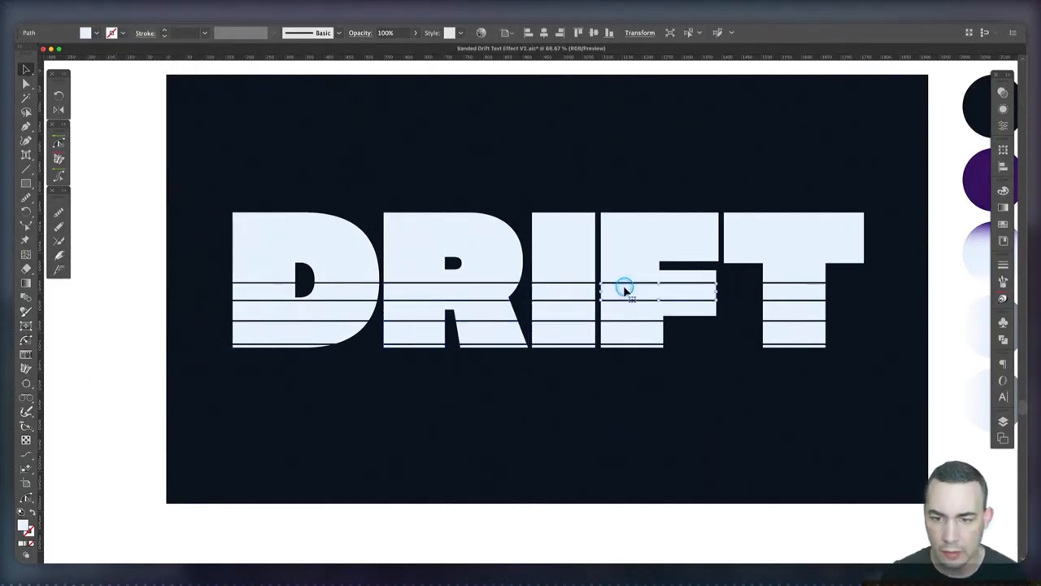
click(627, 308)
click(626, 336)
click(818, 275)
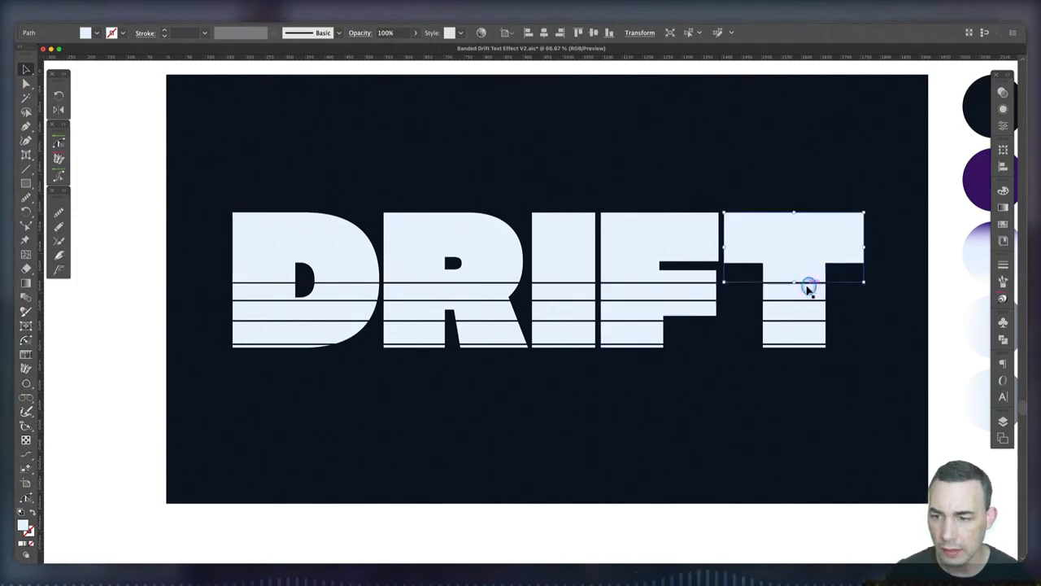
click(802, 293)
click(795, 312)
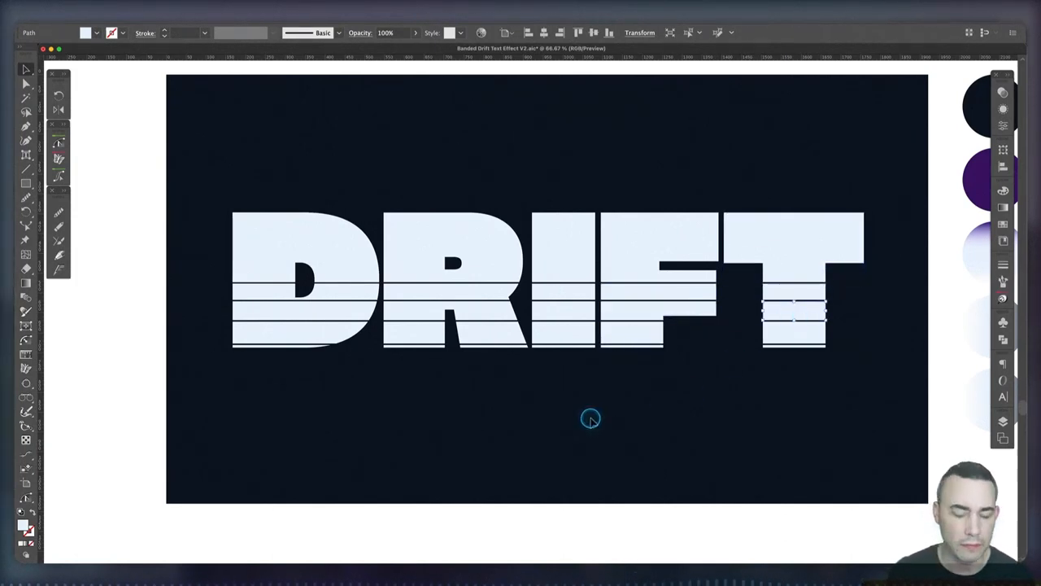
click(591, 419)
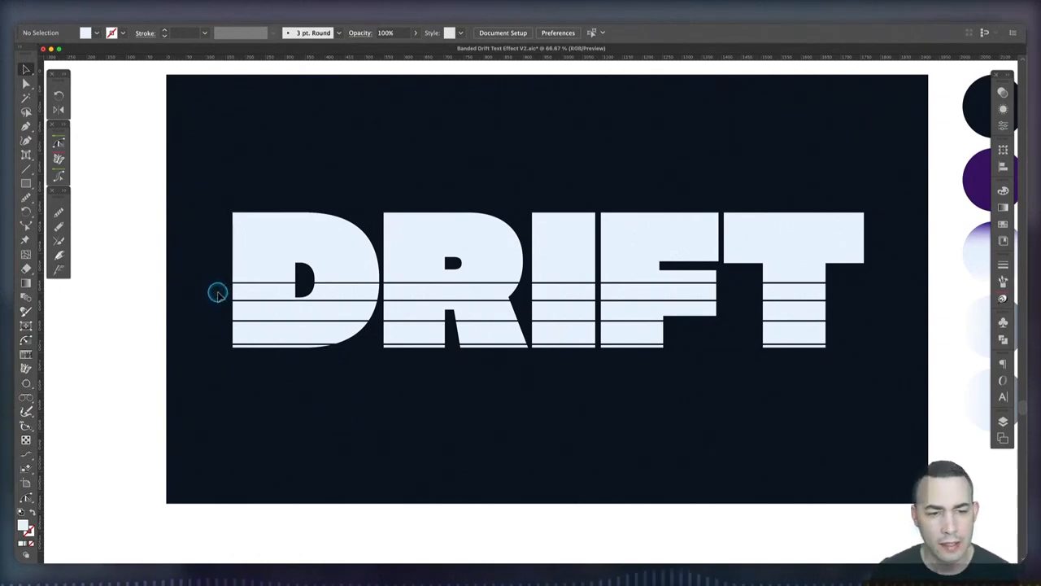
Step: Shift the four lower bands of the DRIFT lettering down by 8 px
drag(217, 293, 849, 395)
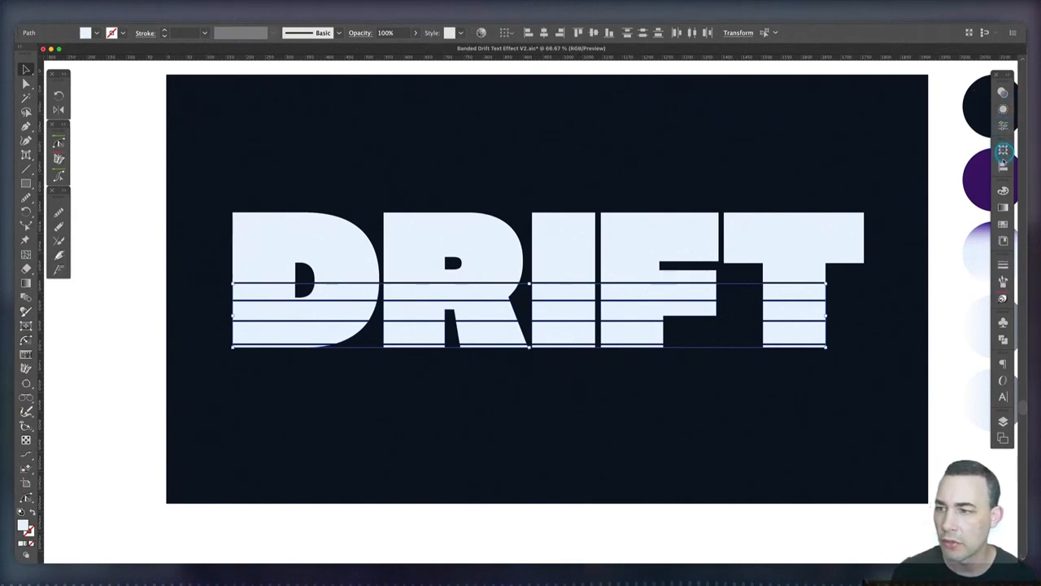
click(1003, 148)
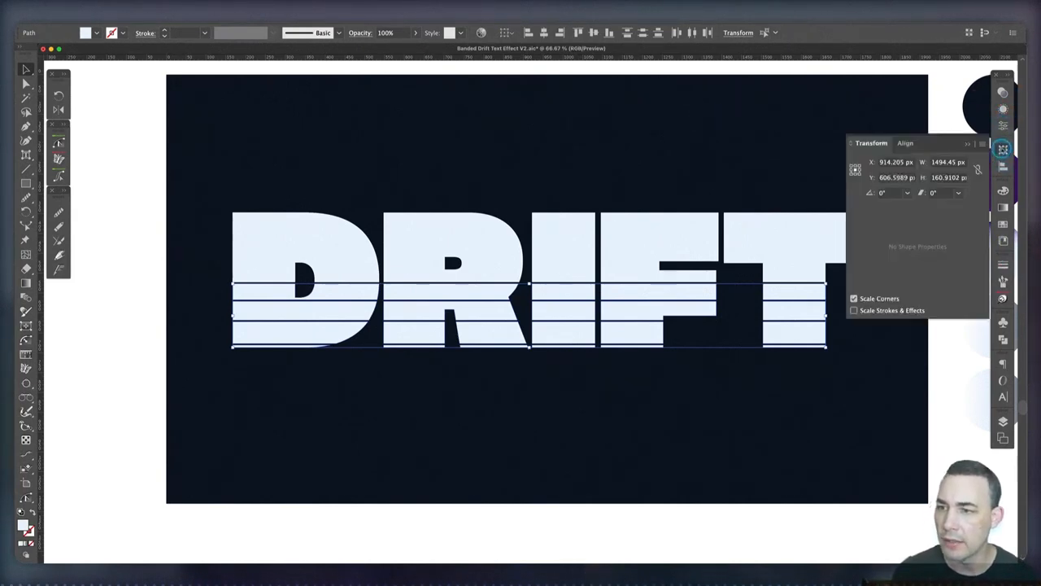
click(894, 177)
key(Right)
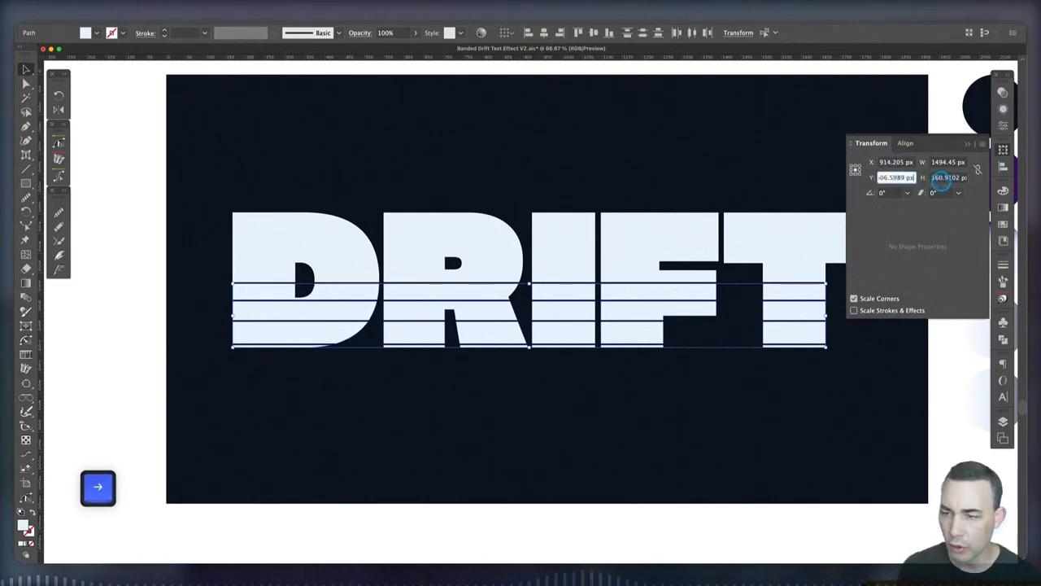
text(+8)
key(Tab)
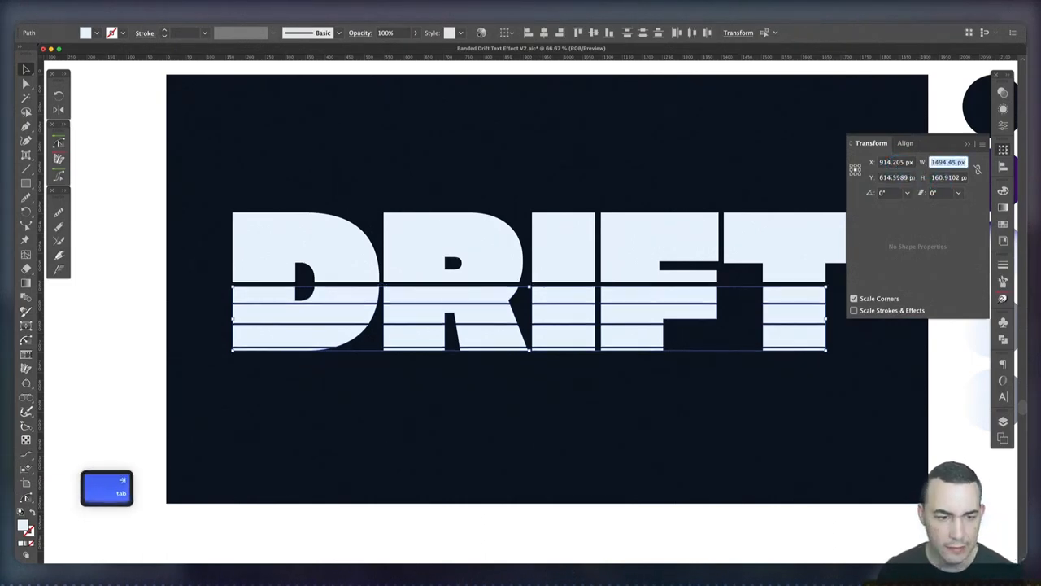
Step: Shift the lowest three bands of the lettering down by another 4 px
click(268, 390)
drag(219, 317, 712, 378)
drag(852, 396, 852, 396)
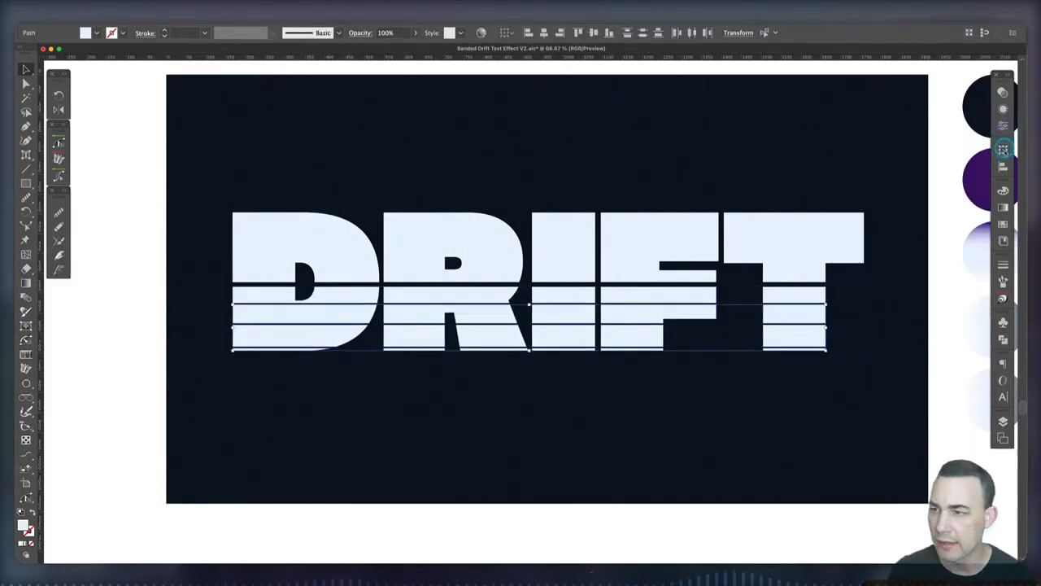
click(1003, 149)
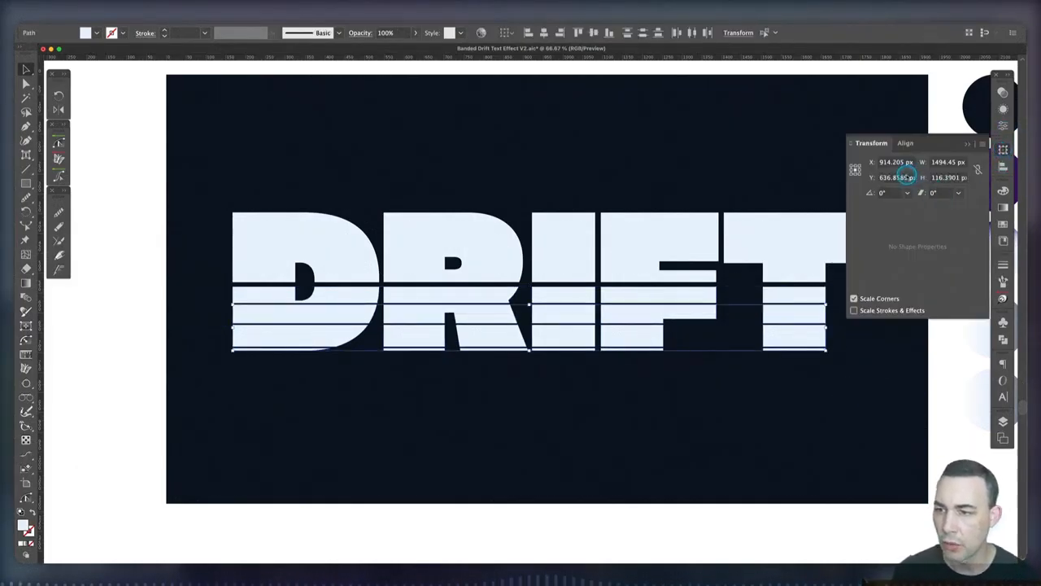
drag(912, 178, 924, 180)
key(Right)
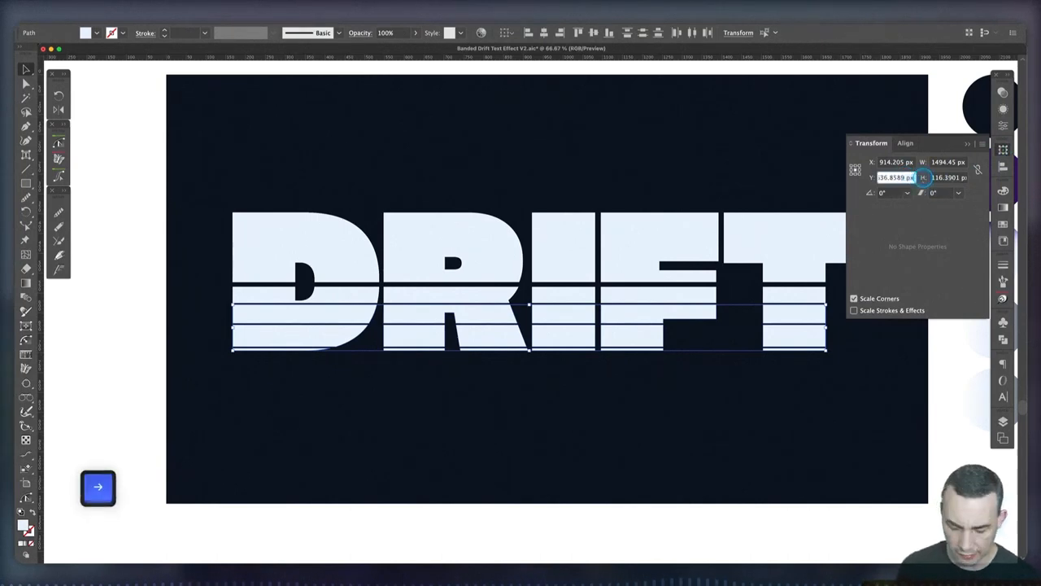
text(+4)
key(Return)
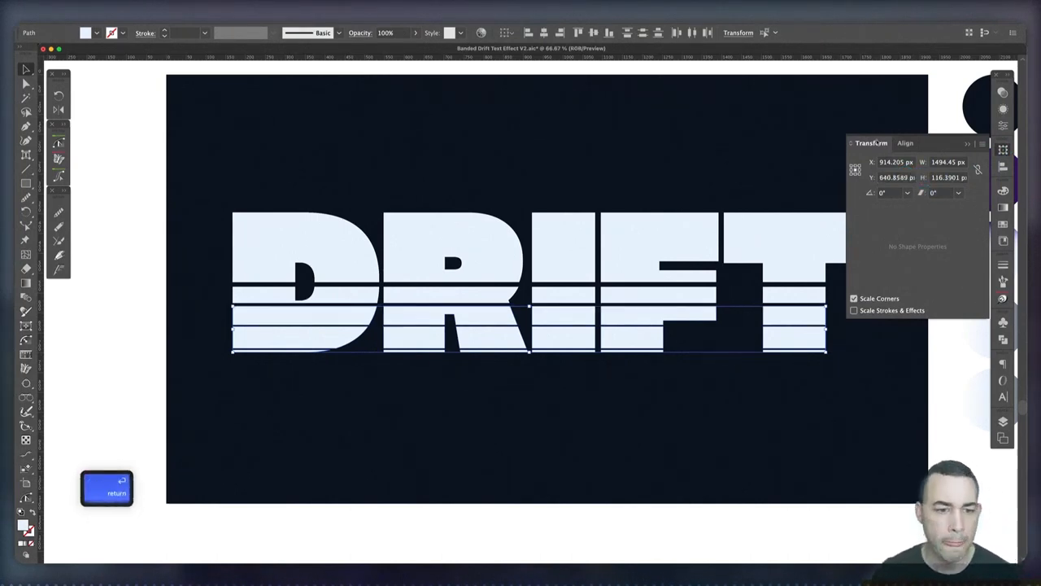
Step: Shift the bottom two bands of the lettering down by another 2 px and deselect them
click(281, 411)
drag(214, 340, 851, 376)
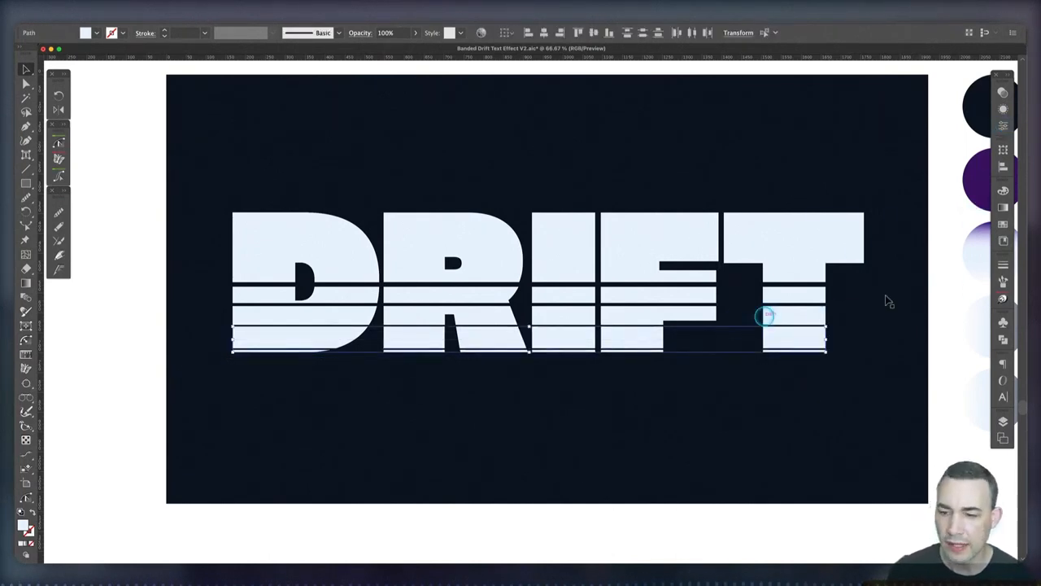
click(1003, 150)
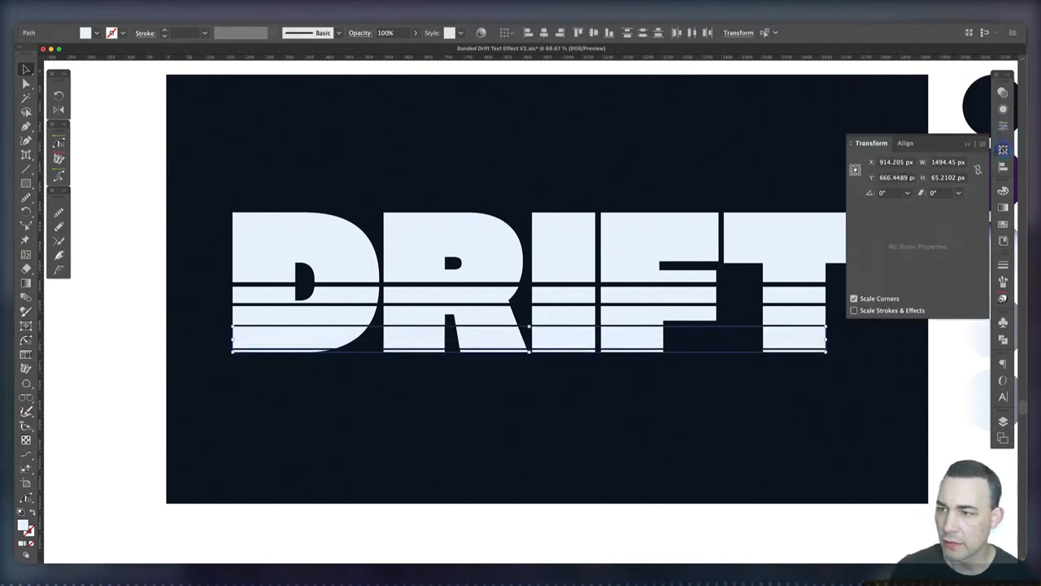
drag(905, 179, 950, 181)
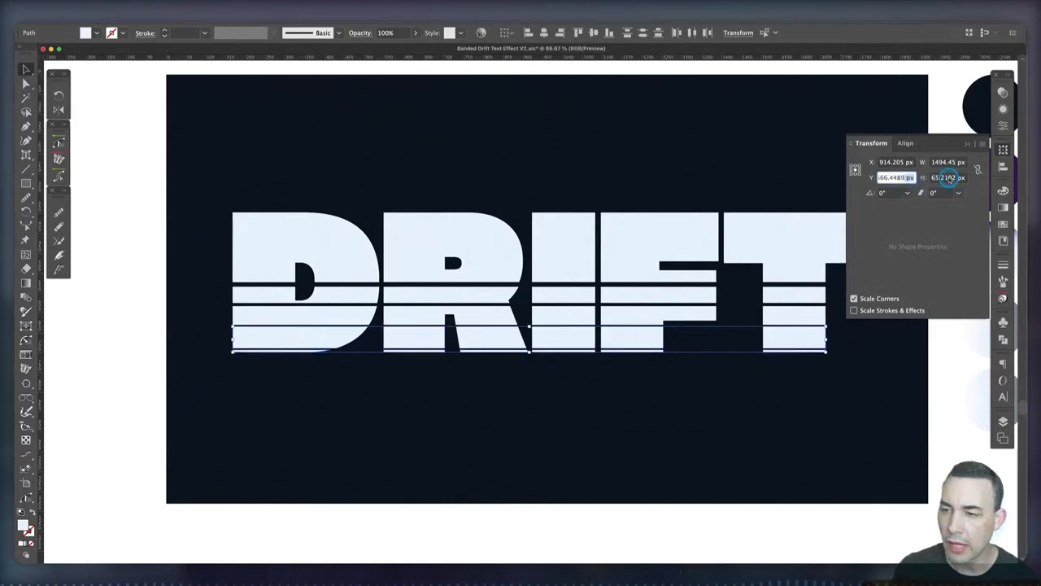
text(+2)
key(Return)
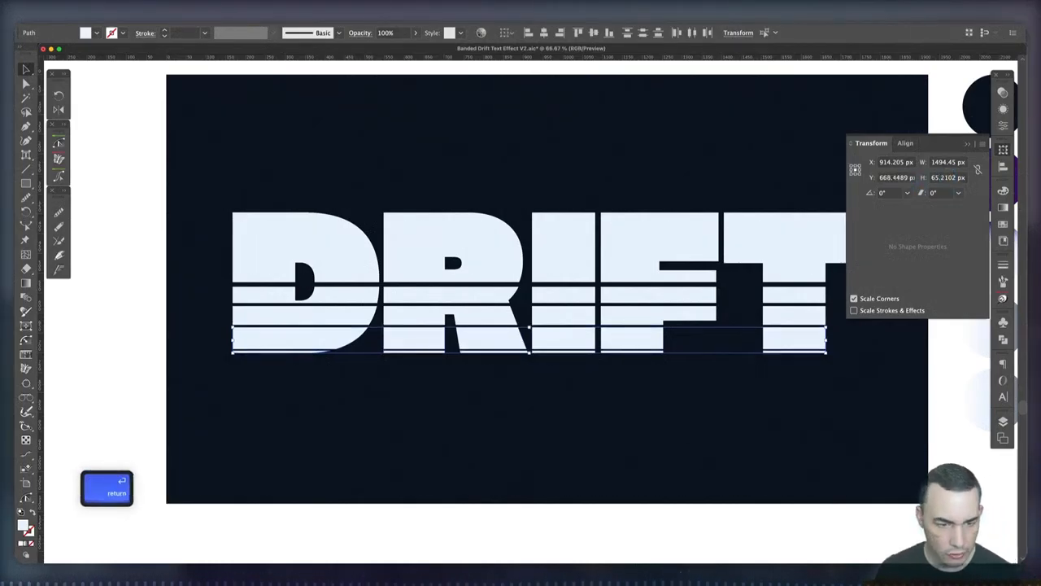
click(358, 472)
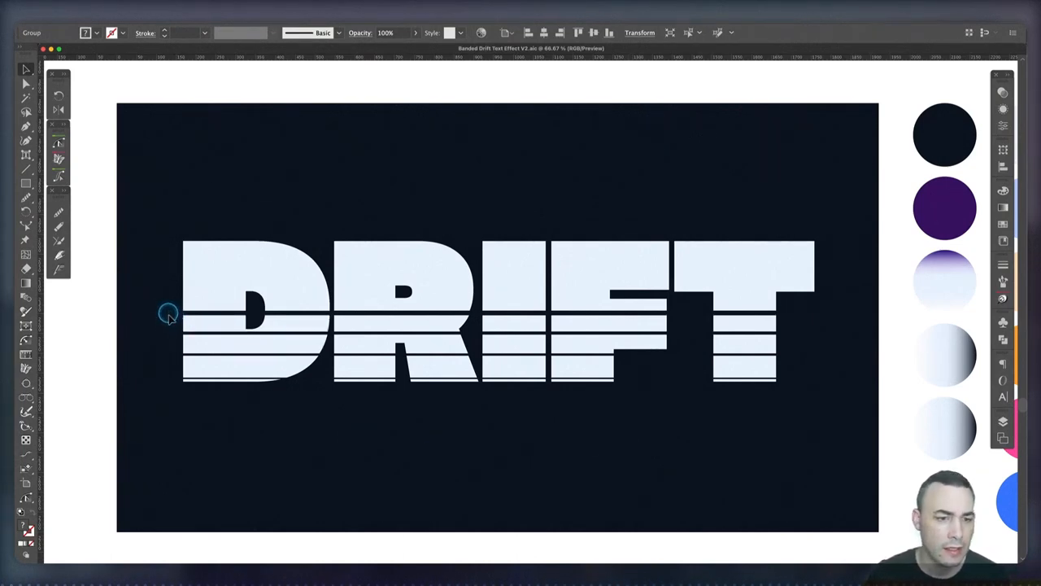
Step: Duplicate the whole sliced DRIFT lettering in place and move the copy horizontally off the artboard as a spare
drag(157, 279, 816, 428)
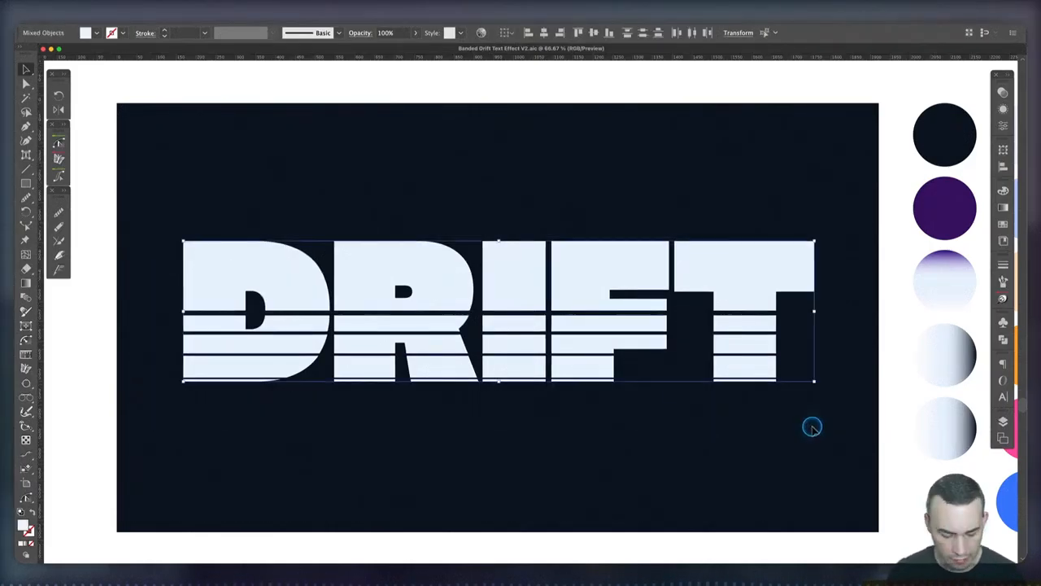
key(super+f)
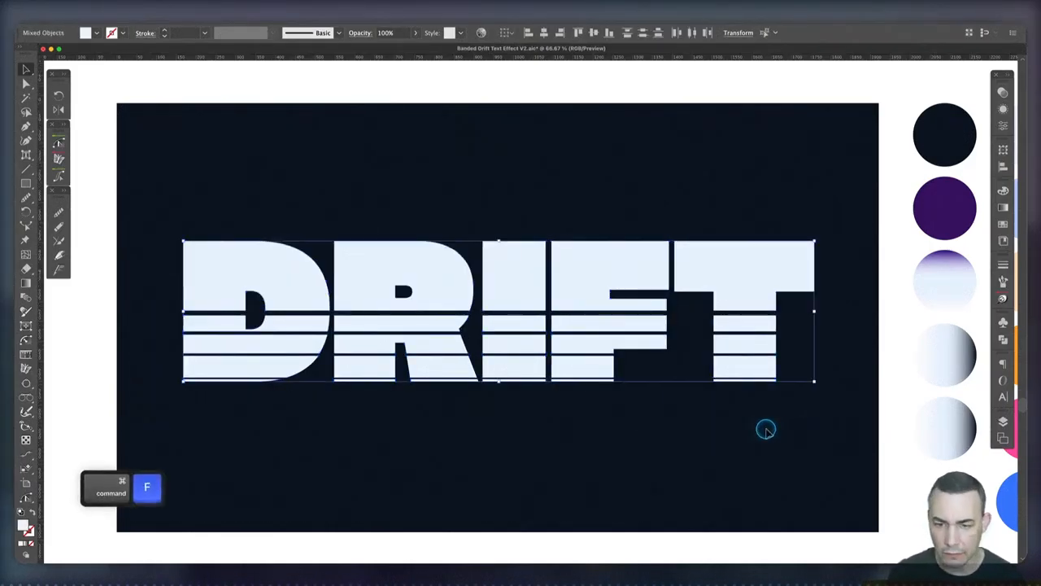
drag(461, 291, 244, 290)
click(381, 287)
drag(524, 276, 204, 274)
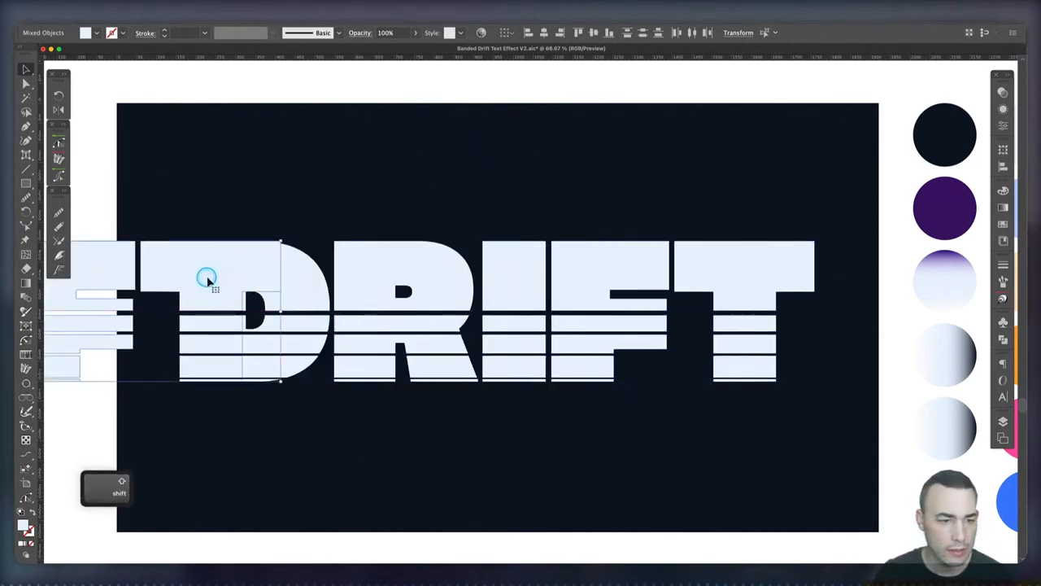
scroll(204, 274, left, 5)
scroll(203, 280, left, 1)
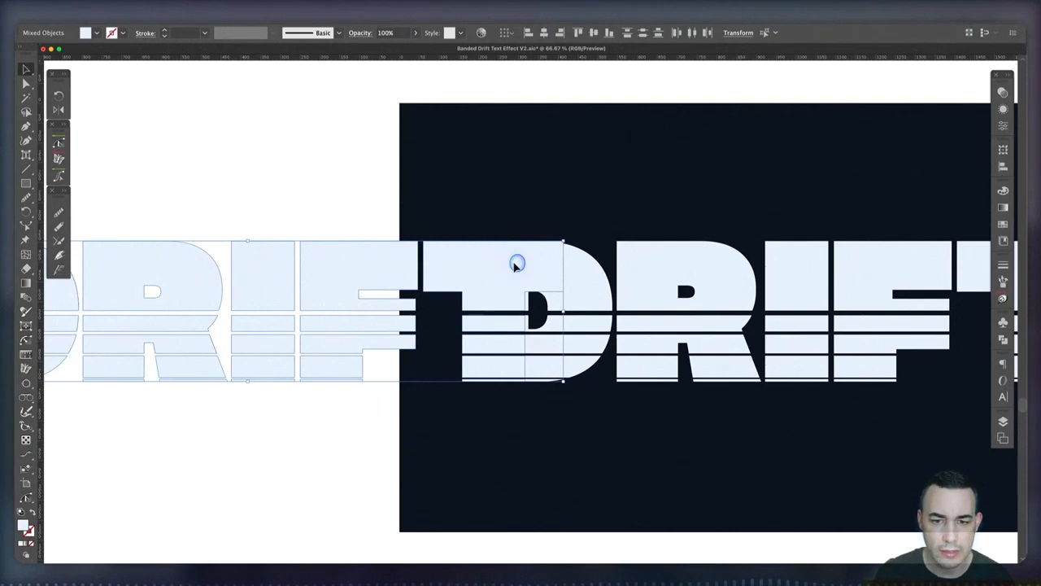
drag(514, 266, 308, 266)
click(667, 452)
key(space)
drag(732, 455, 444, 449)
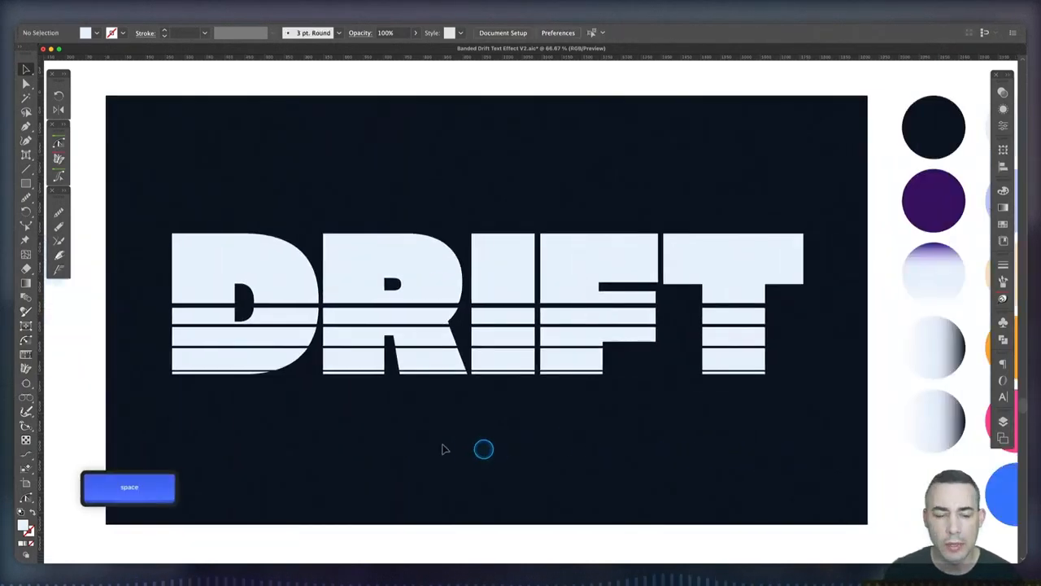
Step: Combine the pieces of the first narrow band below the tall upper section into one compound path across all five letters
click(286, 320)
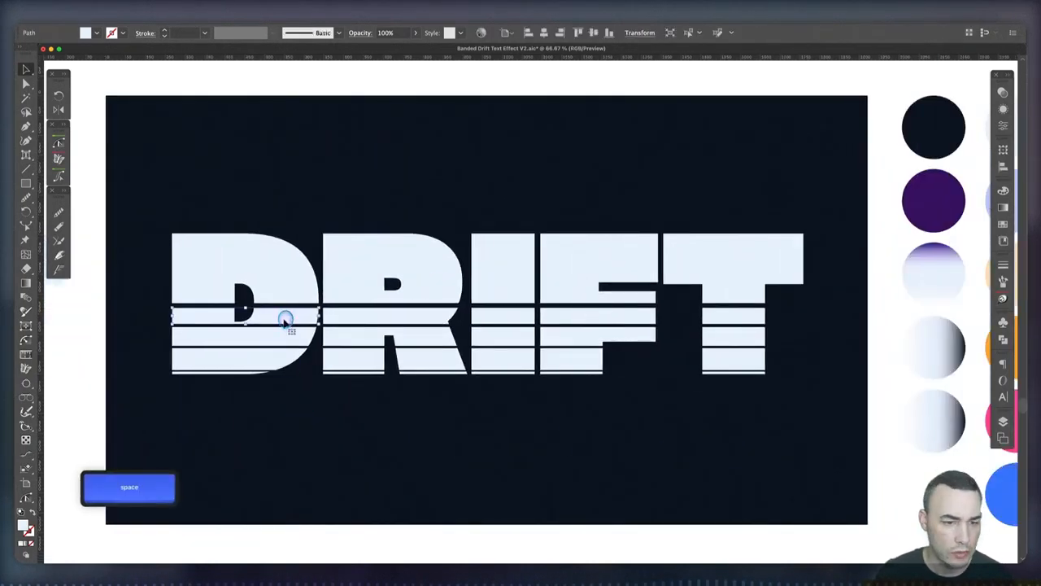
shift+click(373, 313)
shift+click(587, 316)
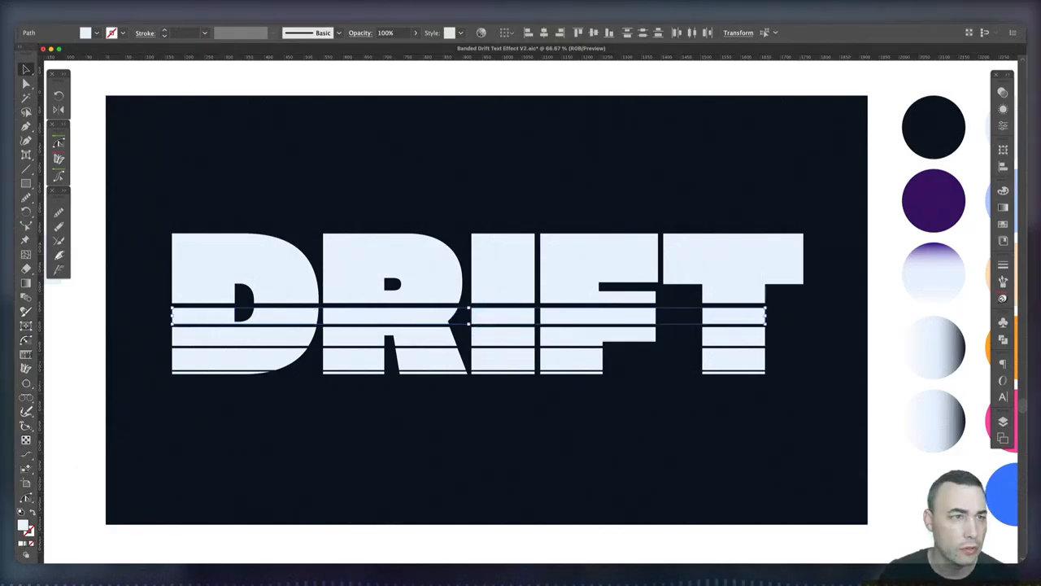
click(111, 10)
mouse_move(122, 346)
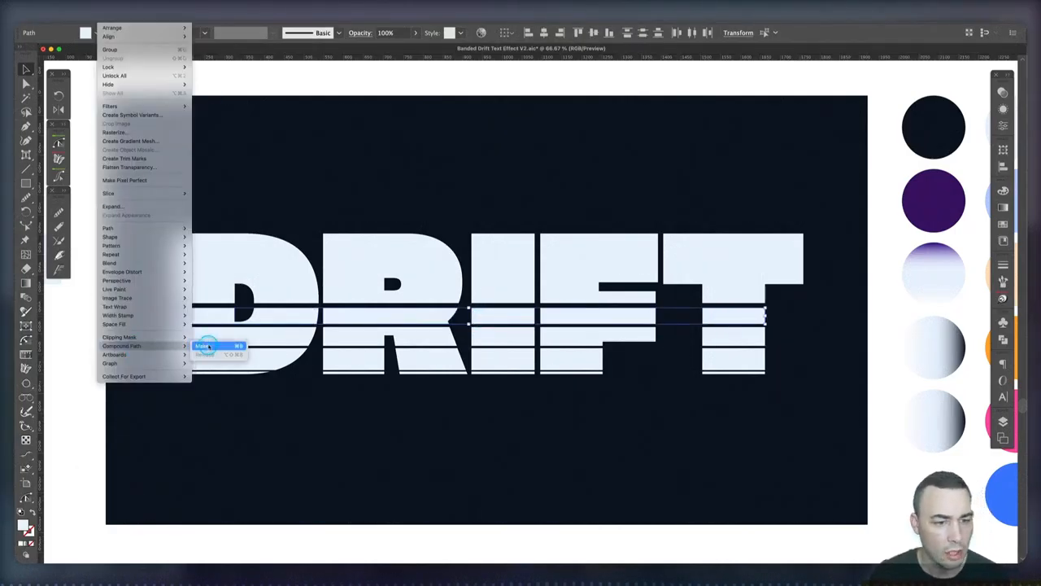
click(207, 347)
Step: Make one compound path from the second narrow band's pieces in D, R, I, F and T
click(281, 337)
shift+click(364, 337)
shift+click(502, 336)
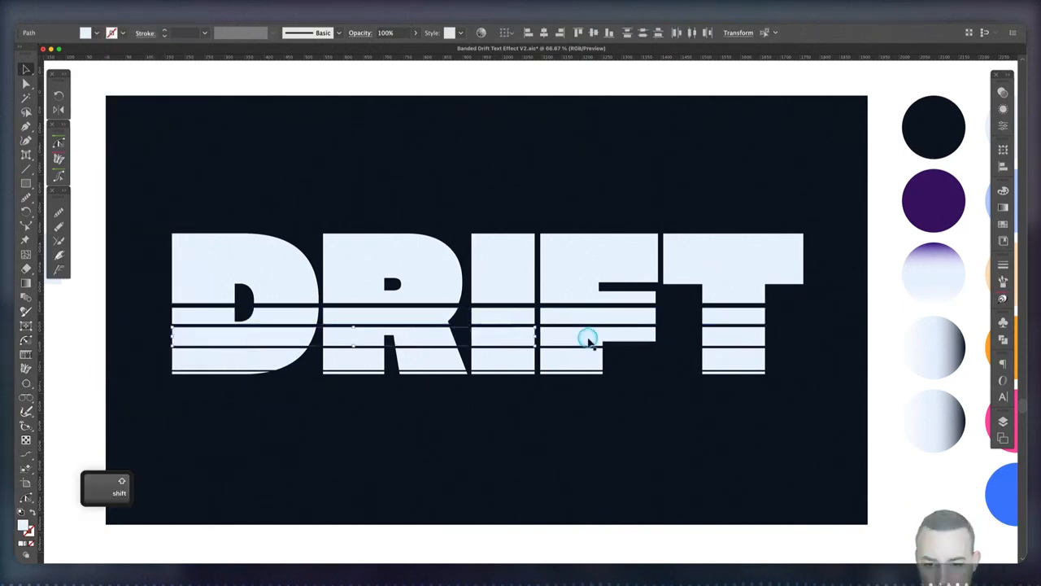
shift+click(587, 338)
shift+click(731, 337)
click(112, 9)
click(208, 346)
Step: Join the third narrow band's letter pieces, just above the bottom sliver, into a single compound path
click(273, 360)
shift+click(720, 356)
click(111, 9)
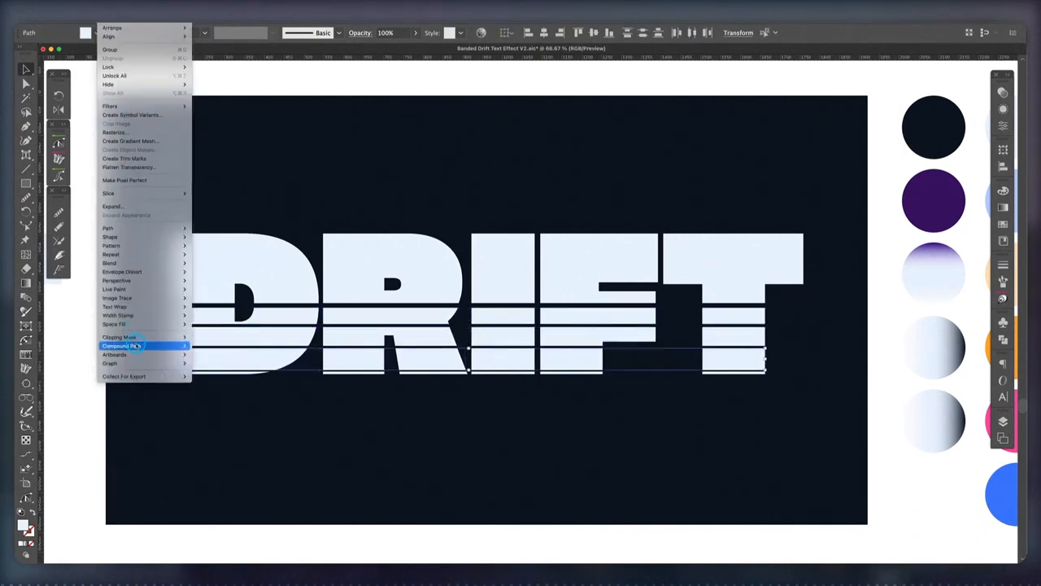
click(207, 347)
Step: Turn the thin bottom sliver's pieces across the five letters into one compound path
click(260, 373)
shift+click(342, 373)
shift+click(562, 374)
shift+click(710, 374)
click(112, 10)
mouse_move(138, 346)
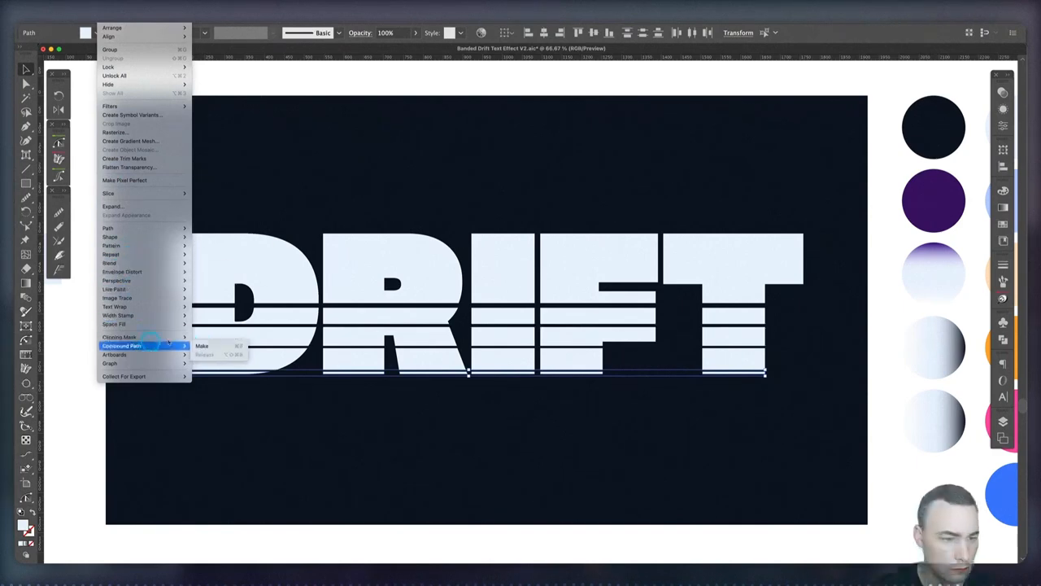
click(207, 347)
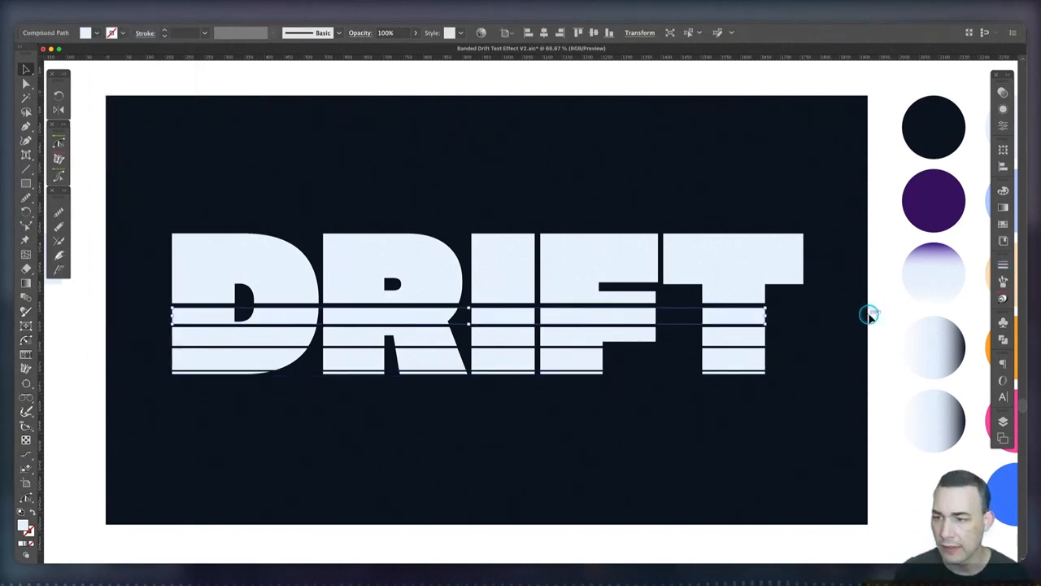
Step: Fill the first narrow band with the purple-to-white gradient sampled from the swatch circle and set its angle to 90°
scroll(867, 312, right, 3)
key(i)
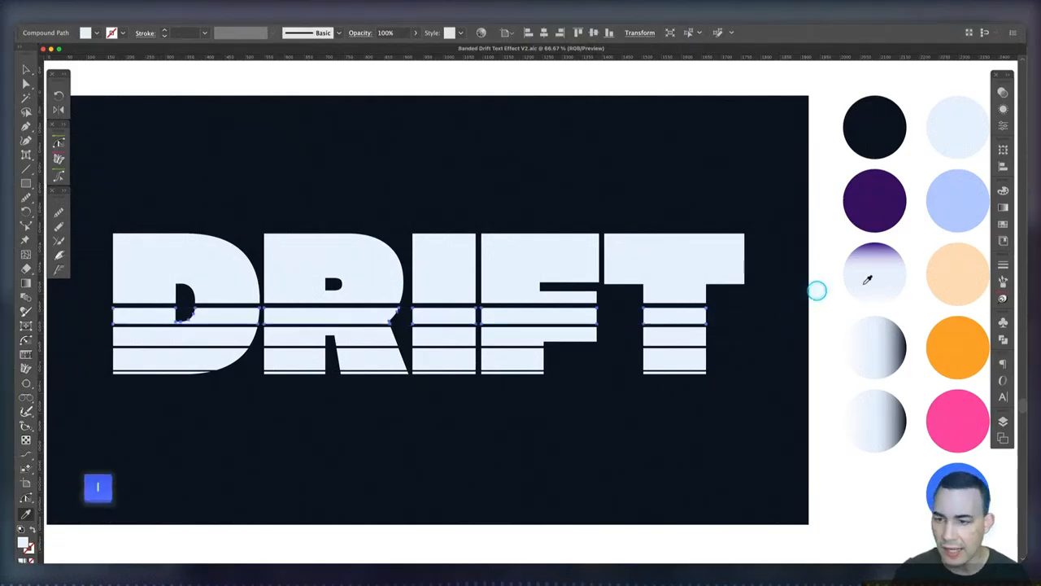
click(884, 274)
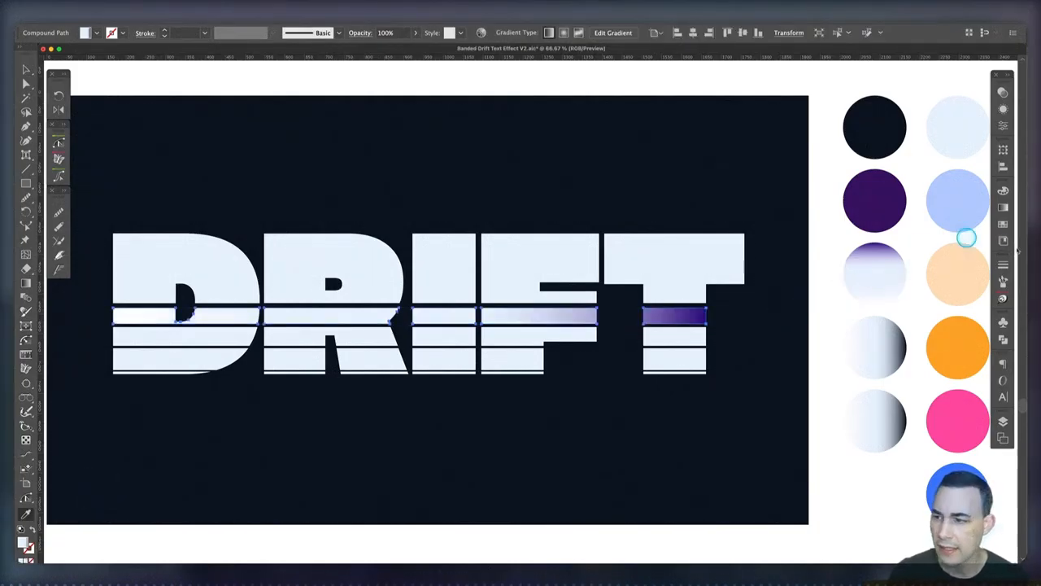
click(1003, 209)
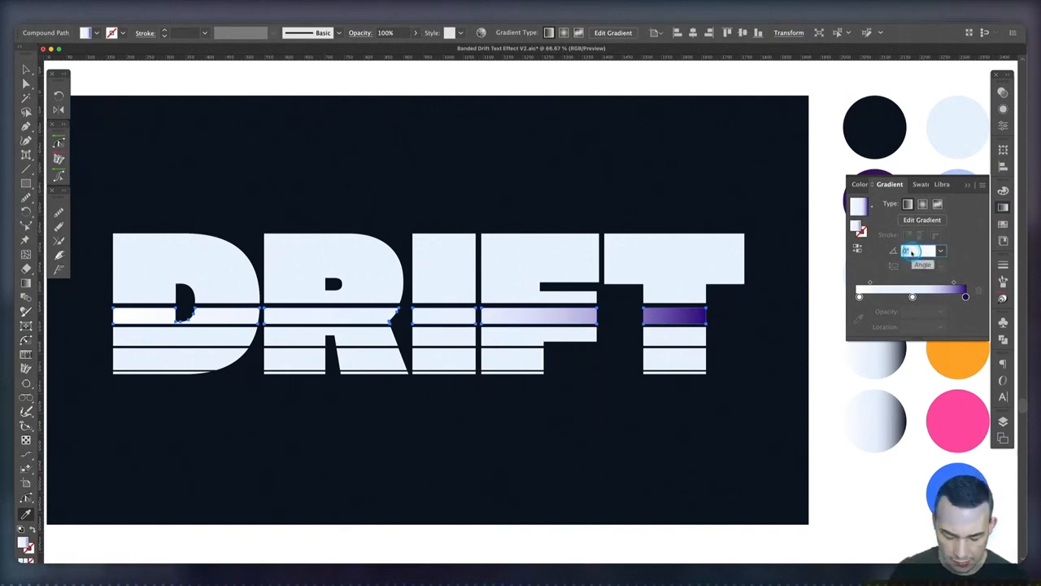
text(90)
key(Tab)
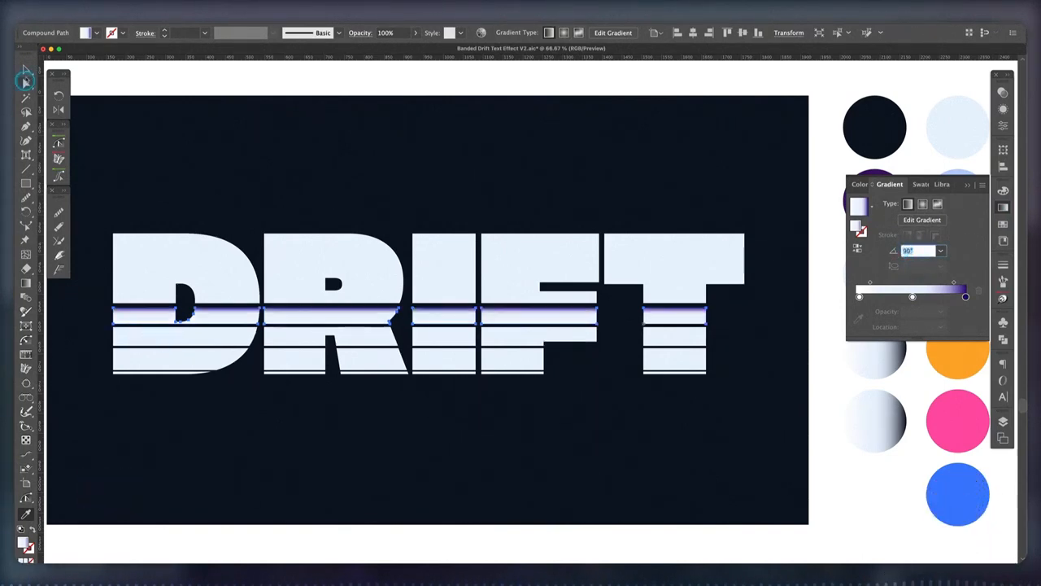
Step: Sample the purple-to-white gradient onto the second narrow band and set its angle to 90°
click(204, 333)
key(i)
click(518, 312)
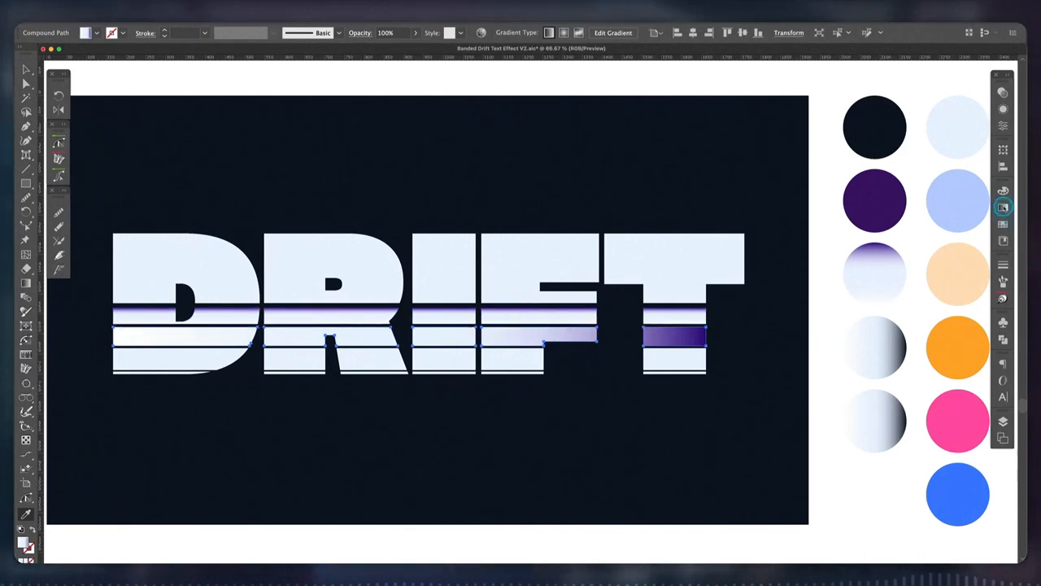
click(1003, 208)
double_click(915, 250)
text(90)
key(Tab)
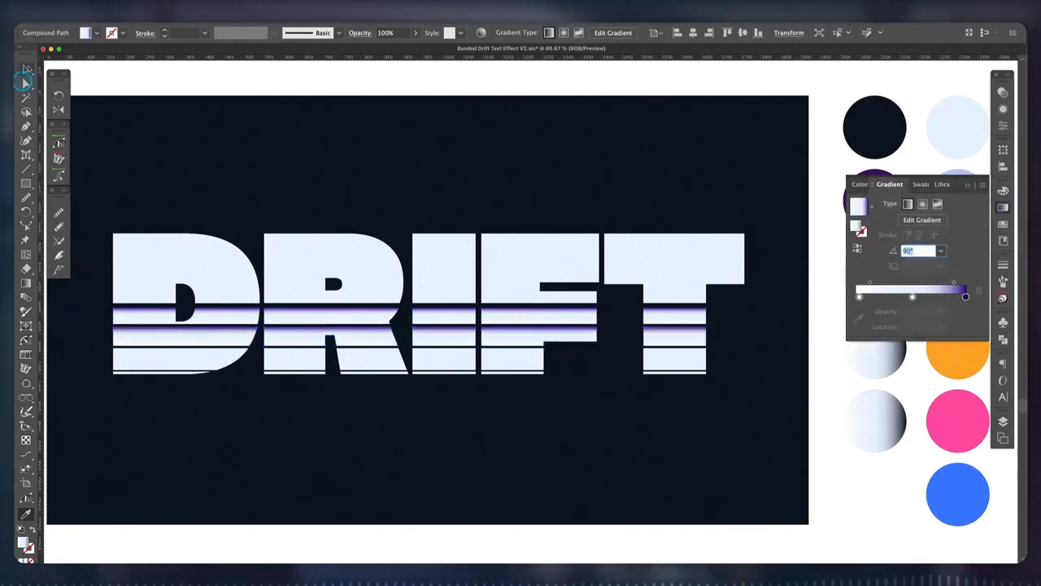
Step: Apply the purple-to-white gradient to the bottom two bands and set its angle to 90°
key(v)
click(198, 372)
key(i)
click(282, 330)
key(v)
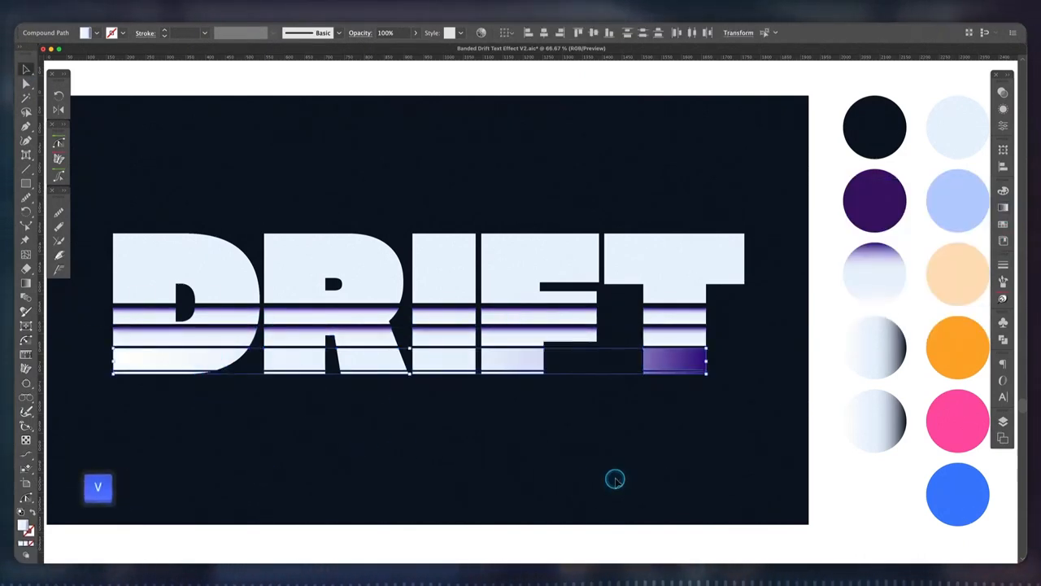
click(1003, 208)
double_click(916, 237)
text(90)
key(Tab)
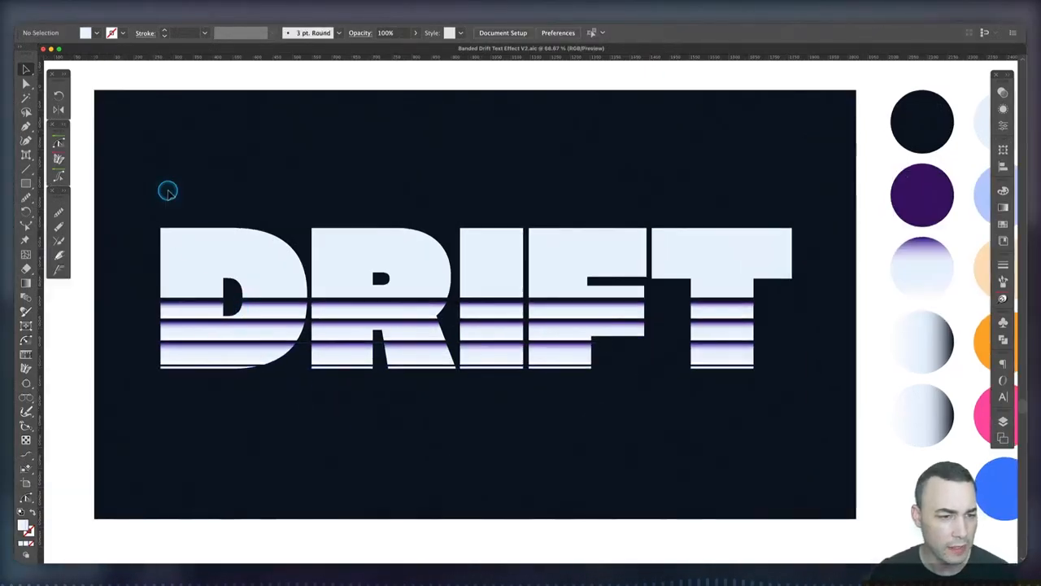
Step: Group all the bands of the DRIFT lettering and show the group's transparency settings
drag(706, 369, 793, 391)
key(super+g)
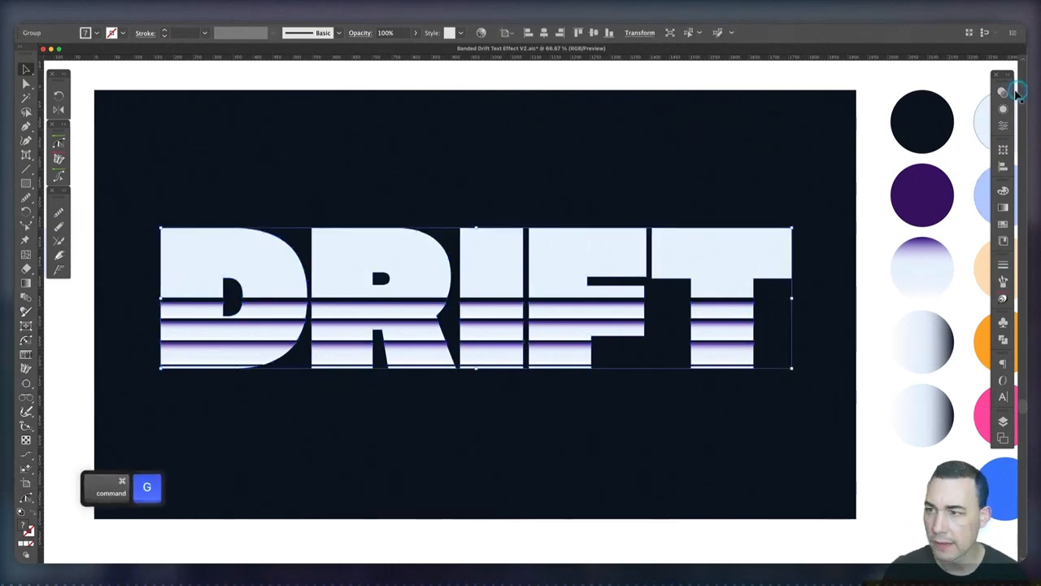
click(1003, 92)
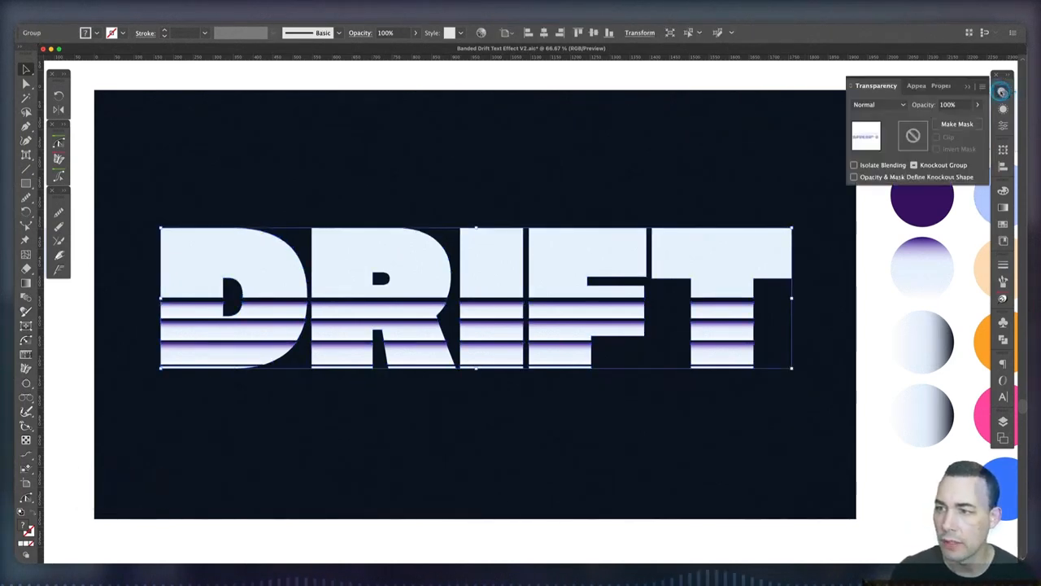
Step: Set the gradient-banded lettering group's blend mode to Multiply and bring the group to the front
click(892, 106)
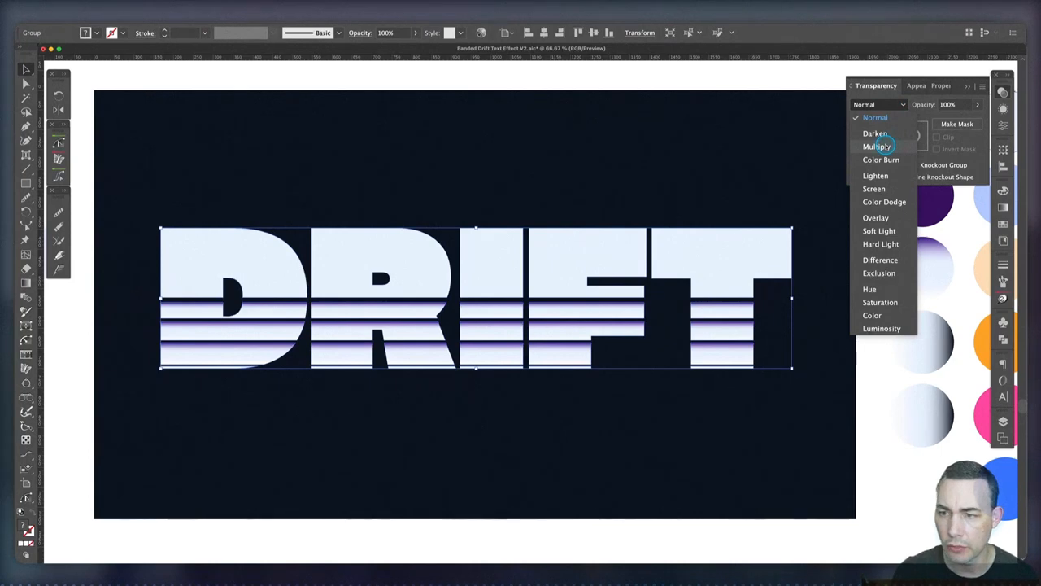
click(877, 147)
click(217, 177)
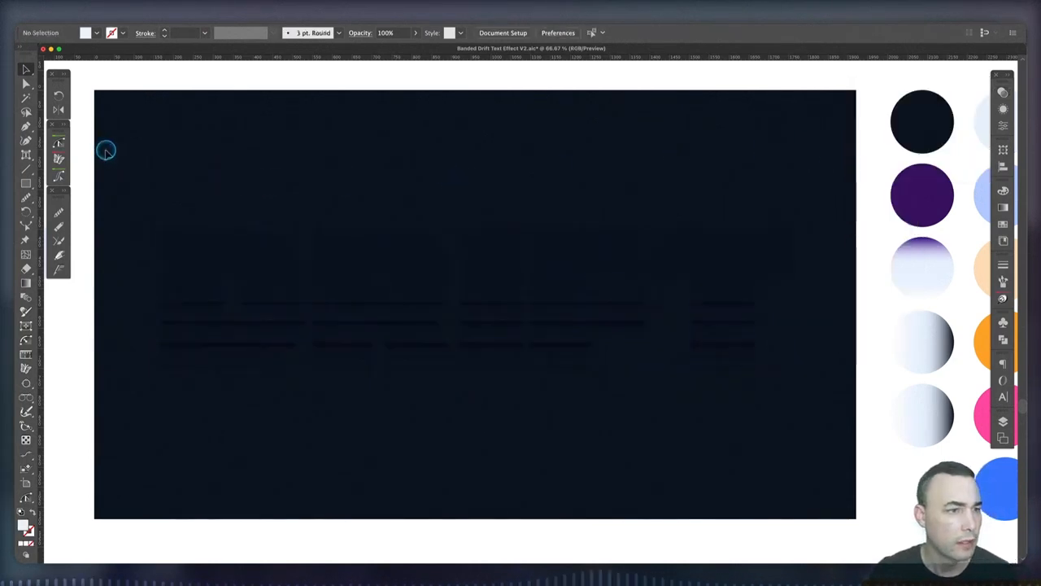
scroll(104, 149, left, 4)
click(382, 303)
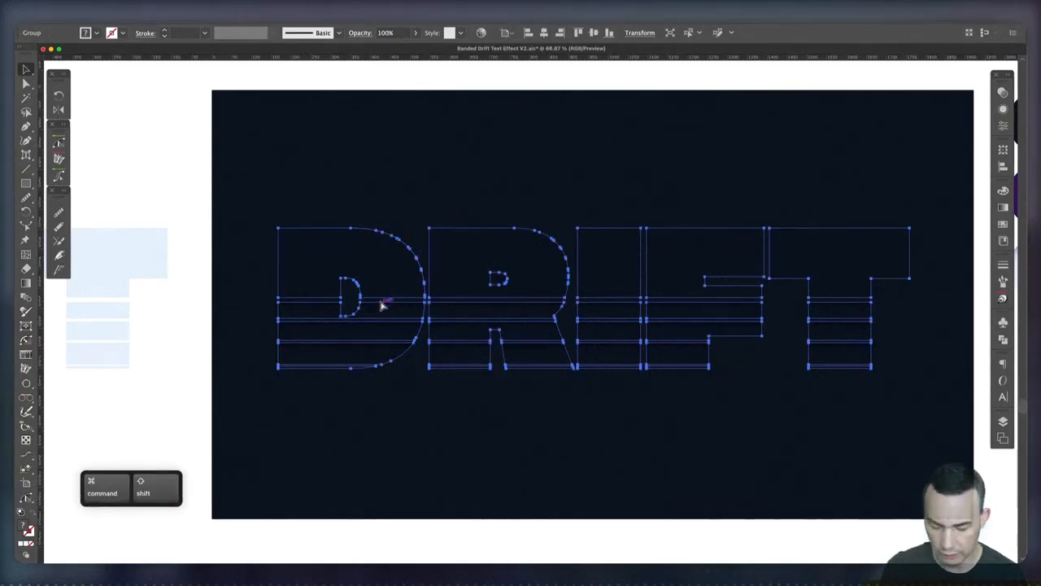
key(super+shift+bracketright)
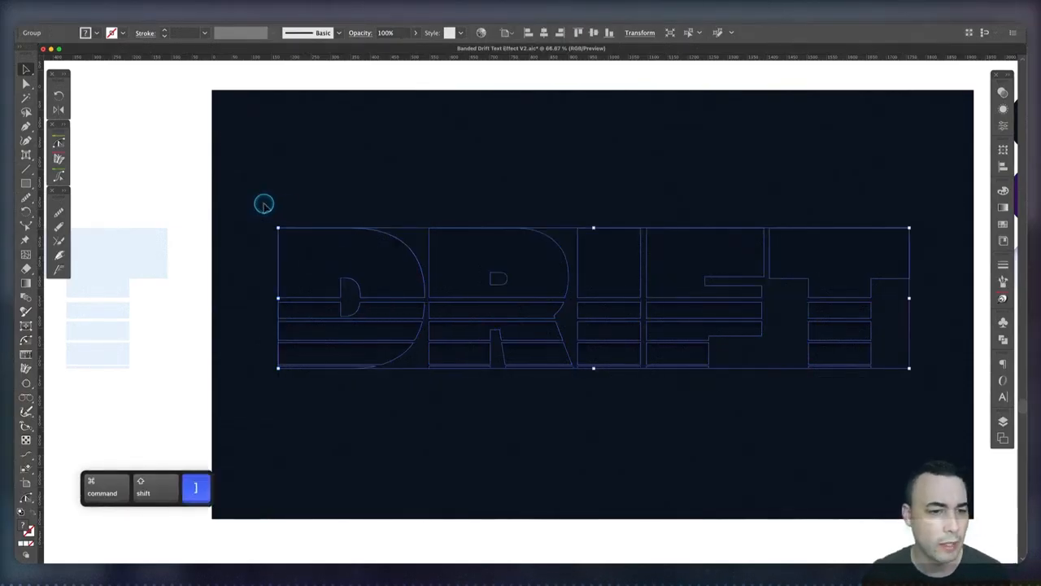
click(264, 204)
Step: Group the flat pale DRIFT bands beside the artboard and align them to the artboard's horizontal centre, behind the gradient lettering
click(141, 247)
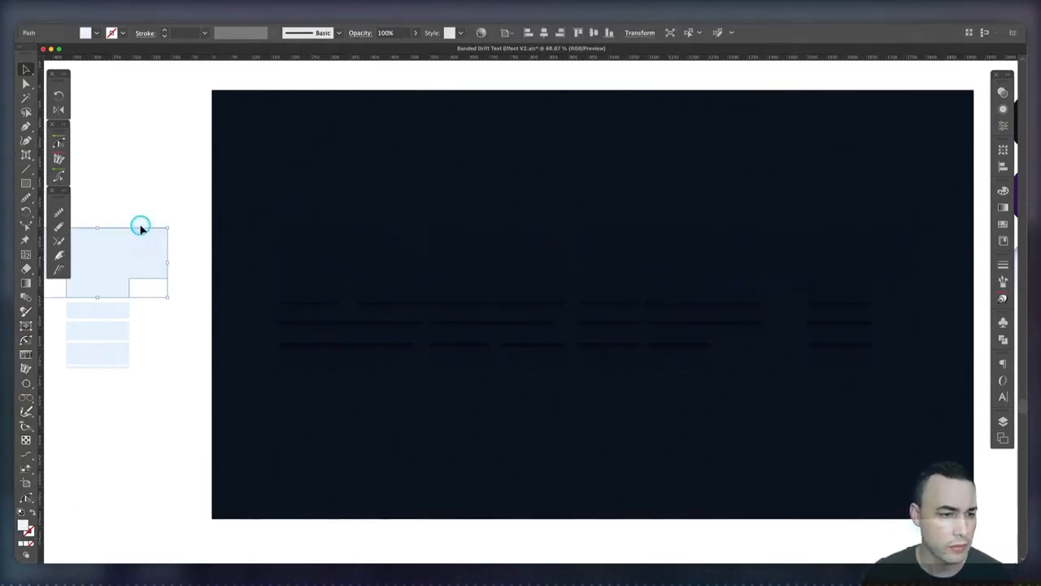
scroll(140, 228, left, 15)
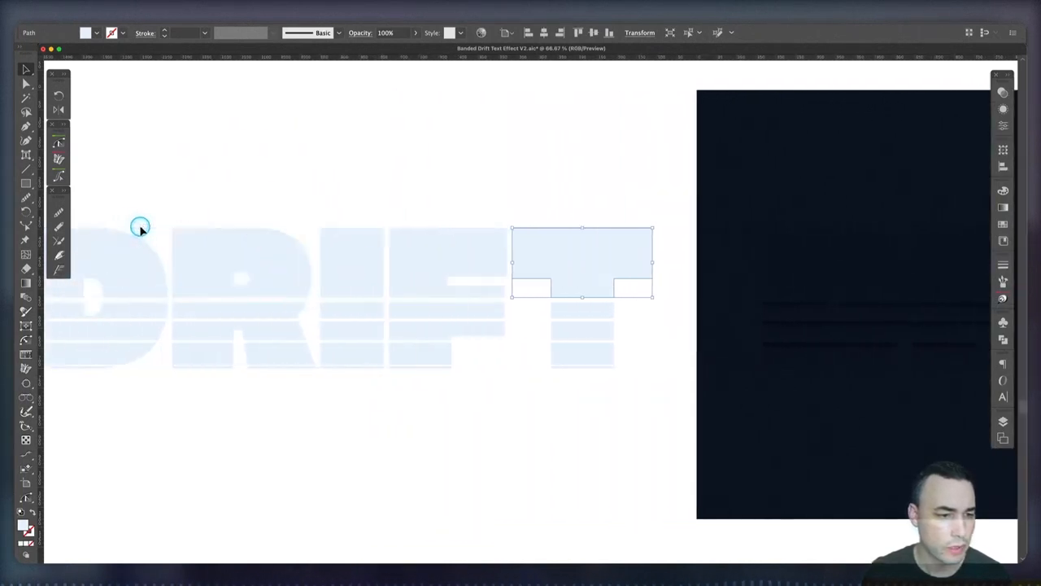
scroll(140, 227, left, 3)
drag(93, 186, 732, 425)
key(super+g)
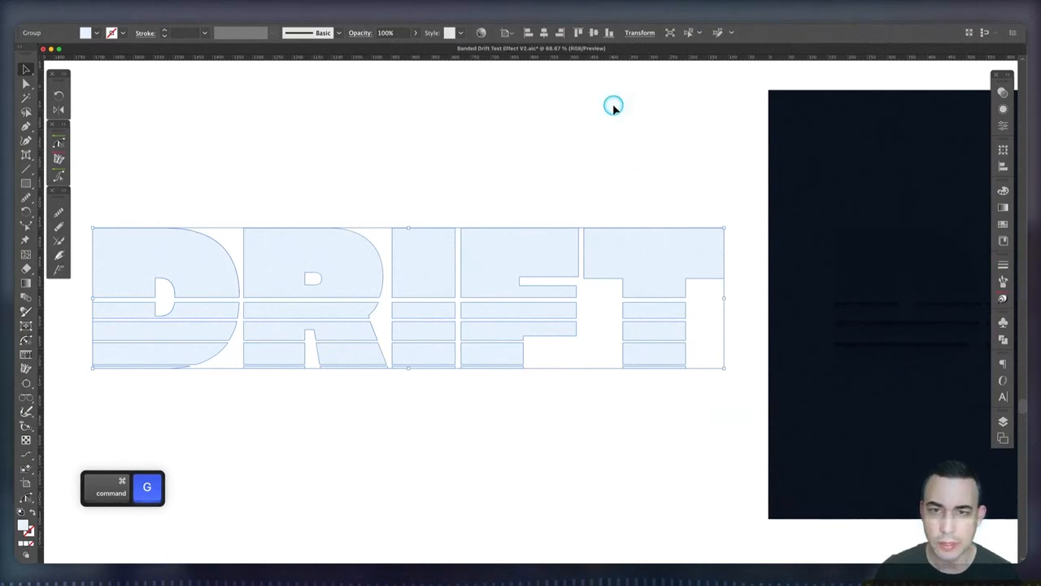
click(543, 32)
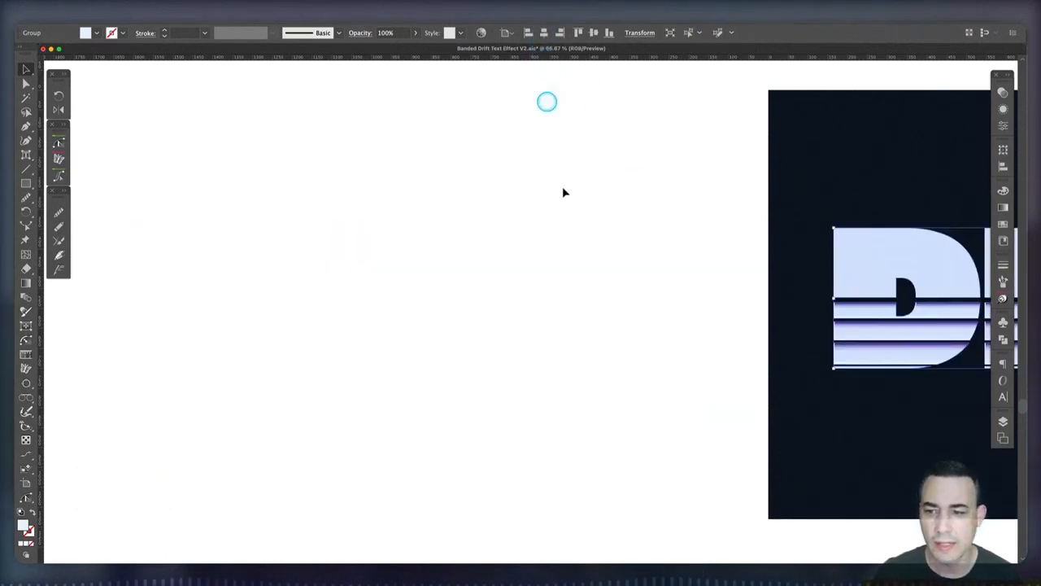
scroll(574, 269, right, 2)
scroll(575, 268, right, 12)
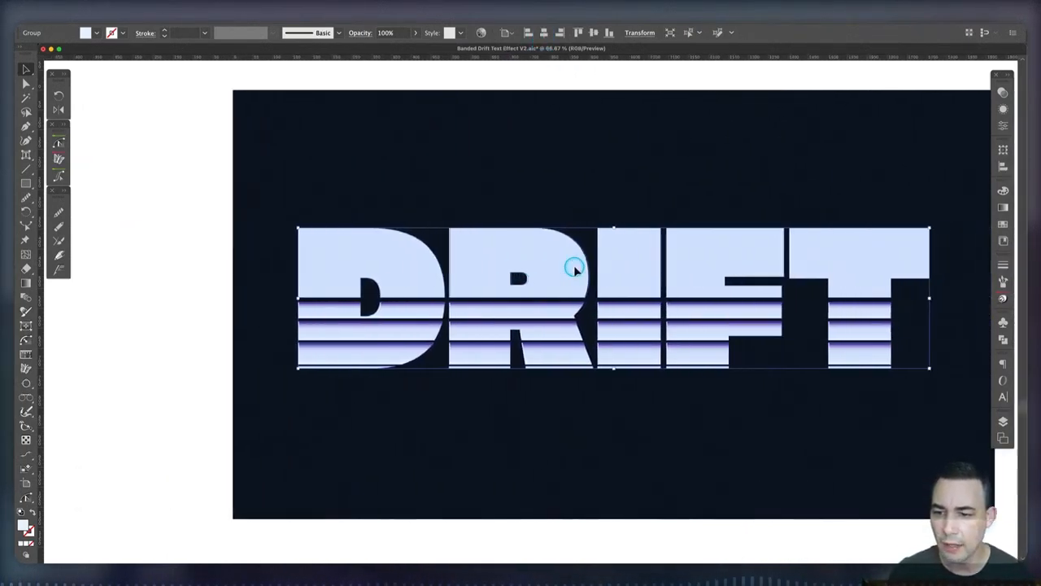
click(586, 446)
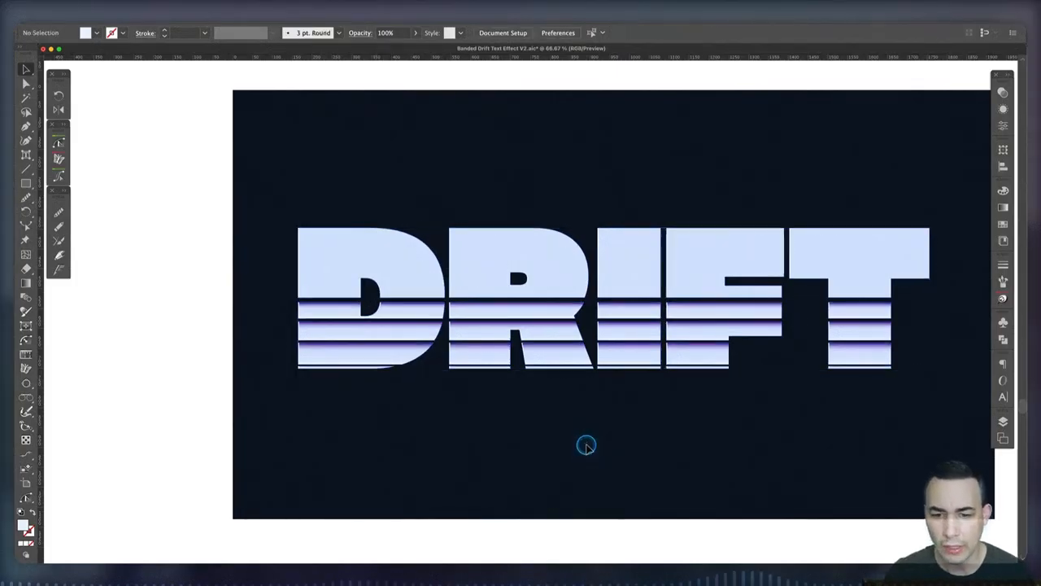
Step: Align the gradient lettering group to the artboard's horizontal centre and deselect it
click(628, 311)
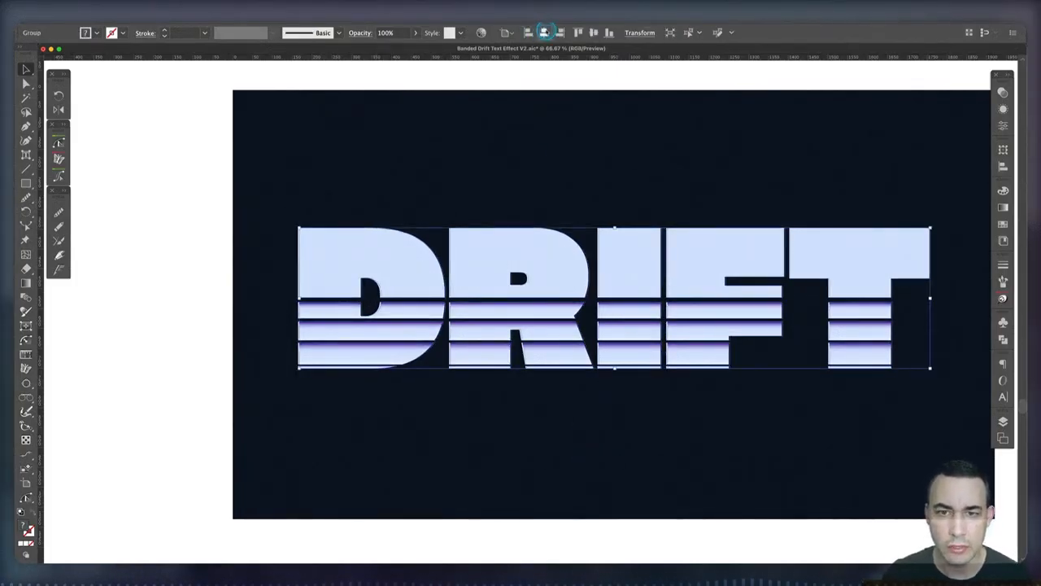
click(545, 33)
click(550, 476)
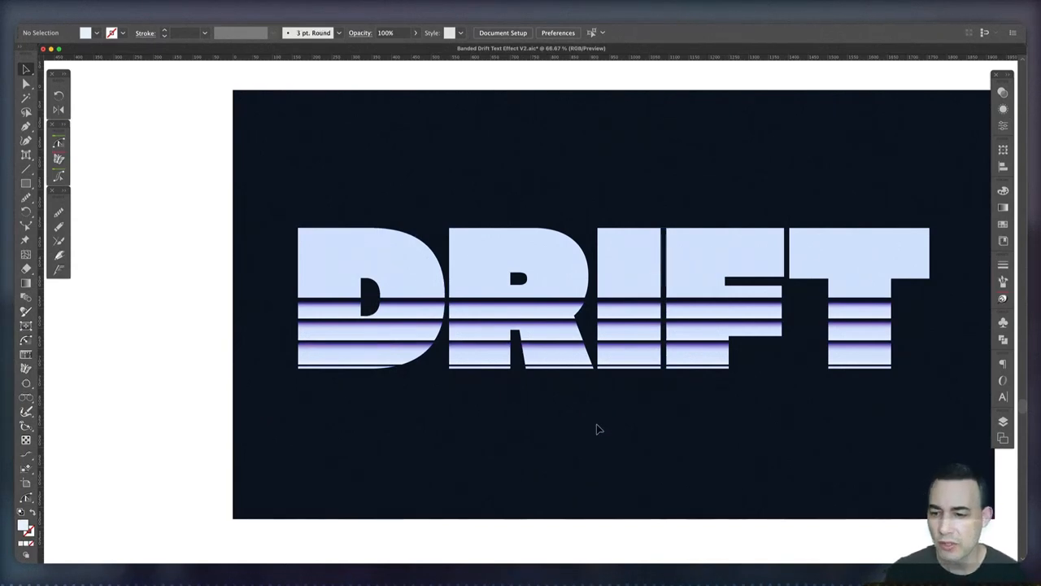
Step: Lock the gradient lettering group so the flat lettering underneath can be selected
scroll(597, 429, right, 3)
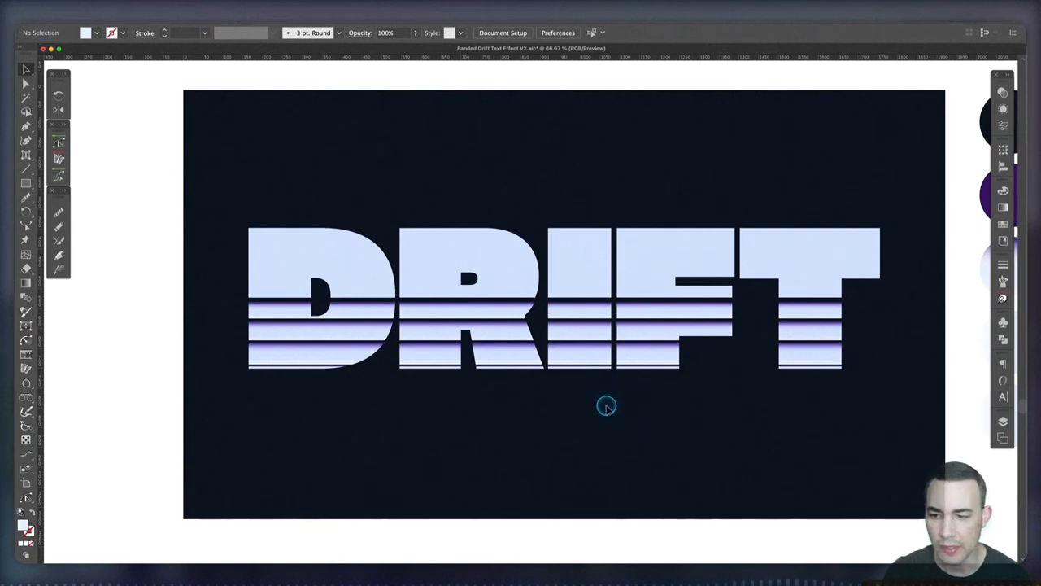
scroll(621, 440, down, 2)
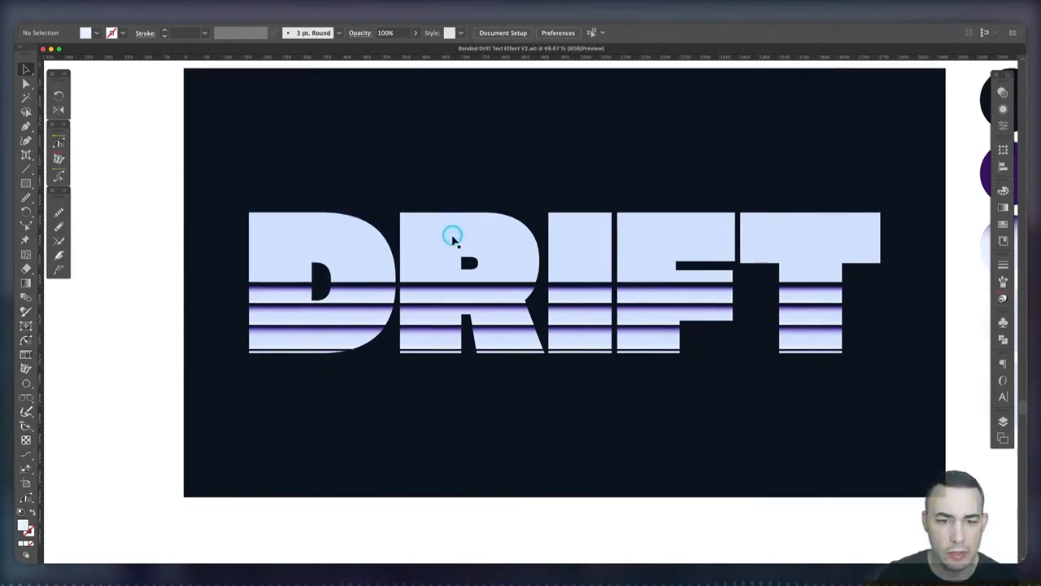
click(453, 237)
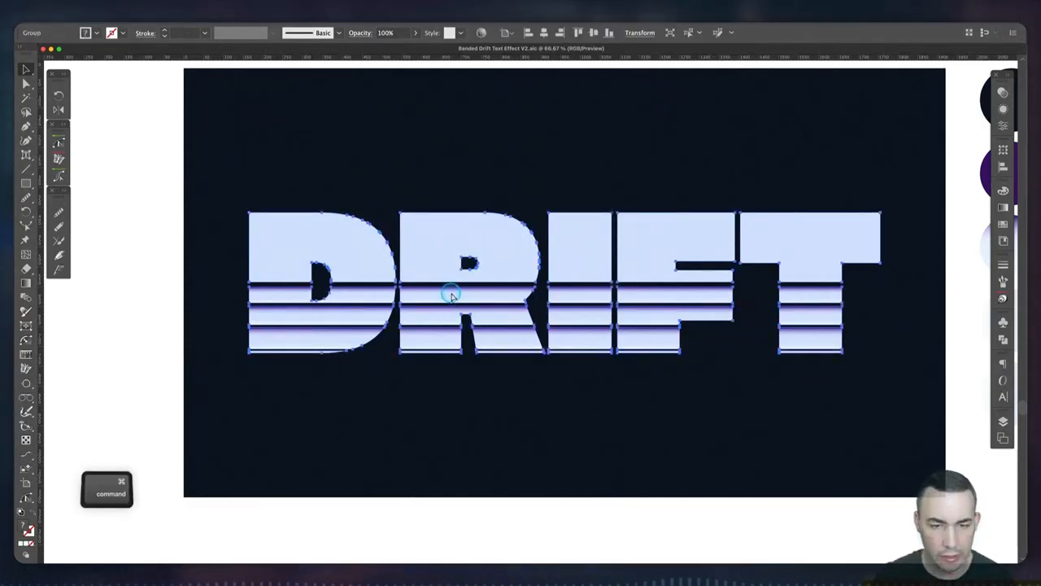
key(super+2)
Step: Paste a copy of the flat lettering in front, shrink it to about two thirds, and raise it over the original's upper half
click(494, 243)
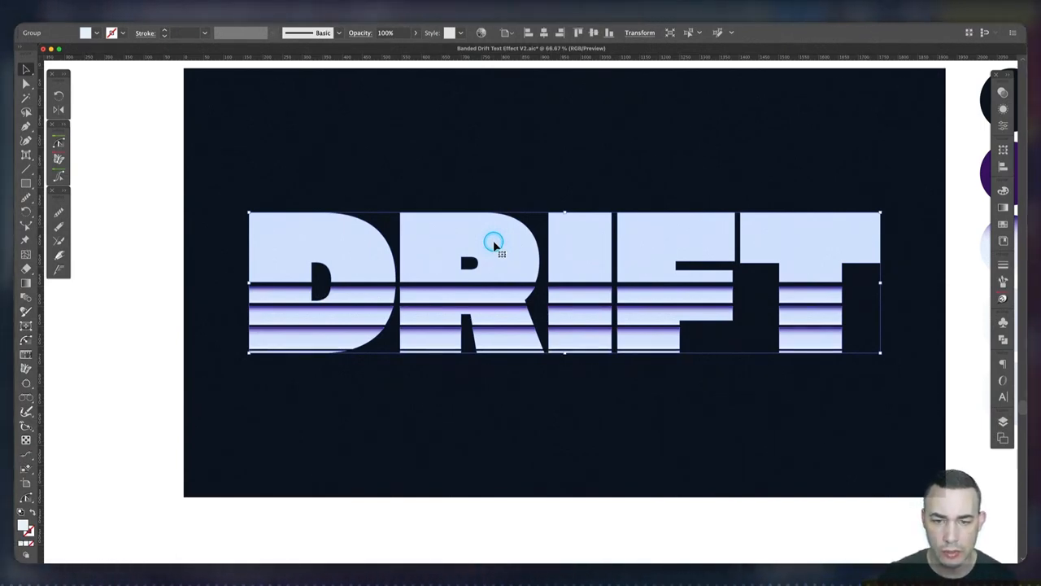
drag(493, 243, 486, 155)
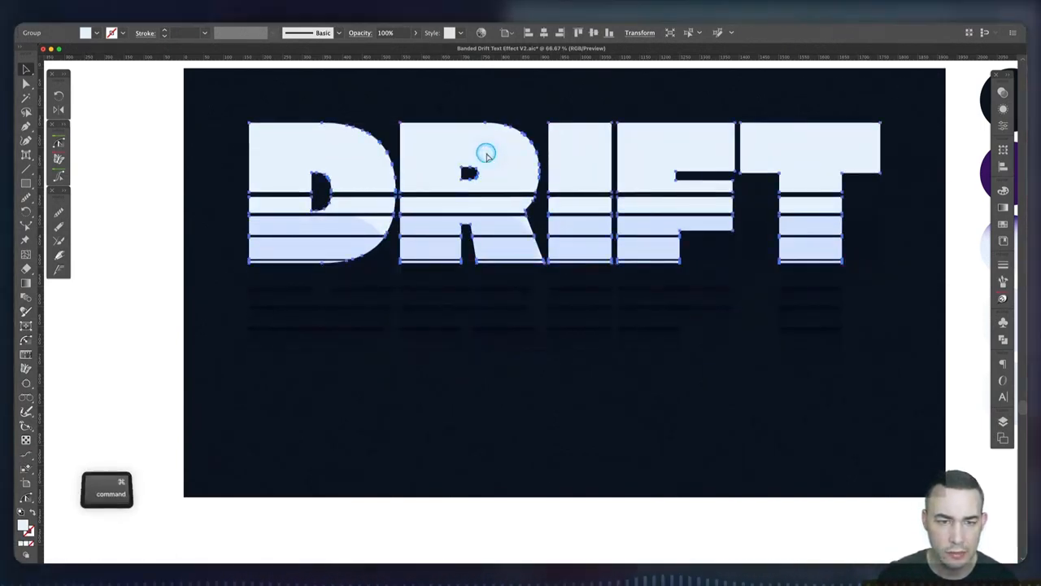
key(super+z)
key(super+c)
key(super+f)
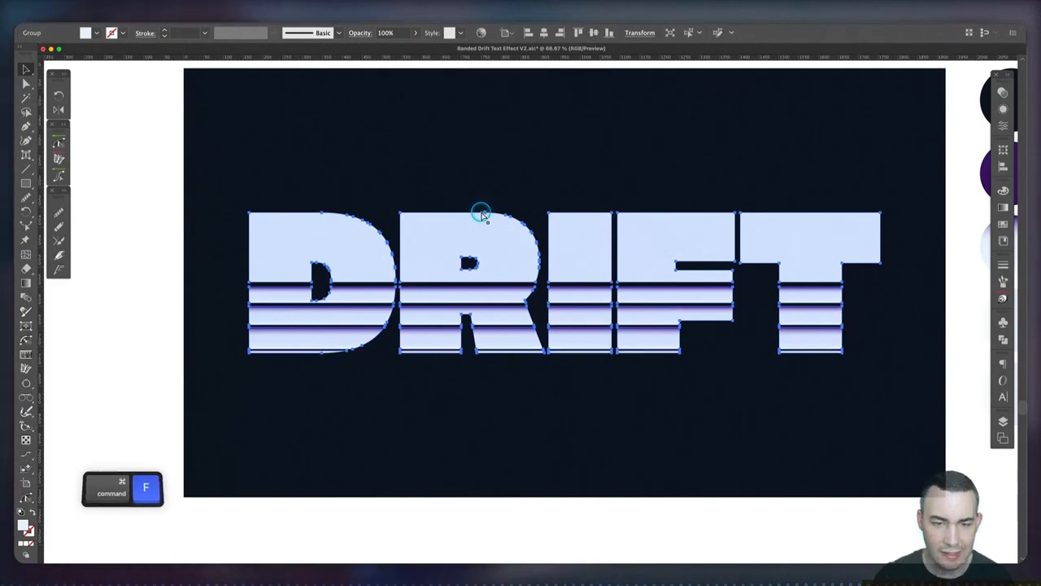
key(super+f)
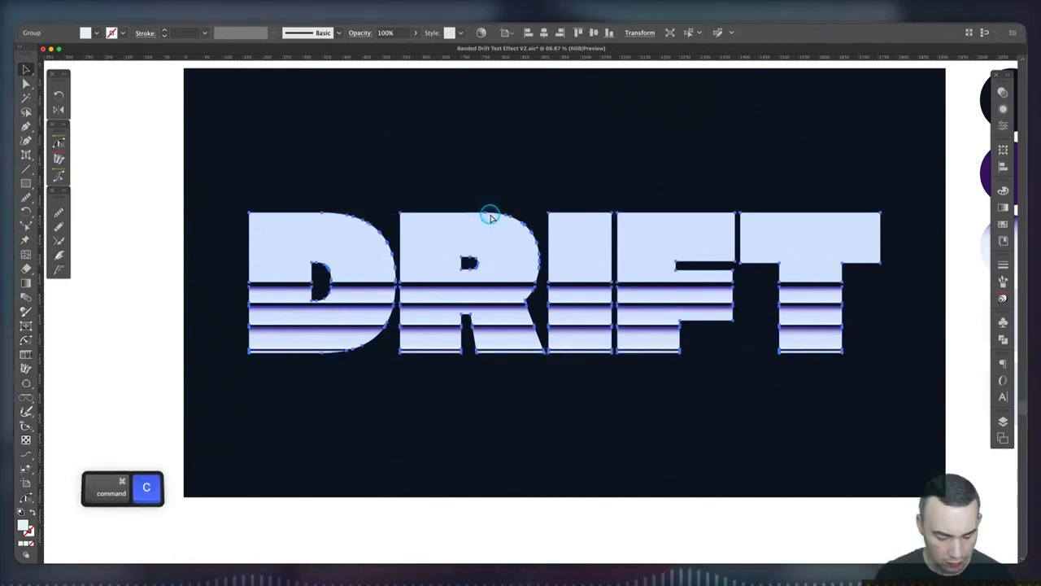
drag(564, 211, 537, 204)
Step: Fill the smaller lettering copy with the dark navy sampled from the swatch circle
click(529, 276)
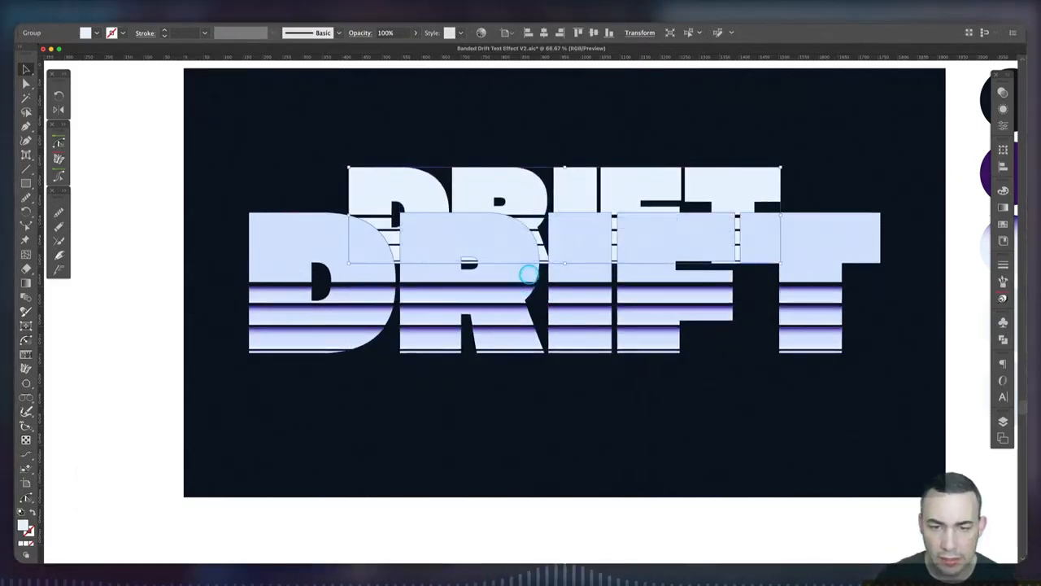
scroll(528, 277, right, 5)
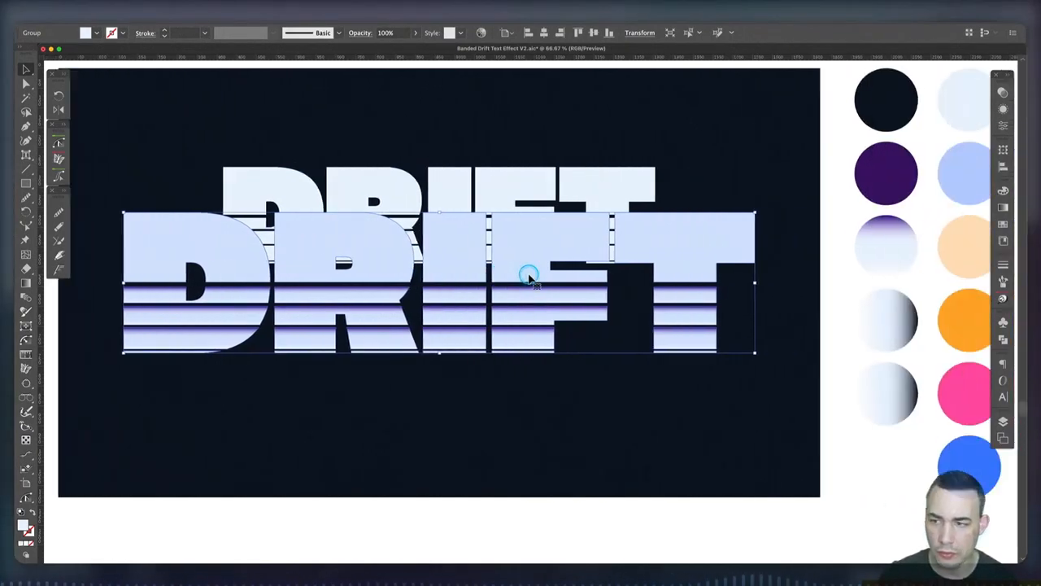
click(488, 183)
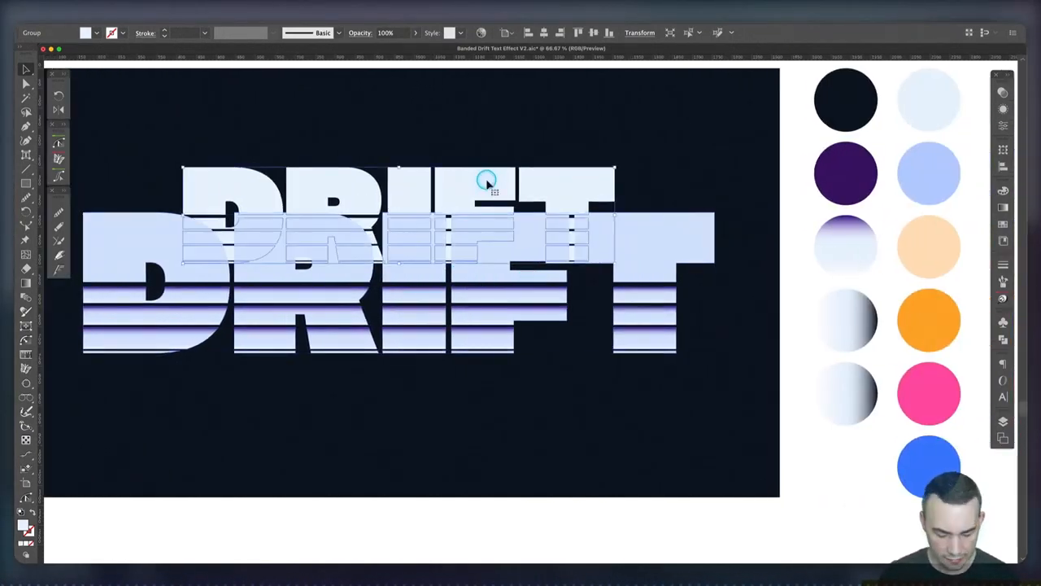
key(i)
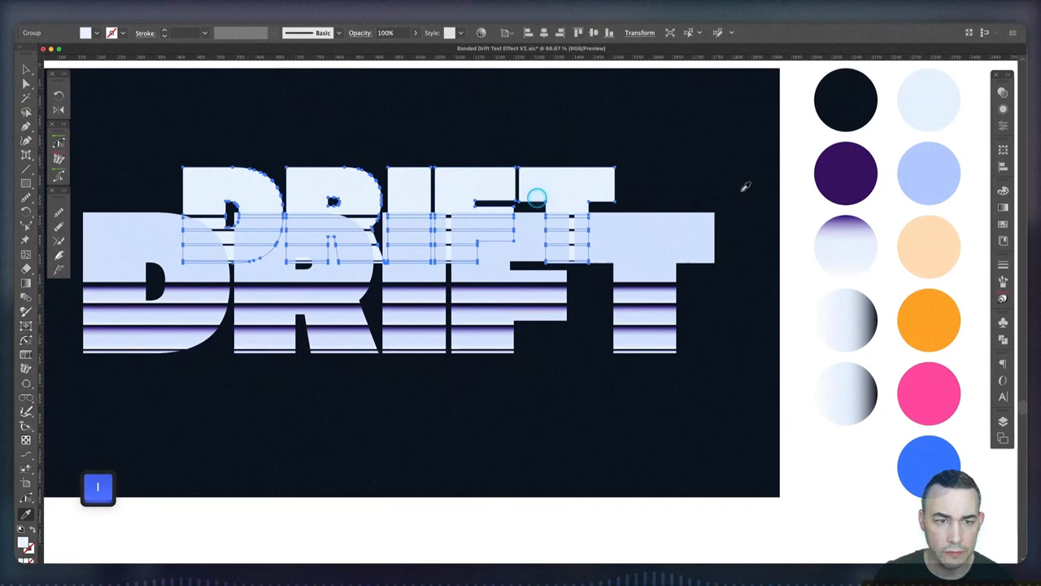
click(841, 94)
key(v)
click(547, 392)
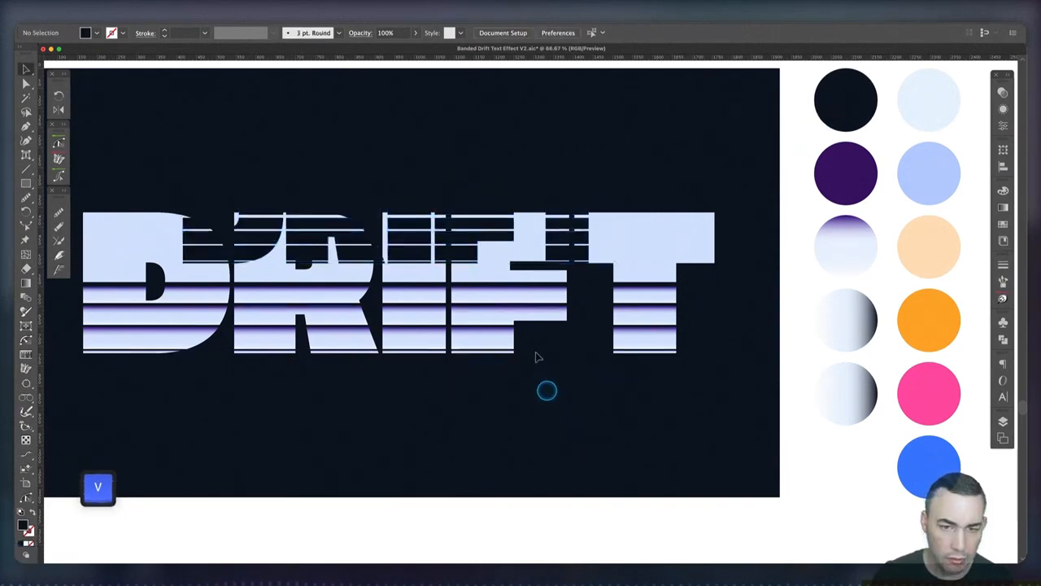
Step: Fill the full-size flat lettering with the dark purple swatch colour and bring it to the front
click(527, 248)
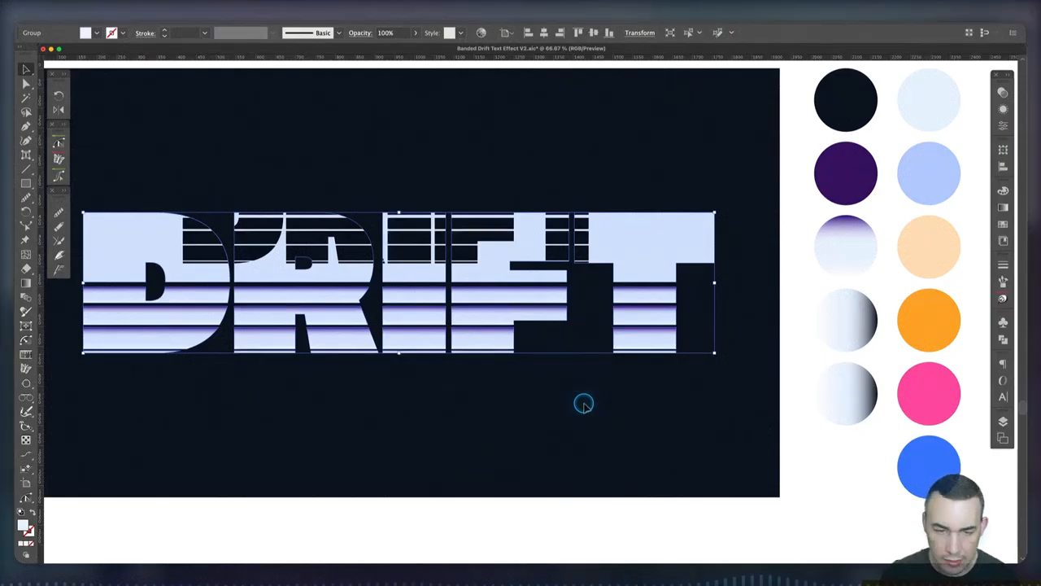
key(i)
click(855, 166)
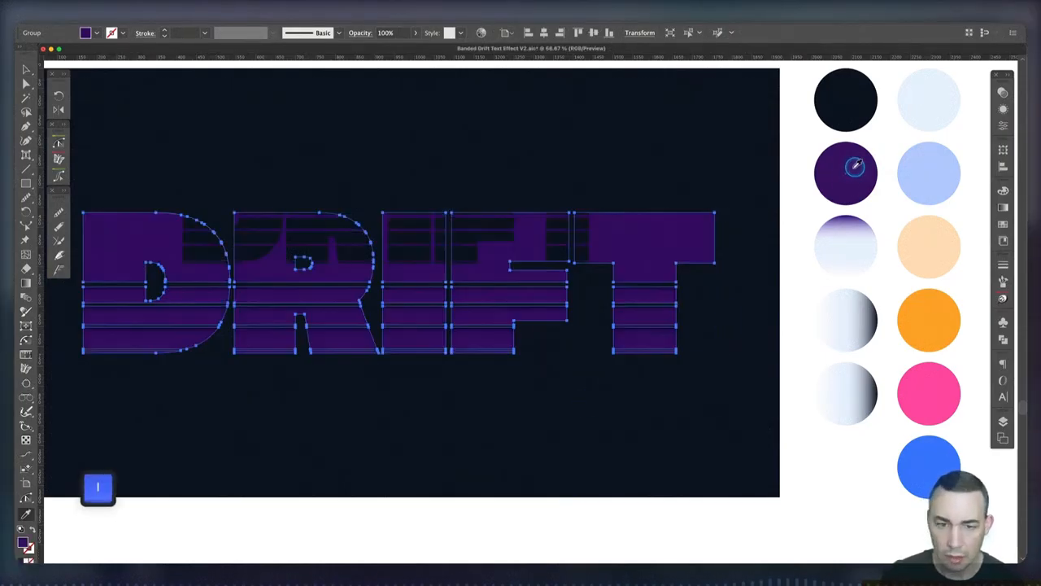
key(v)
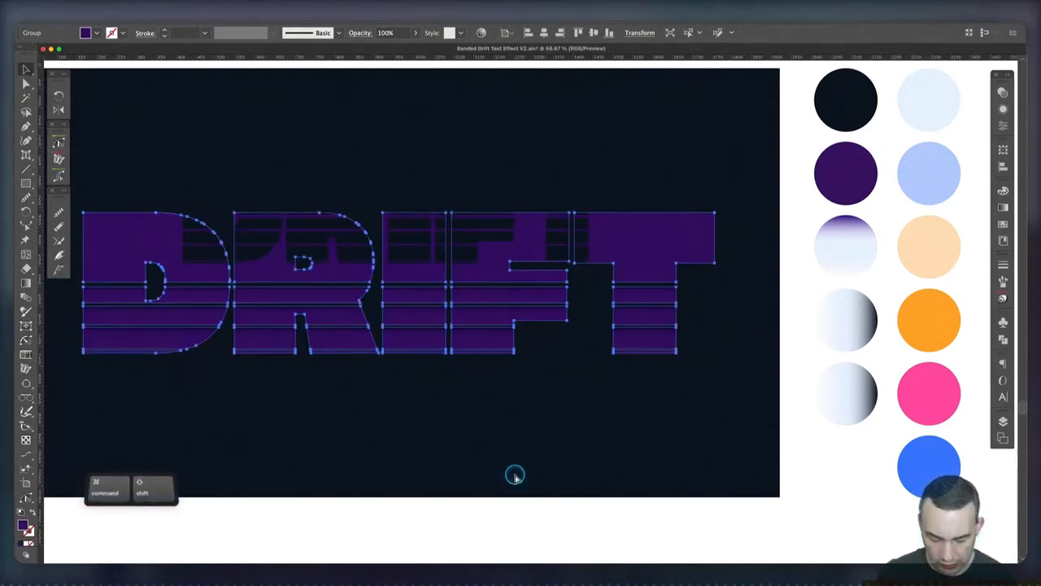
key(super+shift+bracketright)
key(v)
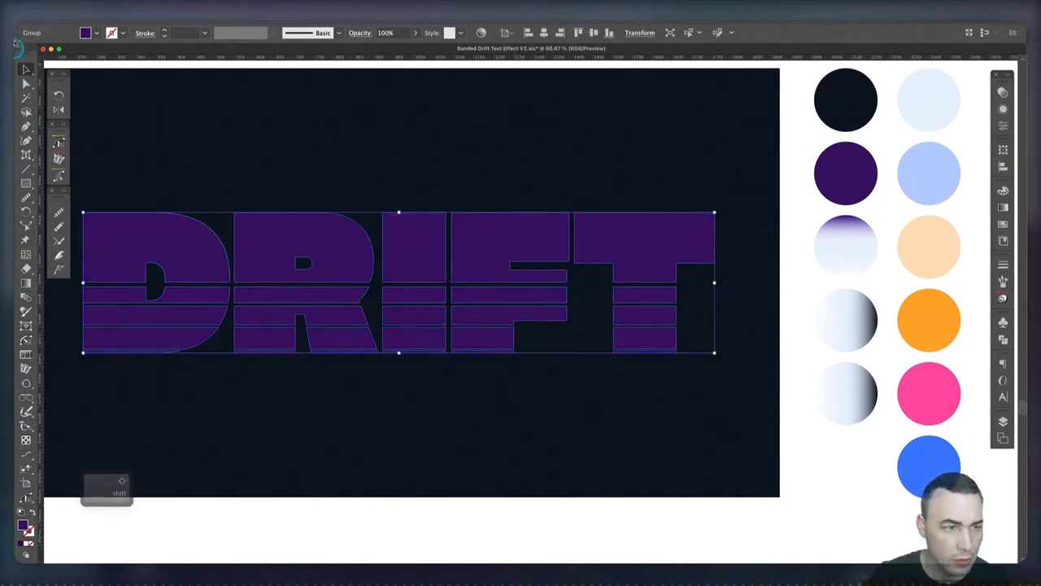
Step: Blend the full-size purple lettering with the smaller navy copy behind it
click(242, 144)
drag(286, 167, 355, 191)
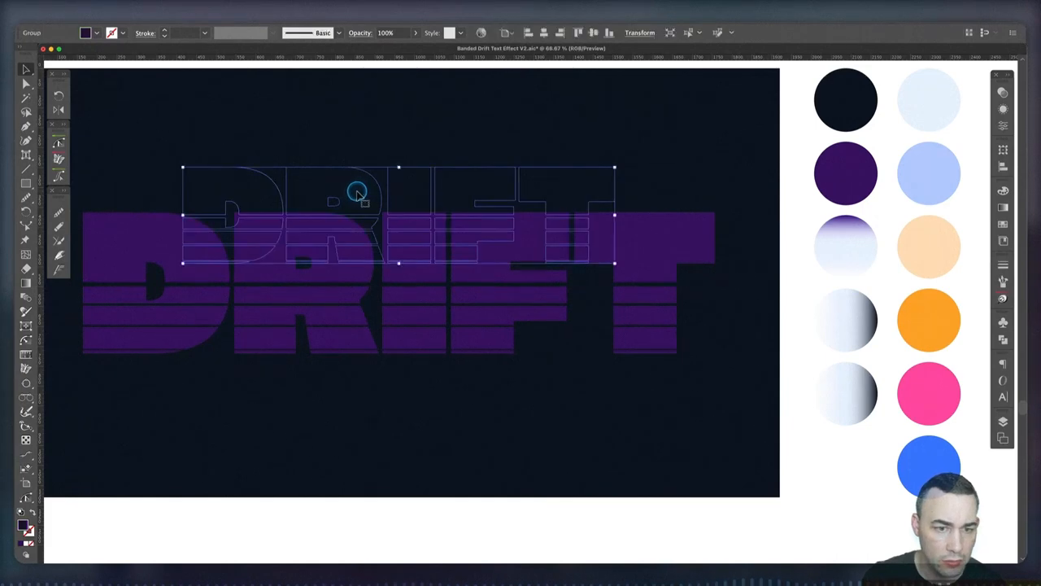
shift+click(343, 277)
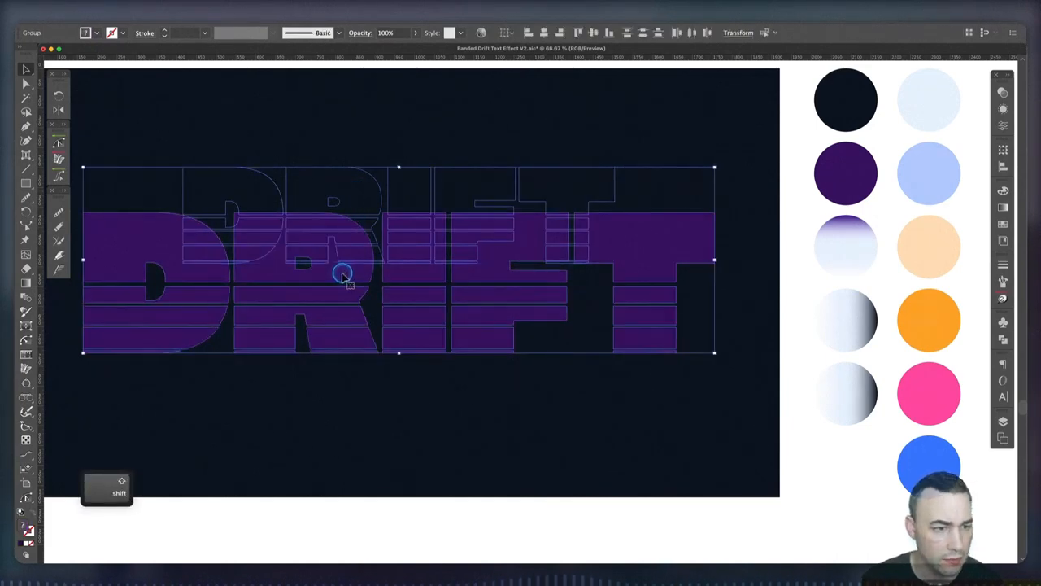
click(26, 297)
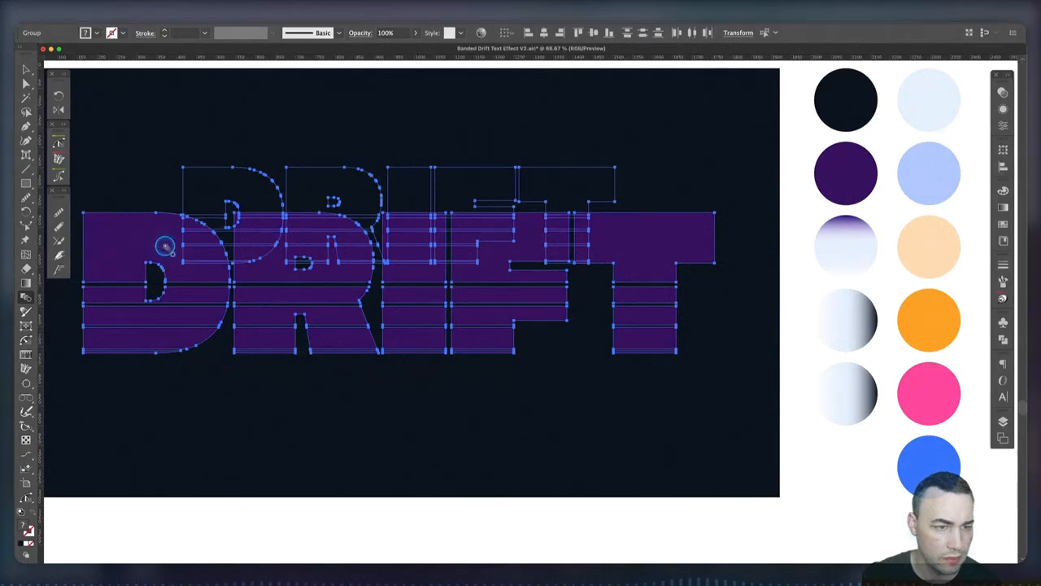
click(165, 246)
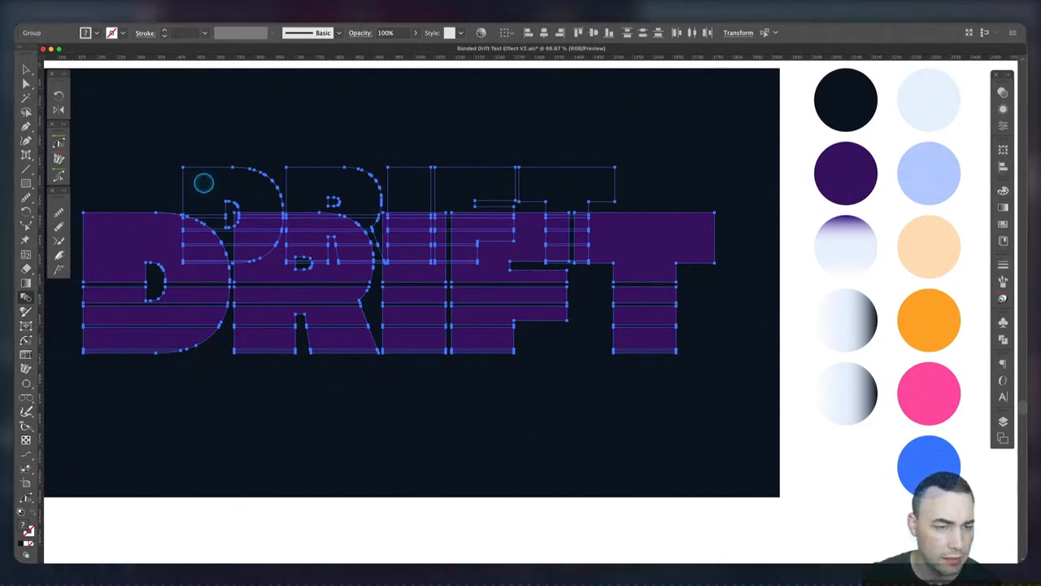
click(204, 183)
key(v)
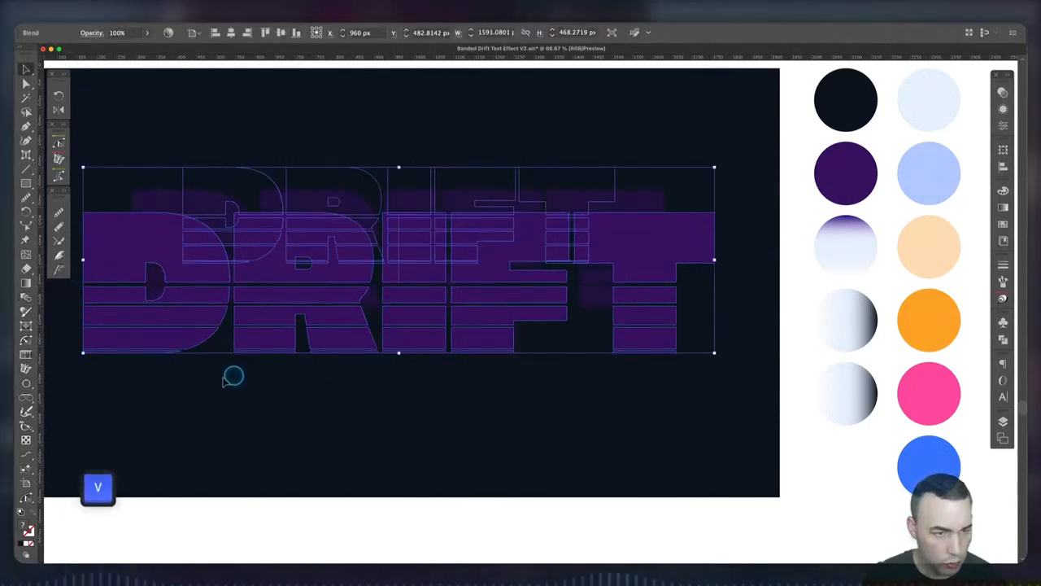
Step: Set the lettering blend's spacing to a Specified Distance of 2 px
double_click(25, 297)
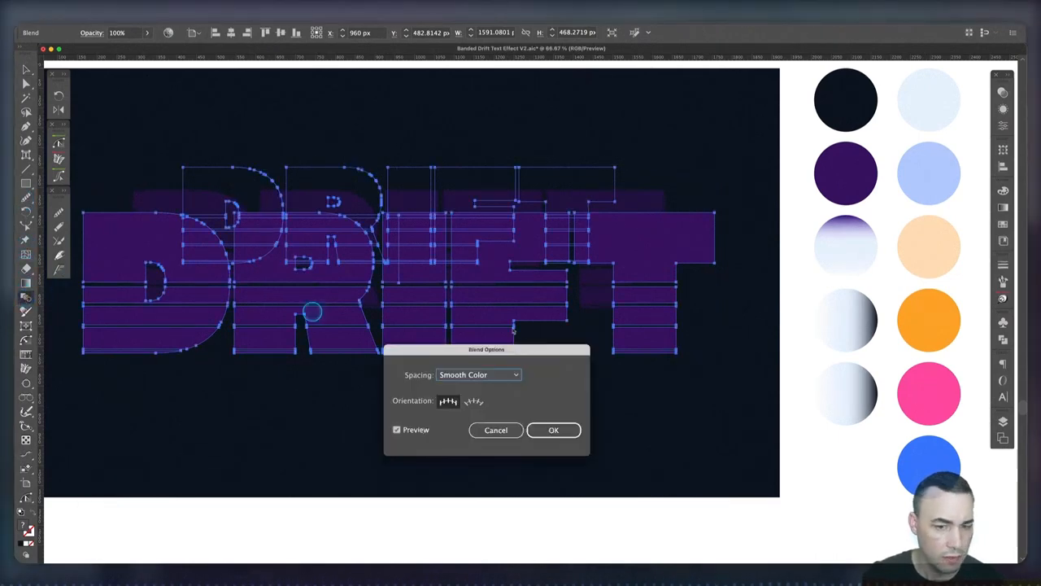
click(470, 375)
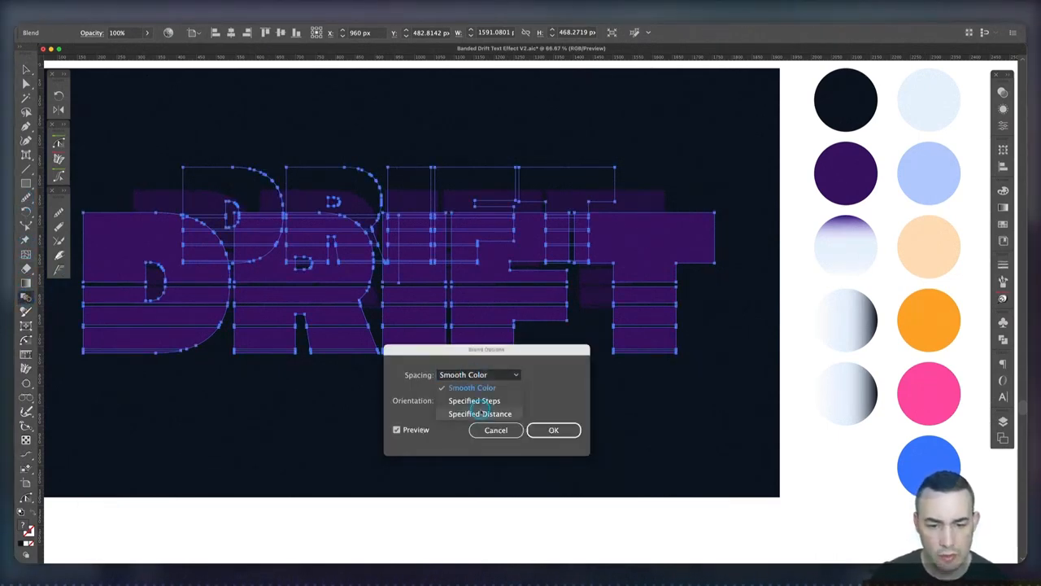
click(484, 411)
text(2)
key(Tab)
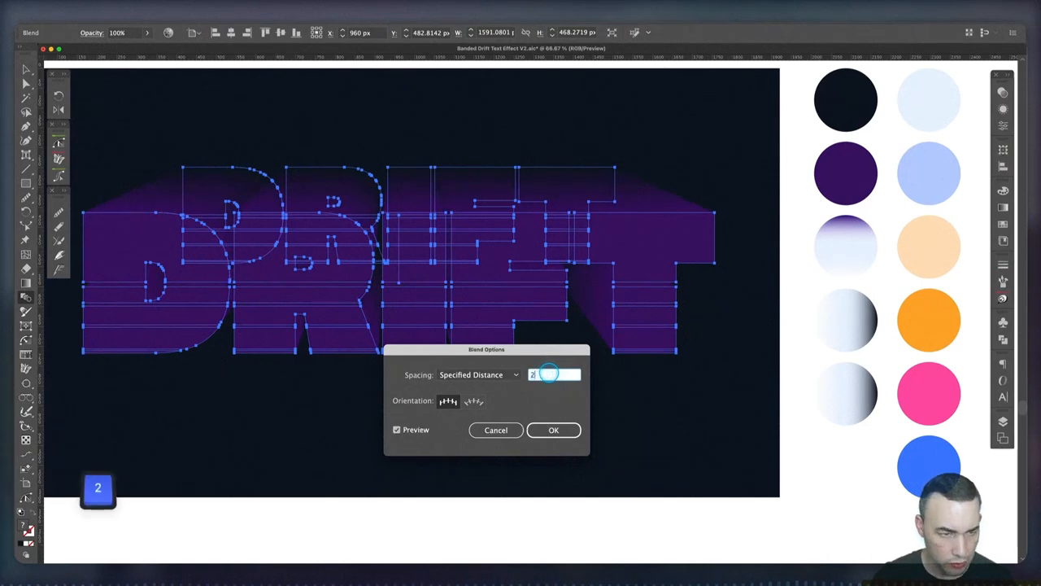
click(553, 429)
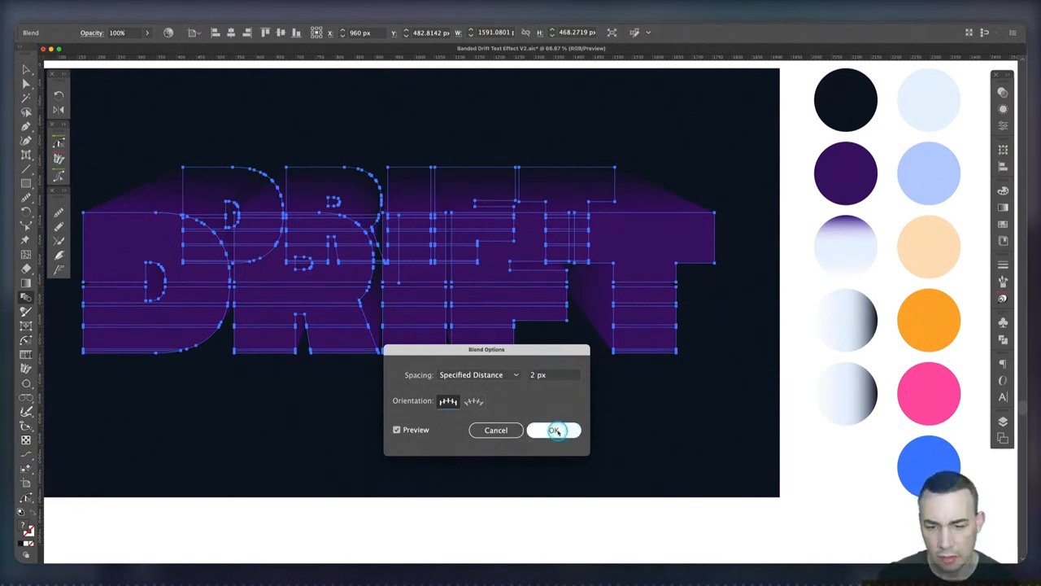
Step: Send the purple-to-navy blend behind the gradient-shaded DRIFT lettering and deselect it
key(v)
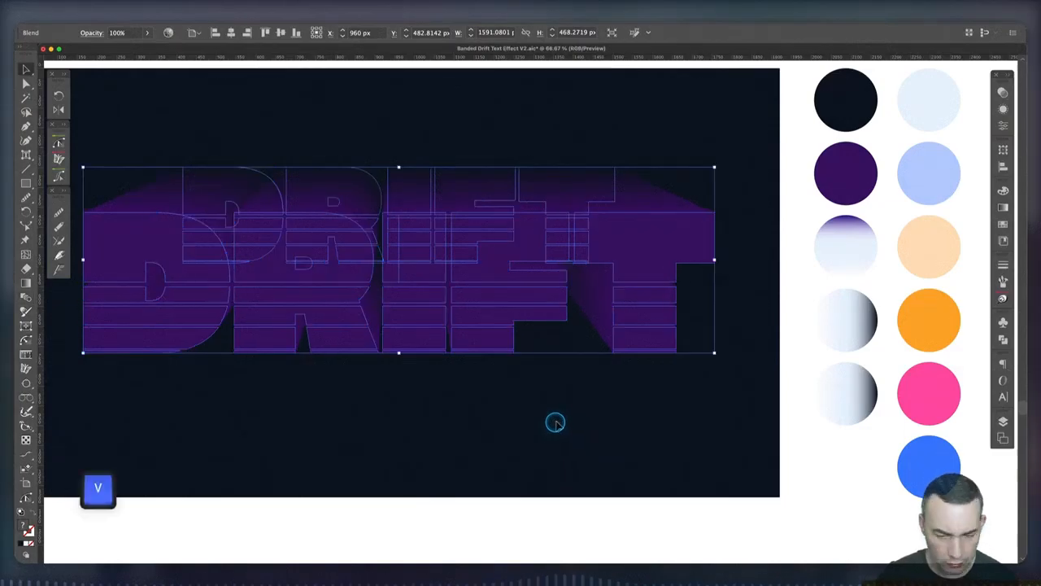
click(555, 421)
click(647, 244)
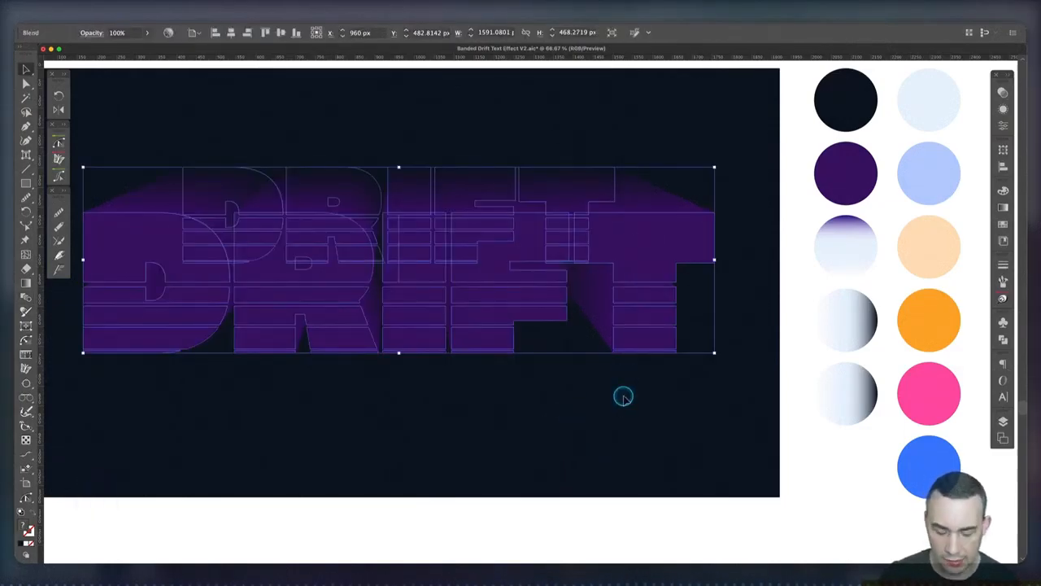
key(super+bracketleft)
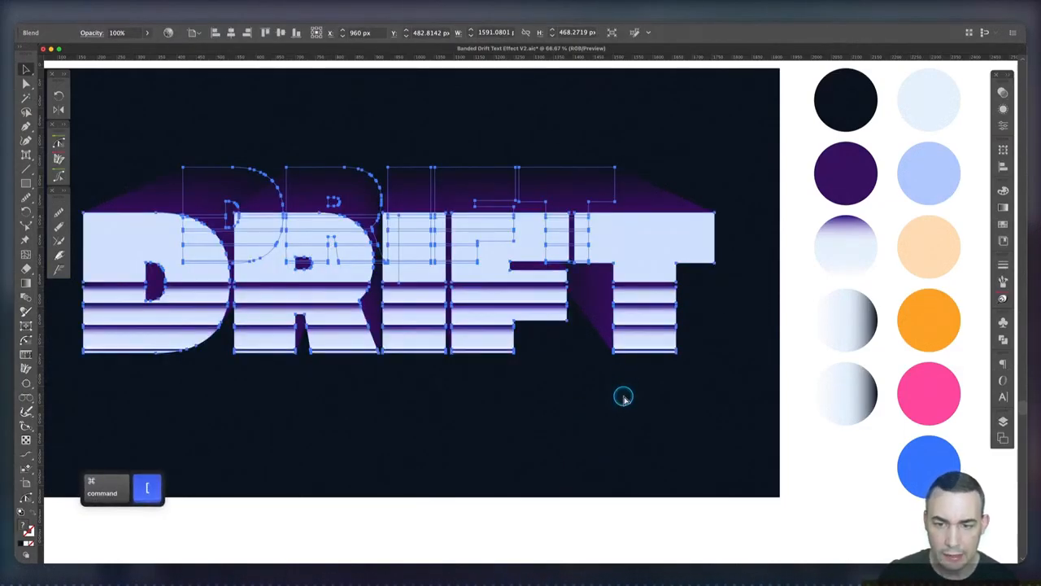
click(623, 397)
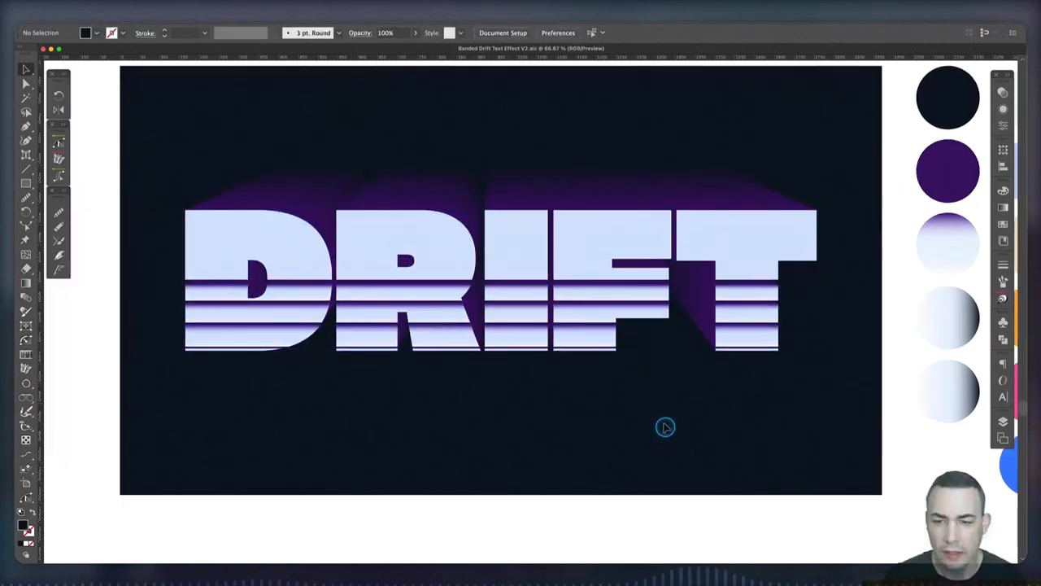
click(509, 413)
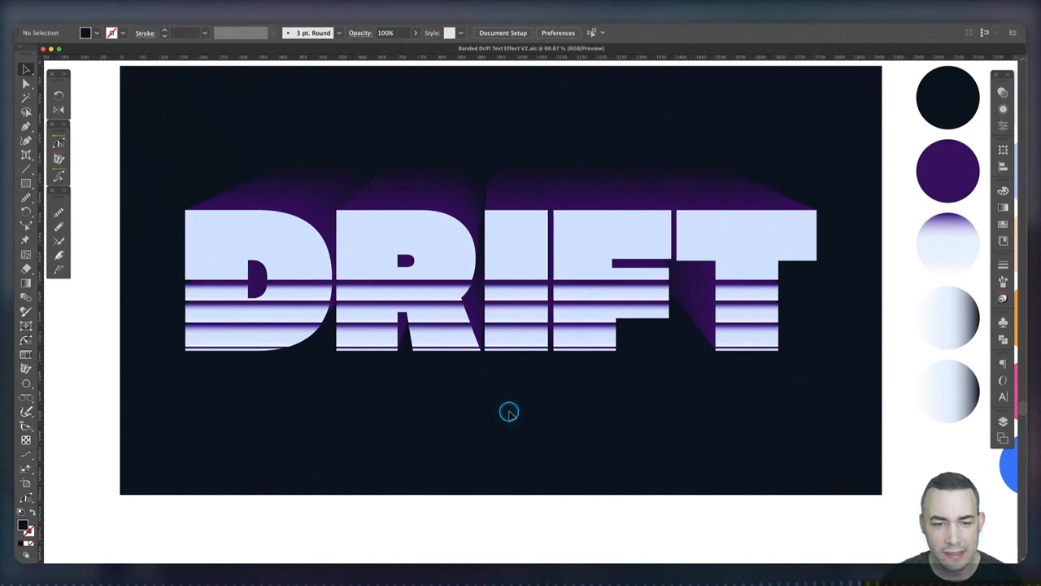
Step: Draw a rectangle about 1637 by 425 px over the whole DRIFT lettering and centre it on the artboard
scroll(496, 408, up, 10)
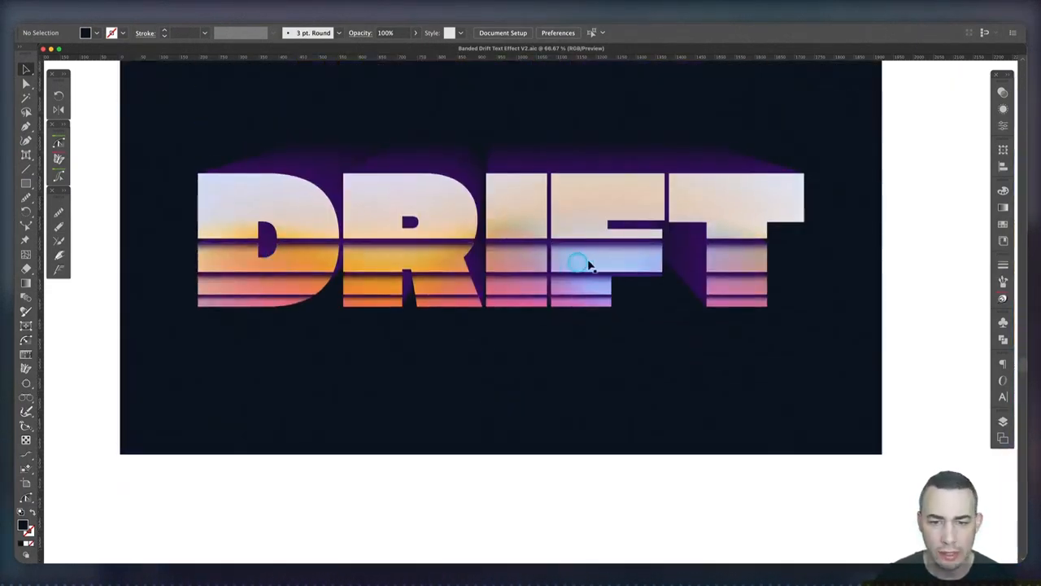
scroll(604, 388, down, 10)
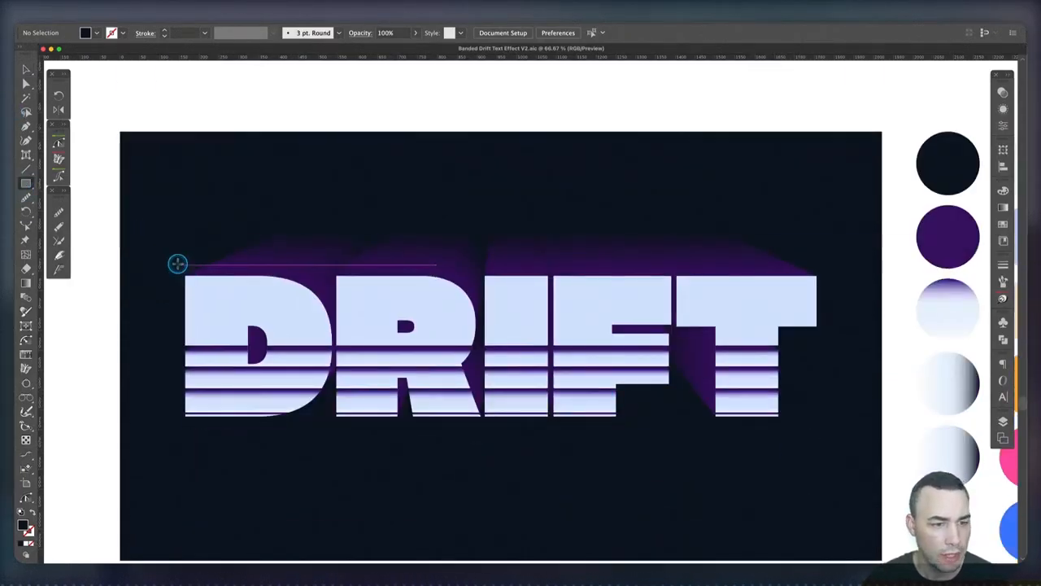
drag(177, 265, 823, 432)
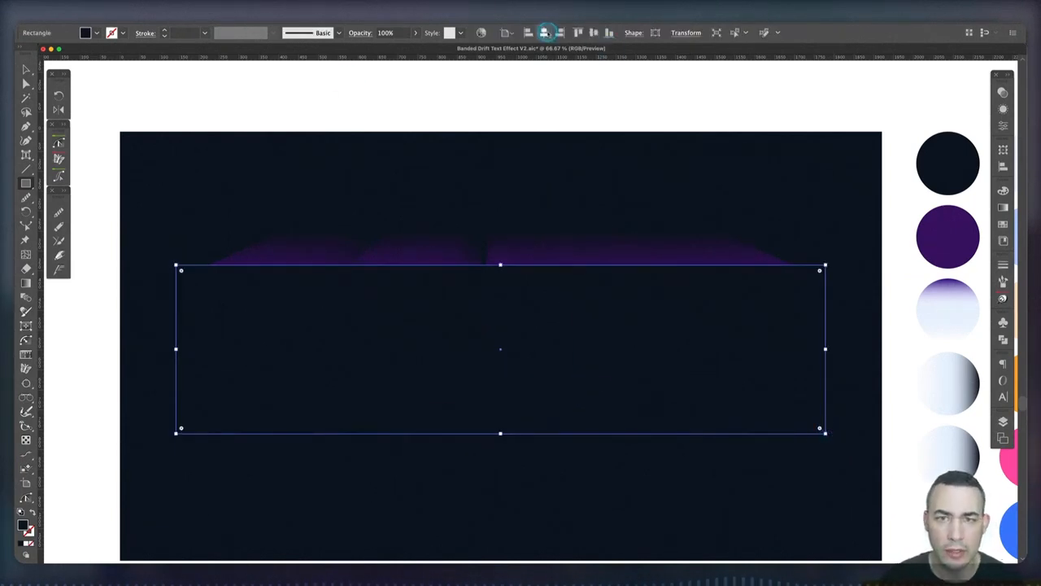
click(593, 32)
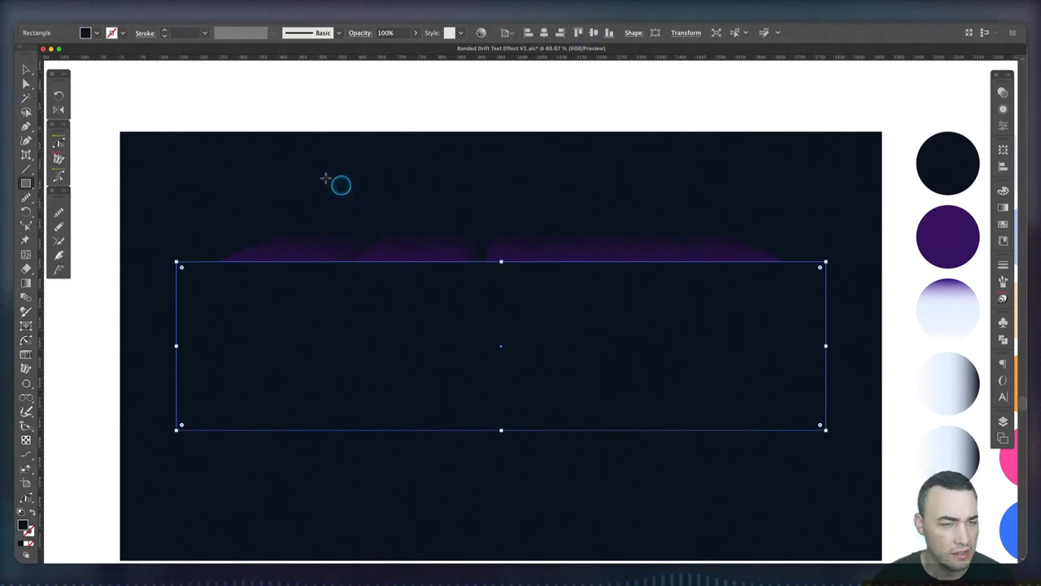
Step: Convert the rectangle into a gradient mesh with 3 rows, 3 columns and Flat appearance
click(112, 16)
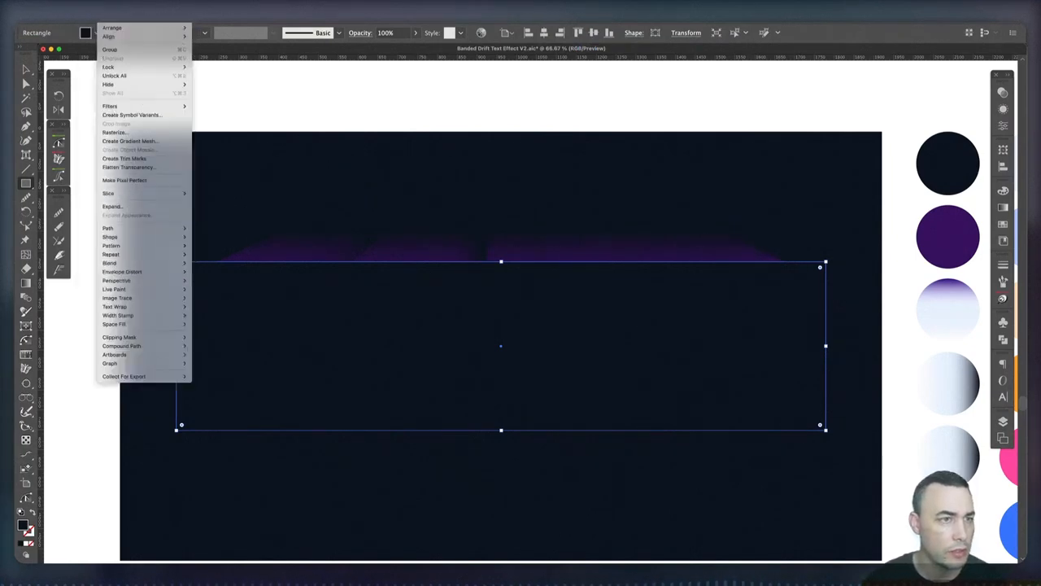
click(130, 140)
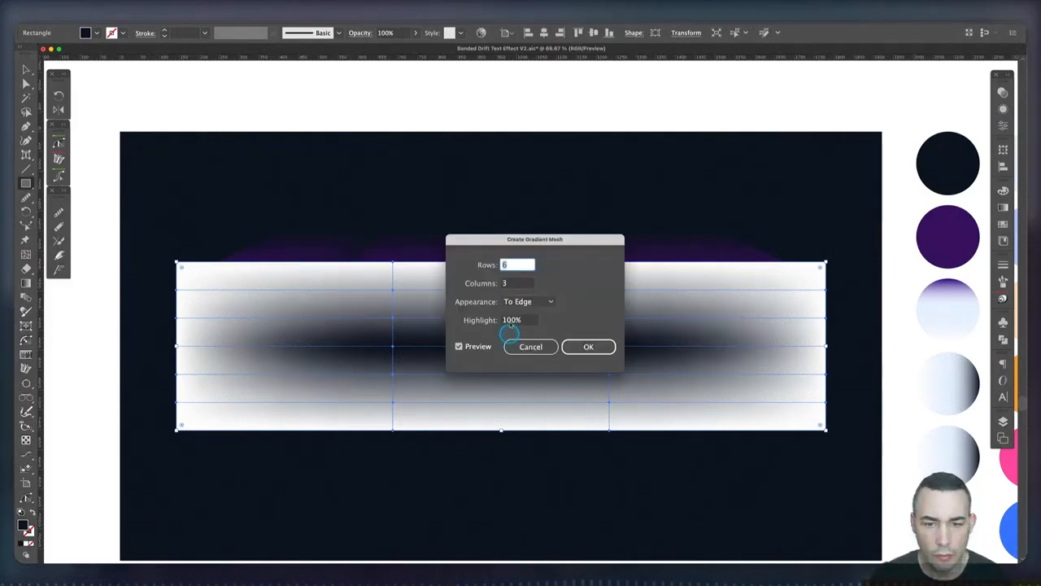
click(514, 303)
click(518, 314)
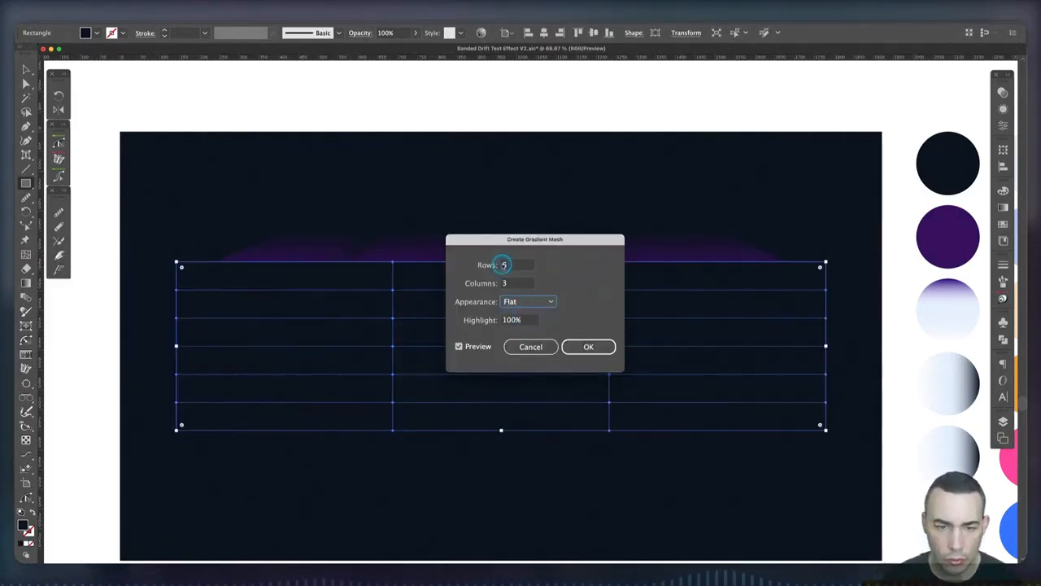
click(510, 267)
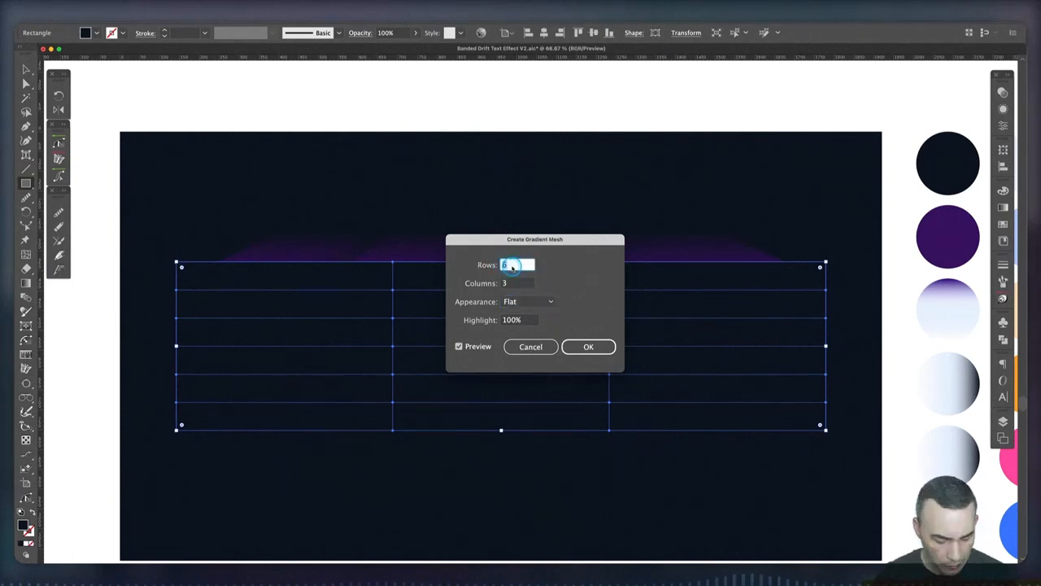
text(3)
click(600, 348)
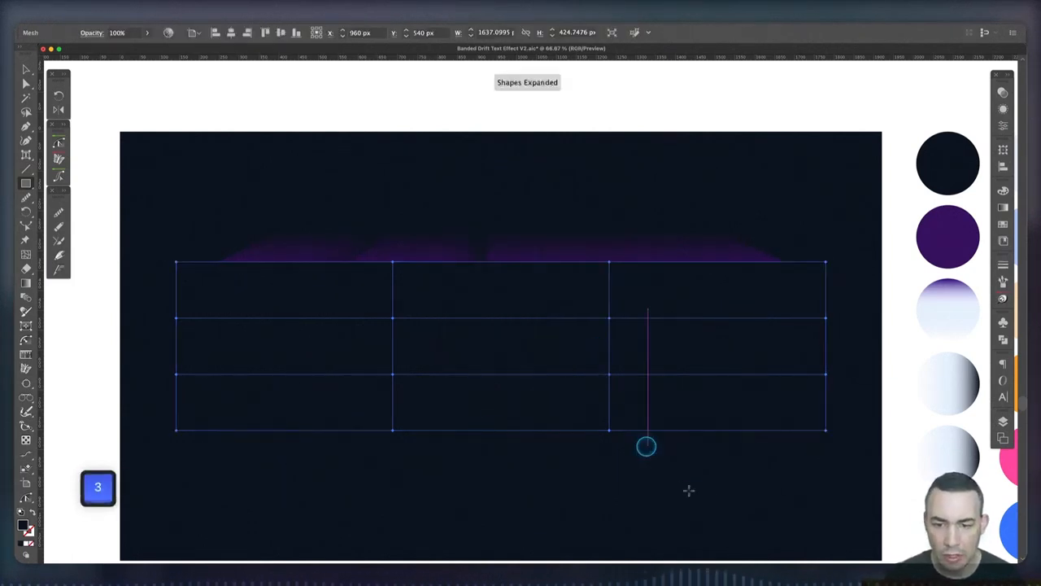
Step: Colour the mesh's top-left corner point white, sampled from the empty area outside the artboard
key(a)
click(177, 263)
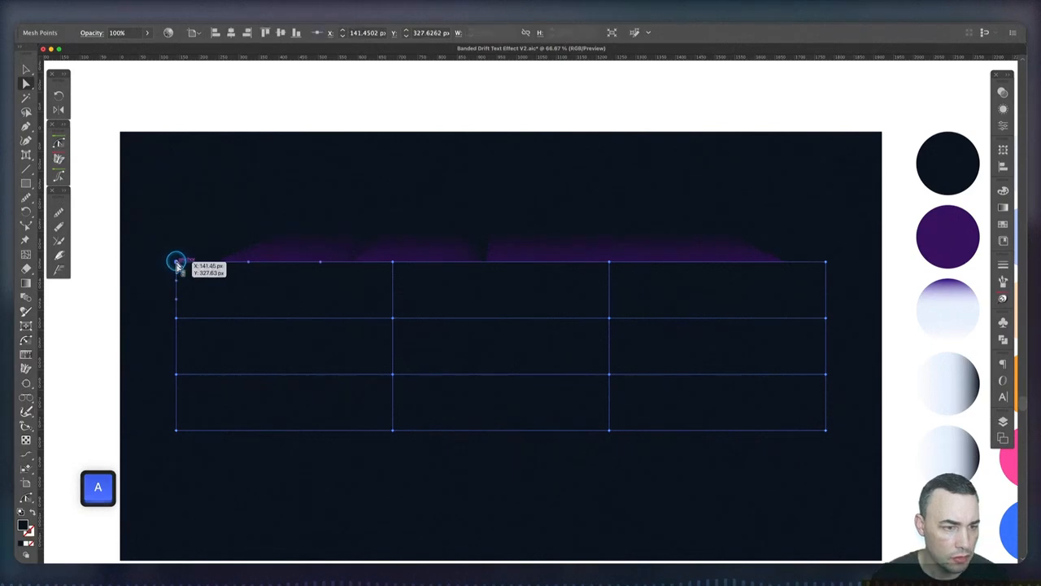
key(i)
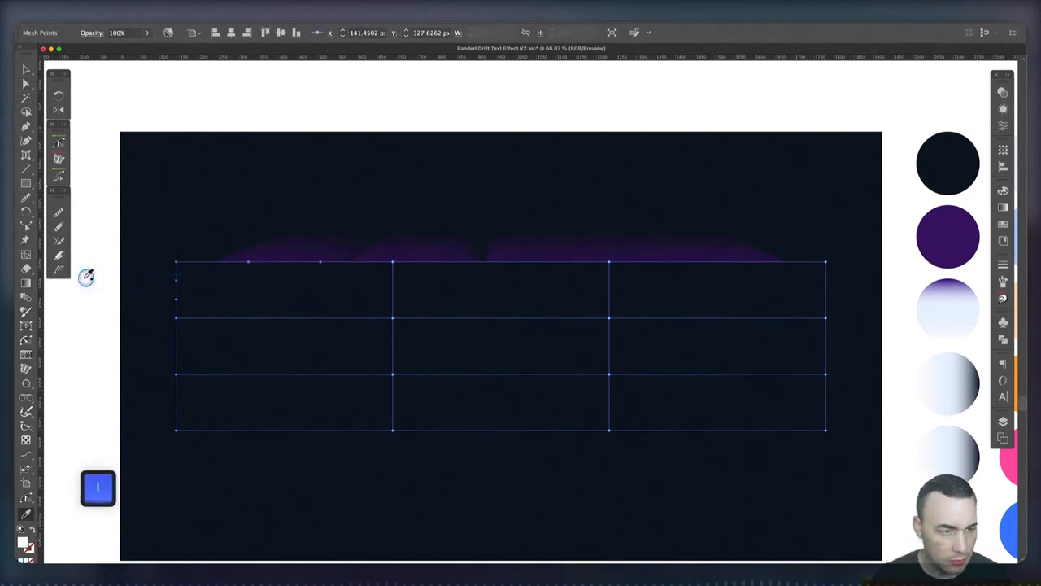
click(86, 276)
Step: Colour the other three points along the mesh's top edge with the palest blue swatch
key(a)
click(393, 262)
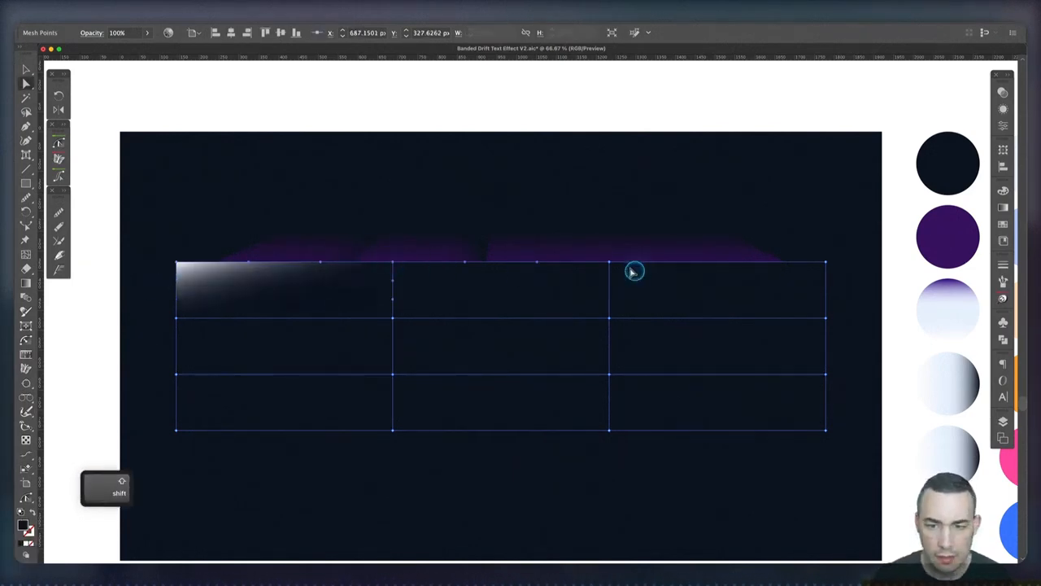
shift+click(757, 267)
shift+click(826, 263)
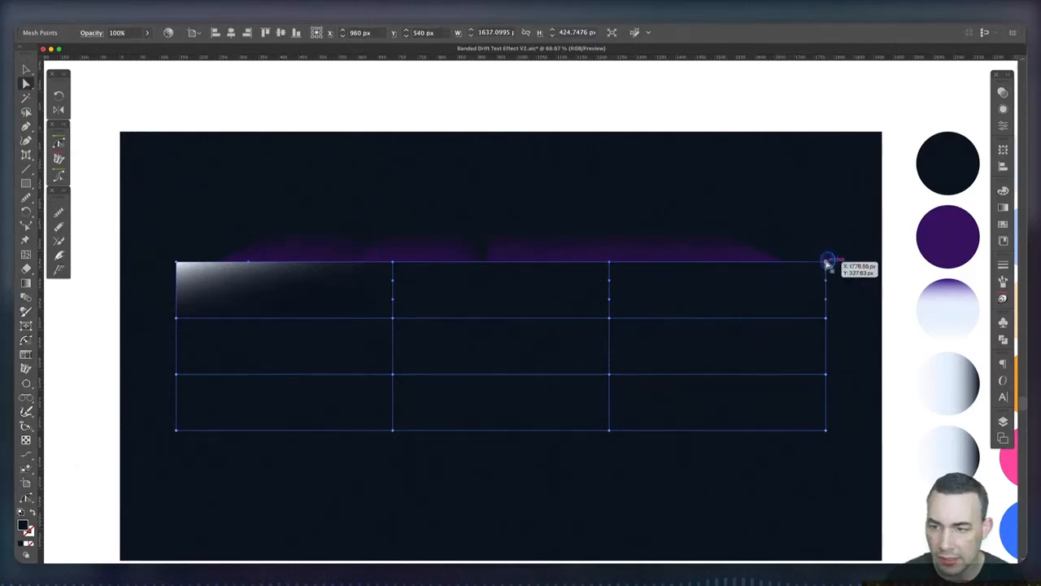
key(i)
scroll(865, 348, right, 5)
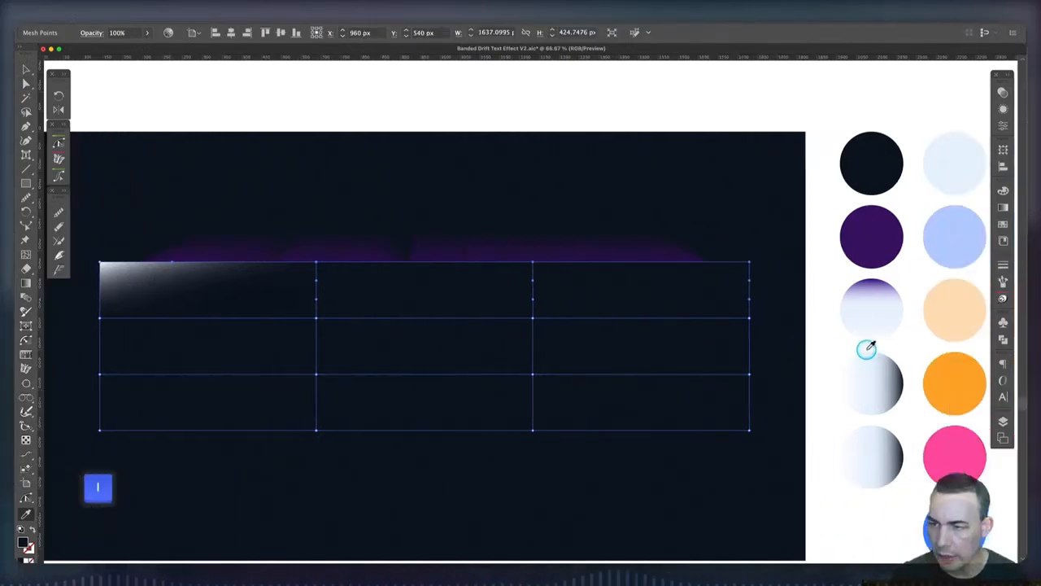
click(910, 165)
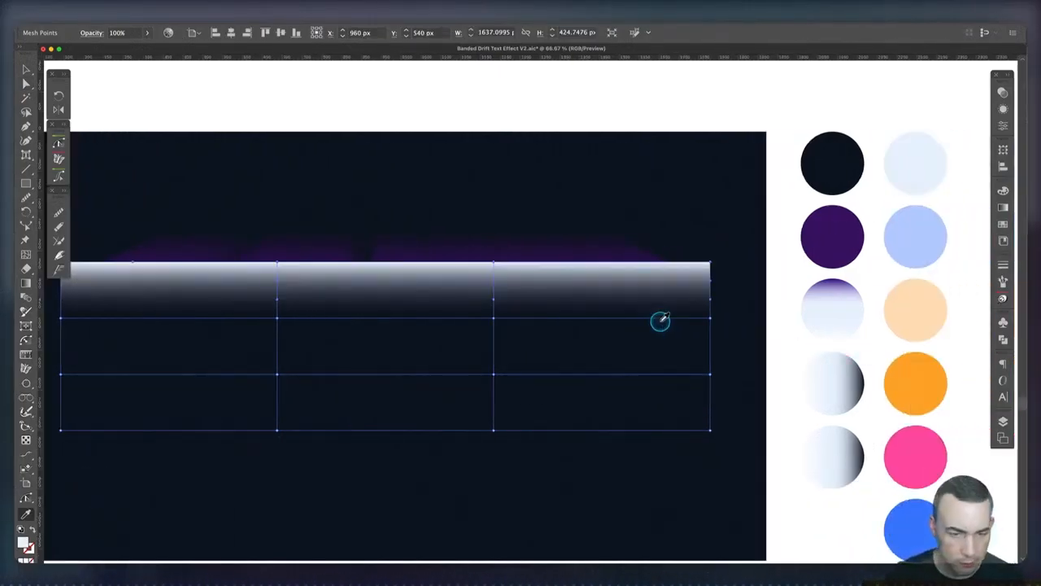
Step: Colour the first two points from the left in the mesh's second row with the peach swatch
scroll(660, 321, left, 5)
key(a)
click(189, 320)
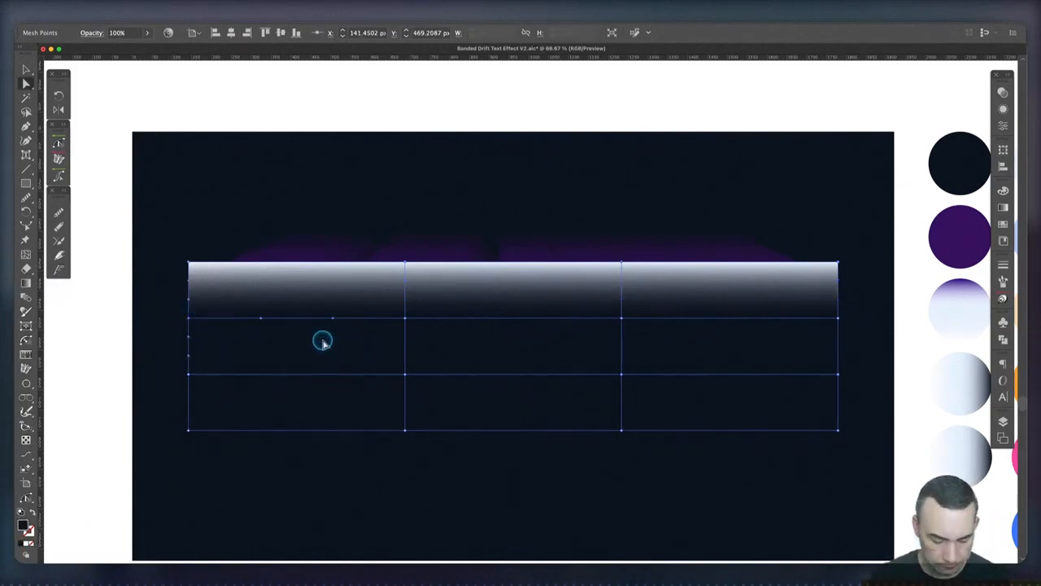
key(v)
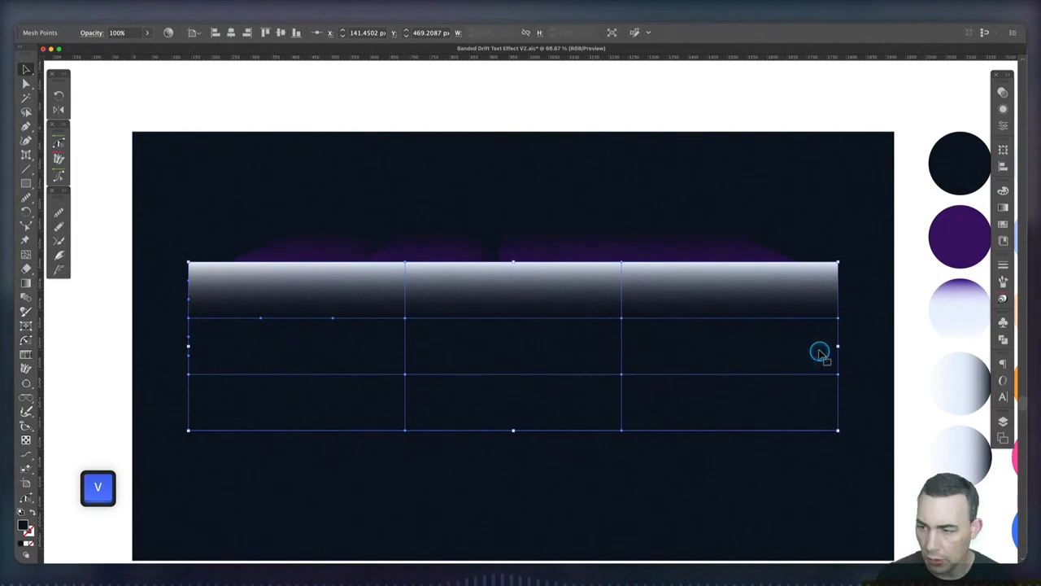
scroll(818, 350, right, 4)
key(a)
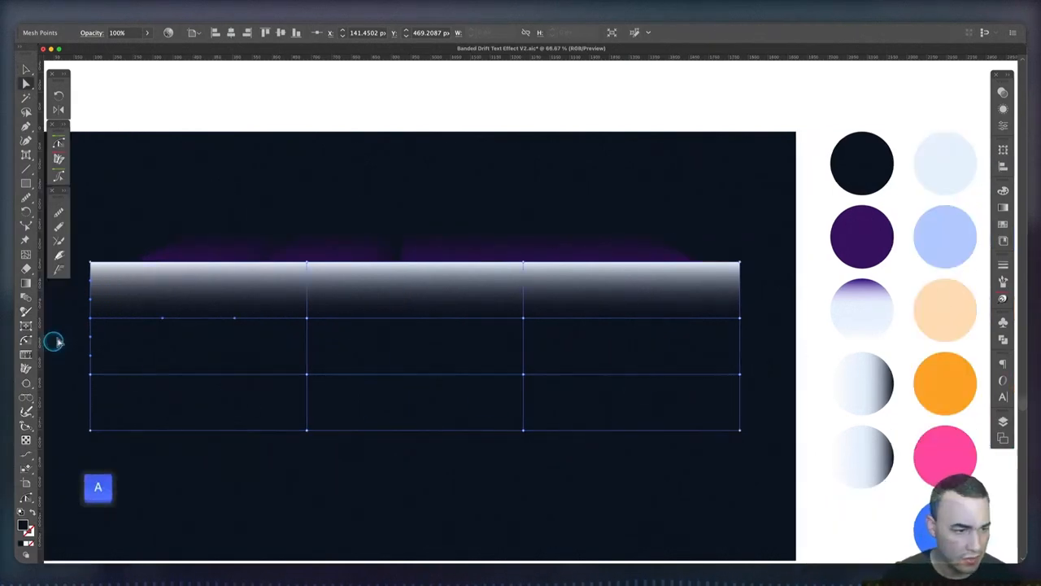
click(90, 318)
key(i)
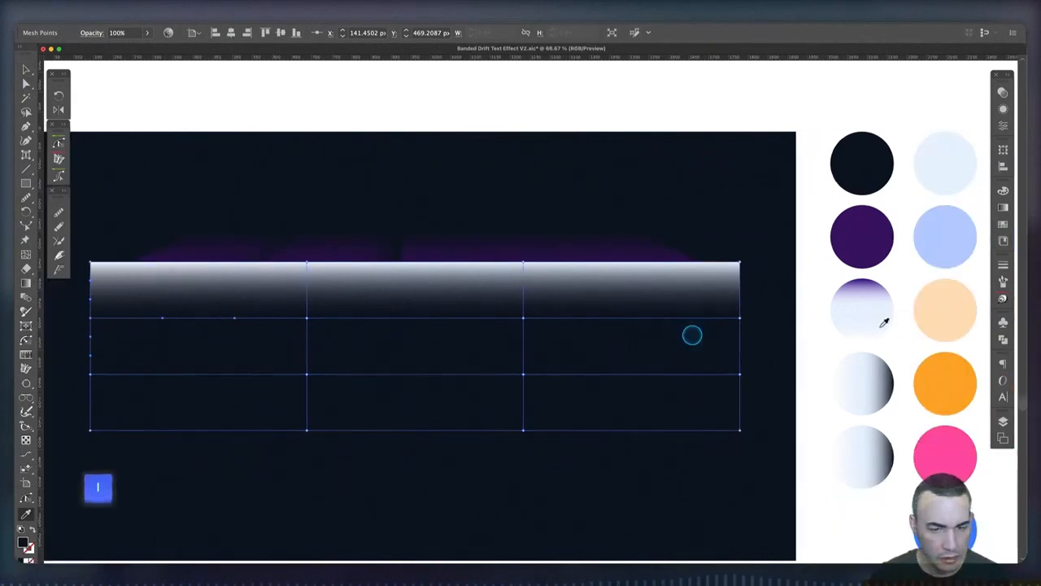
click(948, 309)
key(a)
click(306, 318)
key(i)
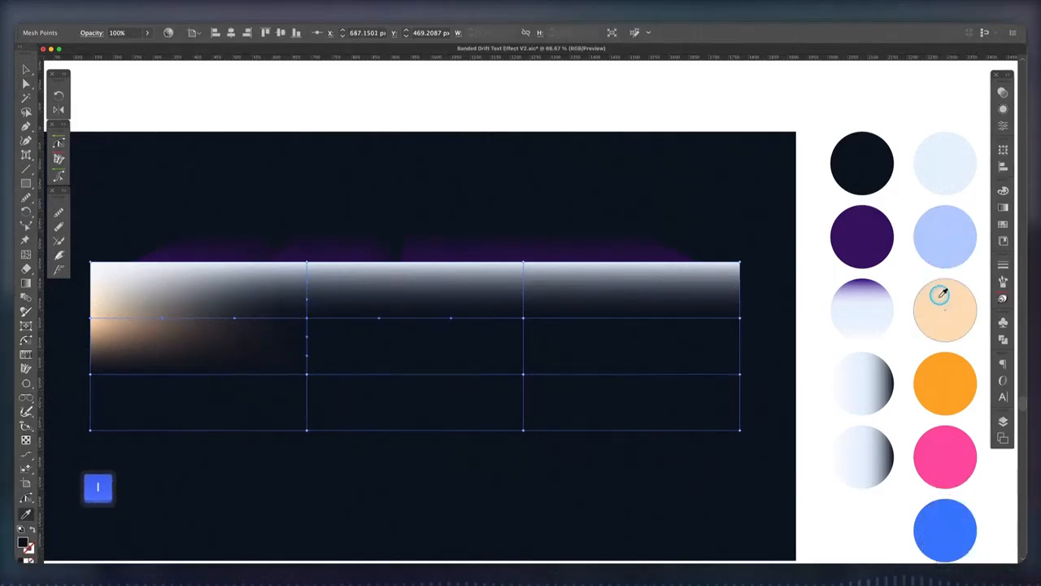
click(942, 296)
Step: Colour the second row's third mesh point with the periwinkle swatch and its right-edge point with the peach swatch
key(a)
click(523, 318)
key(i)
click(957, 237)
key(a)
click(739, 318)
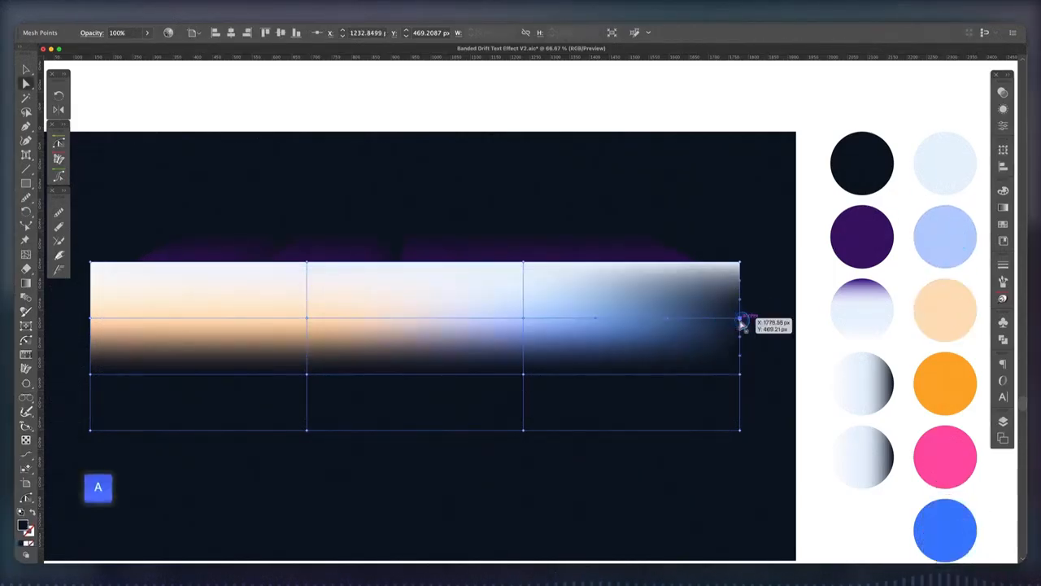
key(i)
click(952, 295)
Step: Colour the first two points from the left in the mesh's third row with the orange swatch
key(a)
click(90, 375)
key(i)
click(951, 386)
key(a)
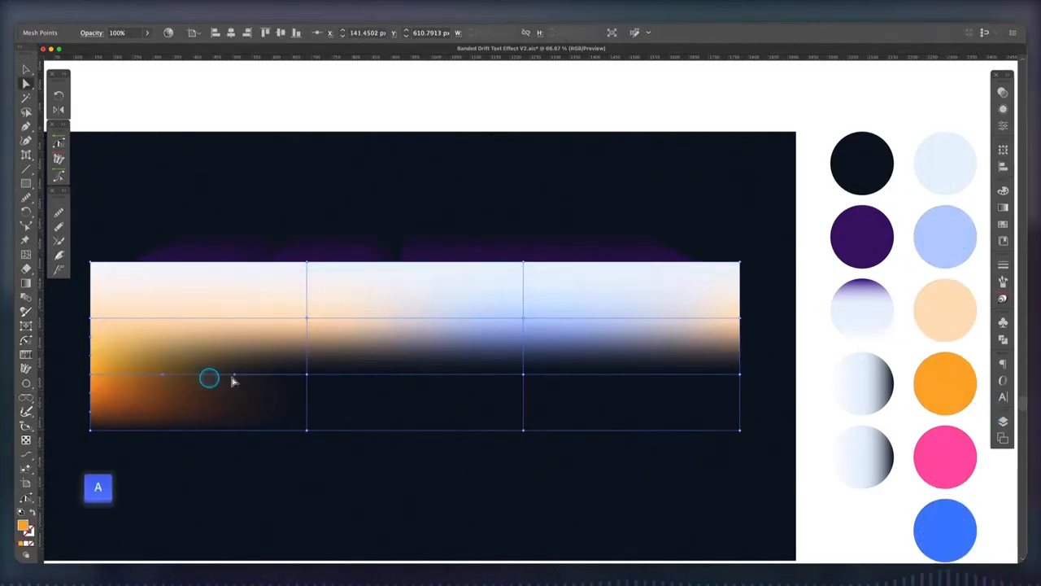
click(306, 374)
key(i)
click(941, 379)
Step: Colour the third row's third mesh point with the bright blue swatch and its right-edge point with the peach swatch
key(a)
click(523, 374)
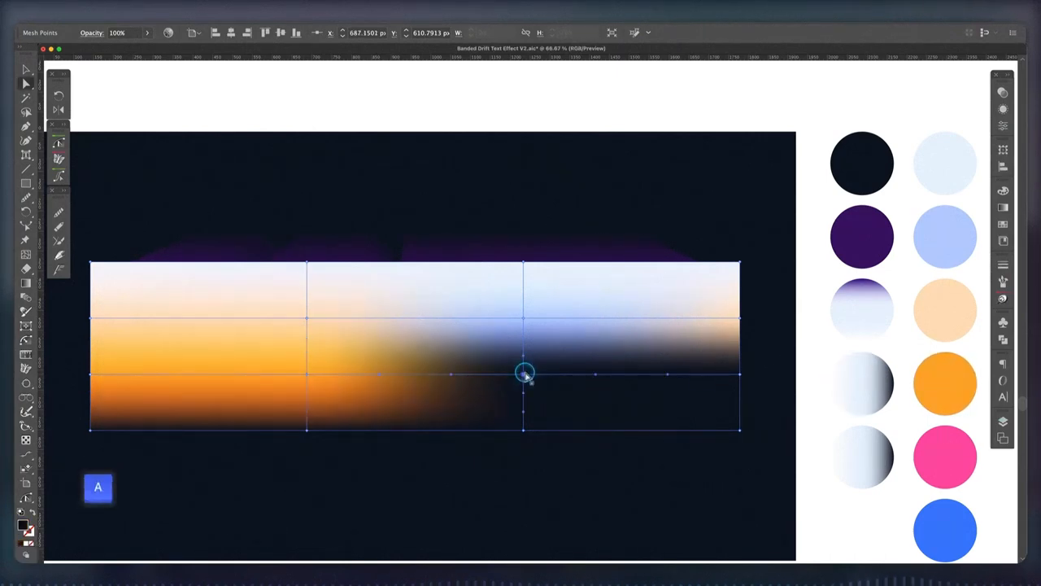
key(i)
click(943, 525)
key(a)
click(739, 375)
key(i)
click(913, 312)
Step: Colour the first two points from the left along the mesh's bottom edge with the pink swatch
click(90, 430)
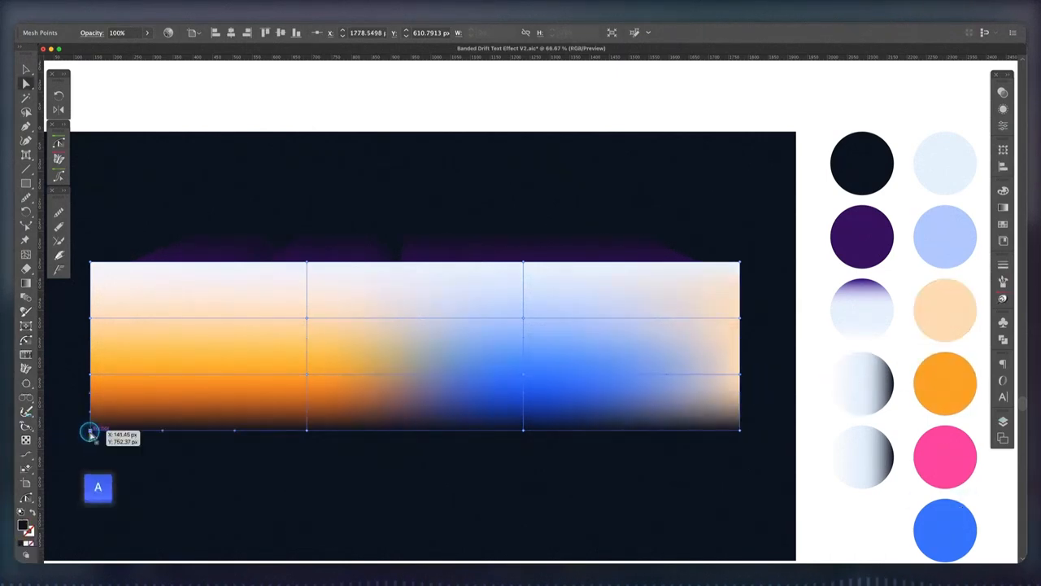
key(i)
click(921, 443)
key(a)
click(307, 431)
key(i)
click(927, 449)
Step: Colour the bottom edge's third mesh point with the periwinkle swatch and its right corner point with the bright blue swatch
key(a)
click(523, 430)
key(i)
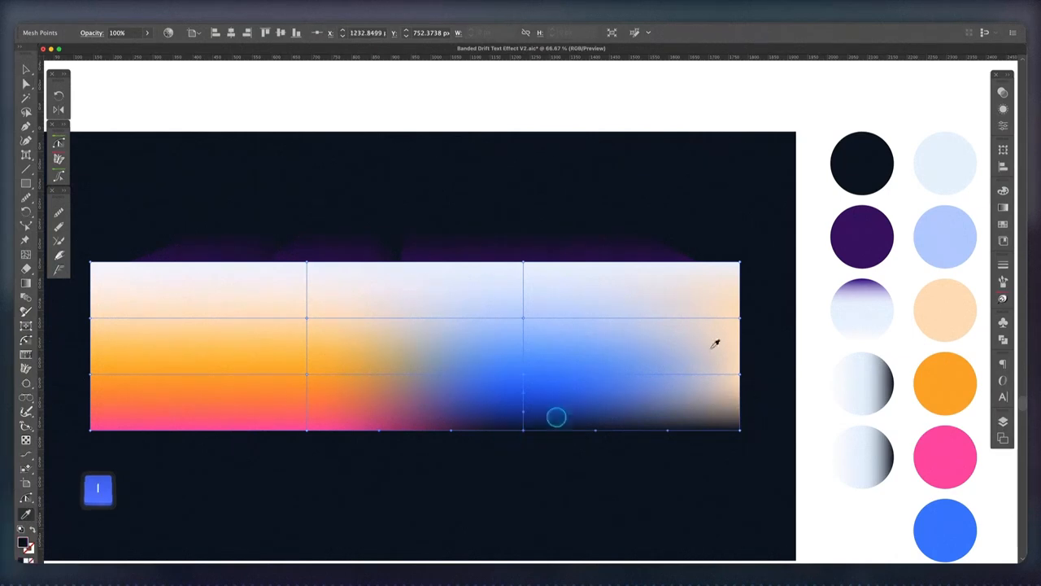
click(929, 242)
key(a)
click(740, 431)
key(i)
click(934, 520)
key(a)
click(799, 426)
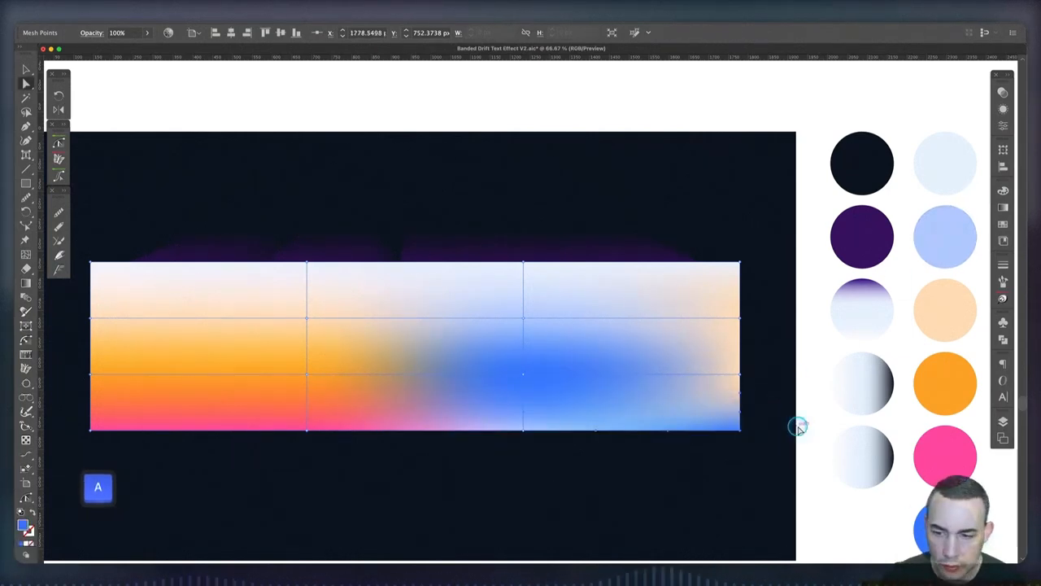
Step: Move the gradient mesh horizontally to the left until most of the DRIFT lettering is uncovered
key(v)
click(766, 421)
click(722, 411)
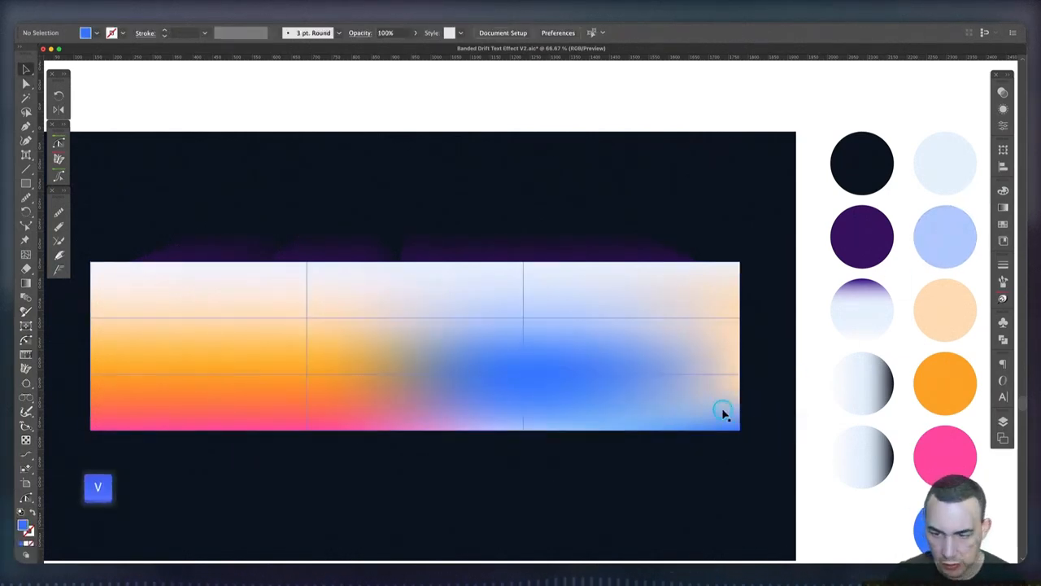
drag(722, 412, 233, 377)
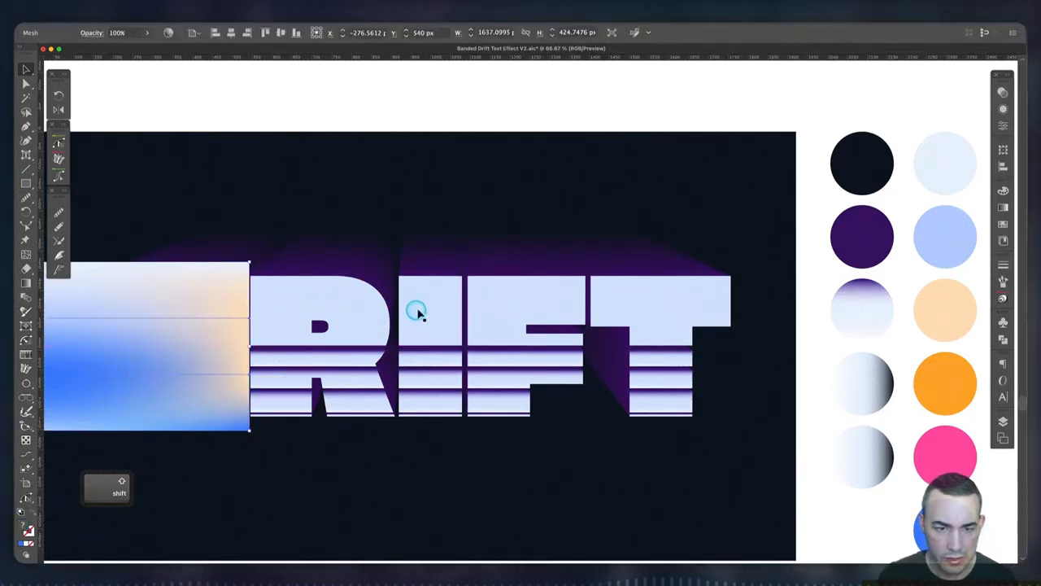
Step: Duplicate the pale blue DRIFT lettering group in front of itself and move the copy below the original lettering
click(435, 306)
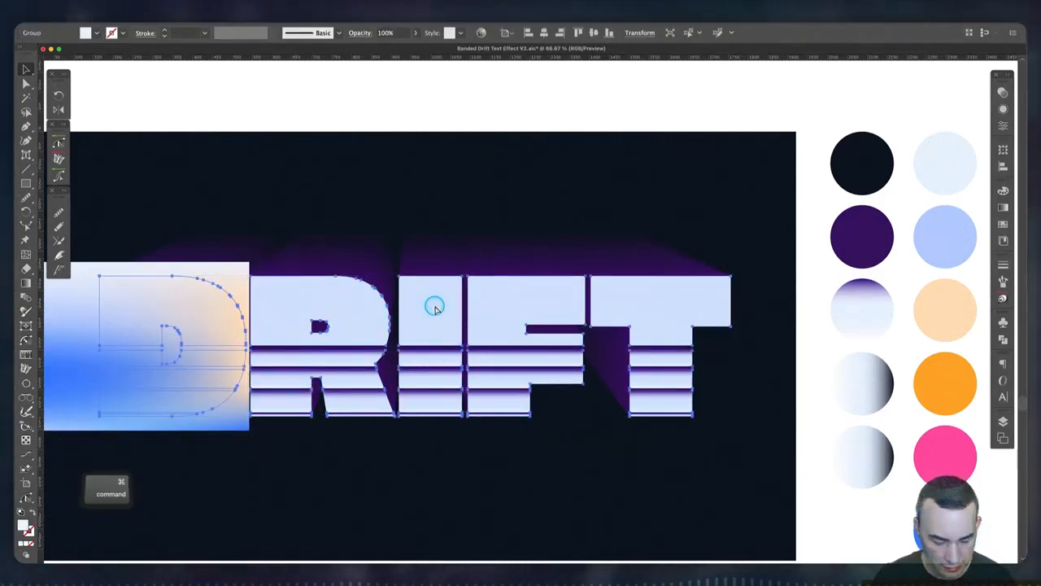
key(super+c)
key(super+f)
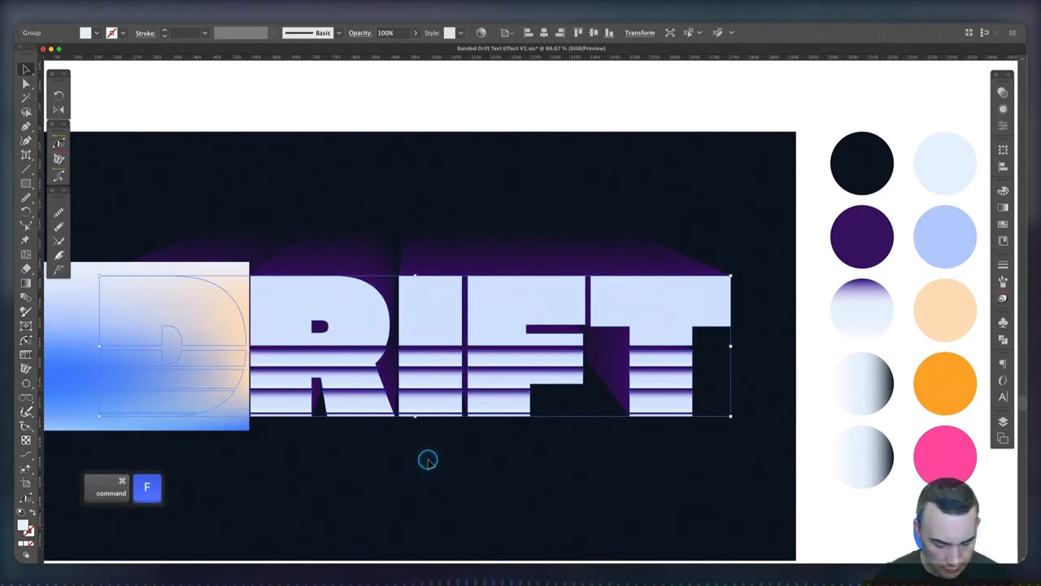
click(432, 457)
drag(437, 326, 448, 493)
scroll(432, 474, down, 3)
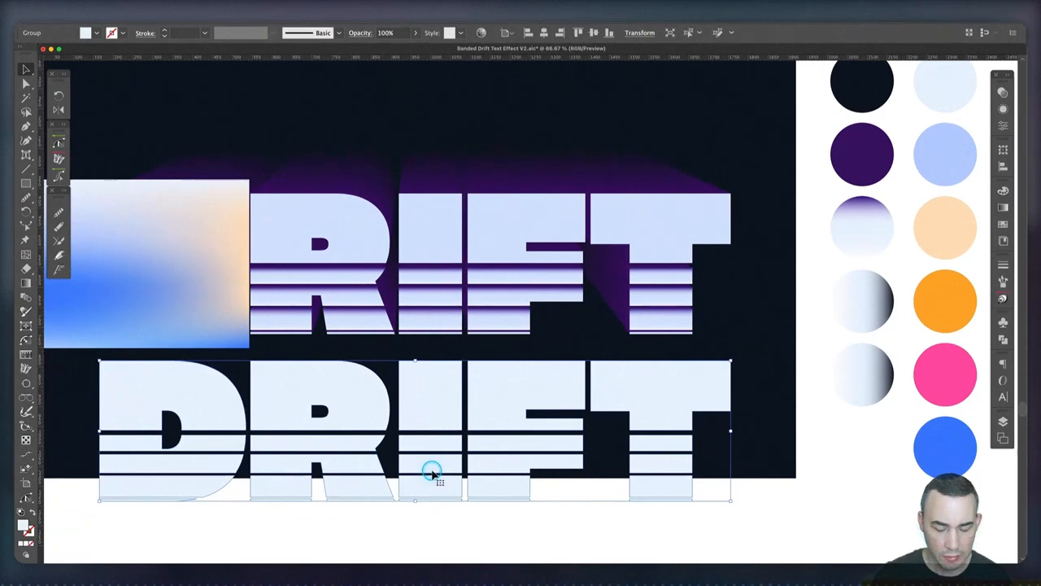
Step: Bring the lettering copy to the front of the stack and centre it on the artboard
key(super+shift+bracketright)
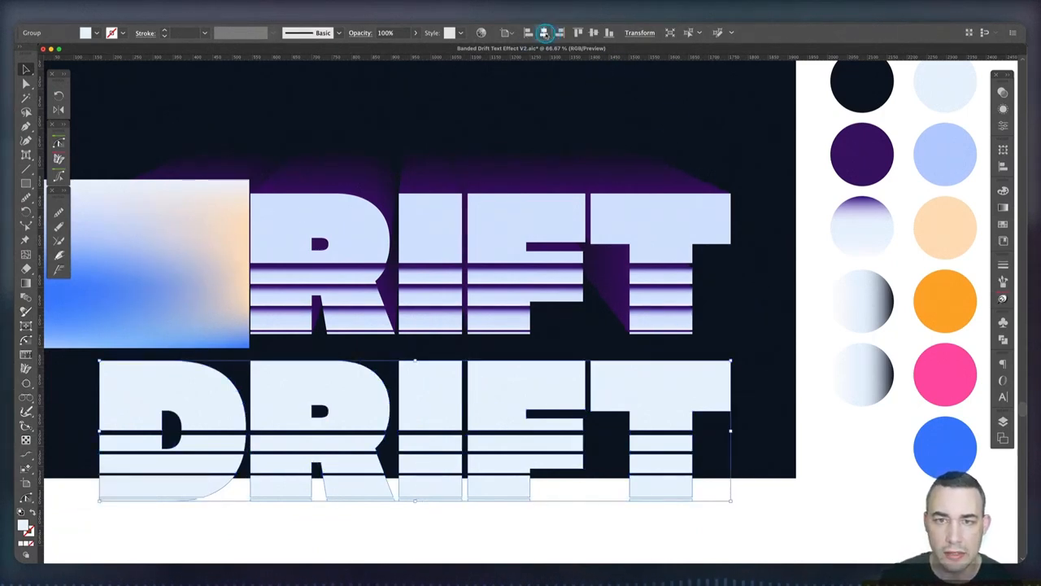
click(595, 33)
click(347, 402)
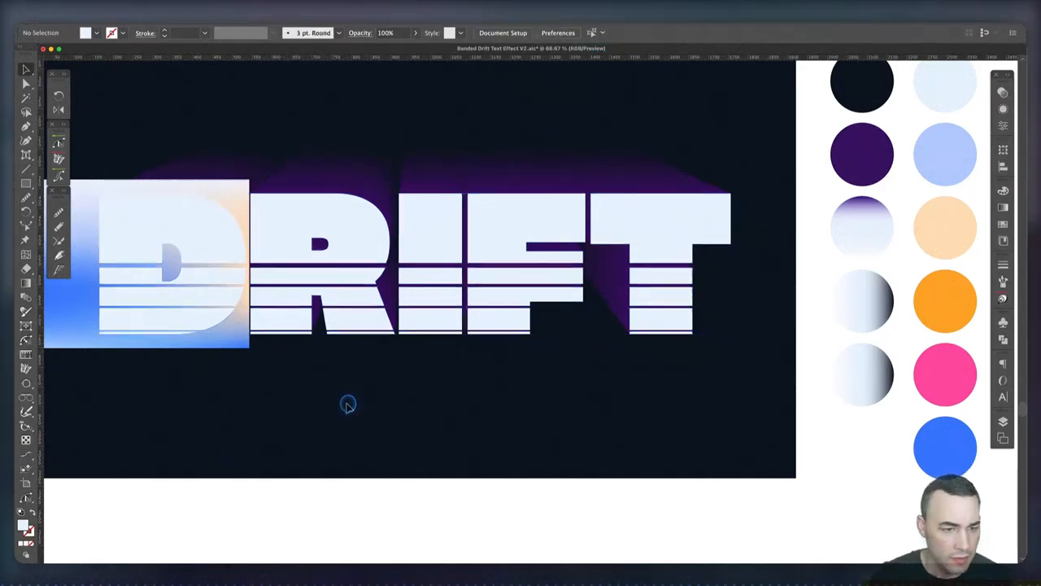
Step: Centre the gradient mesh horizontally and vertically on the artboard, behind the lettering copy
key(space)
drag(276, 395, 425, 399)
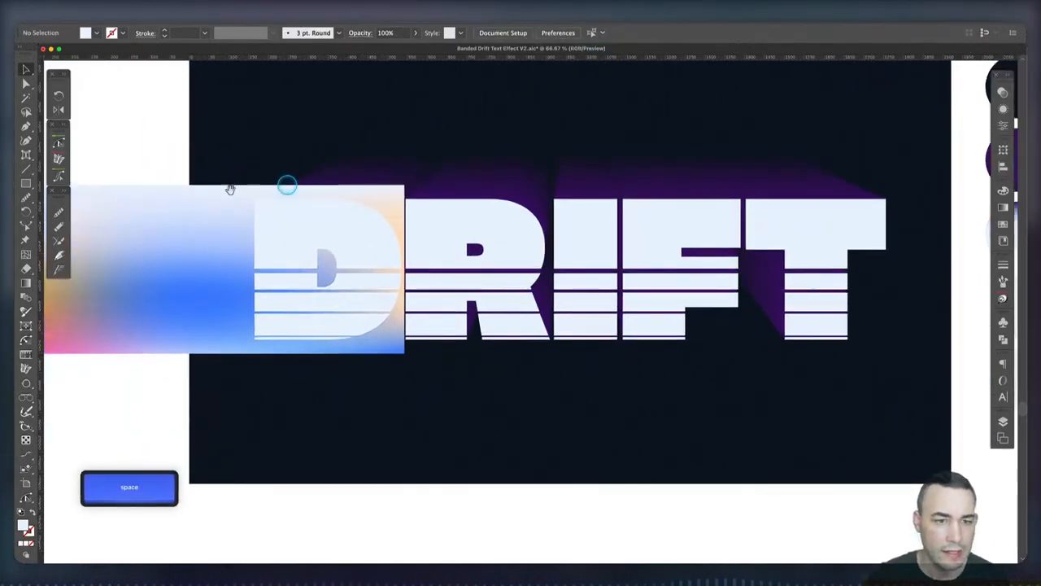
click(134, 204)
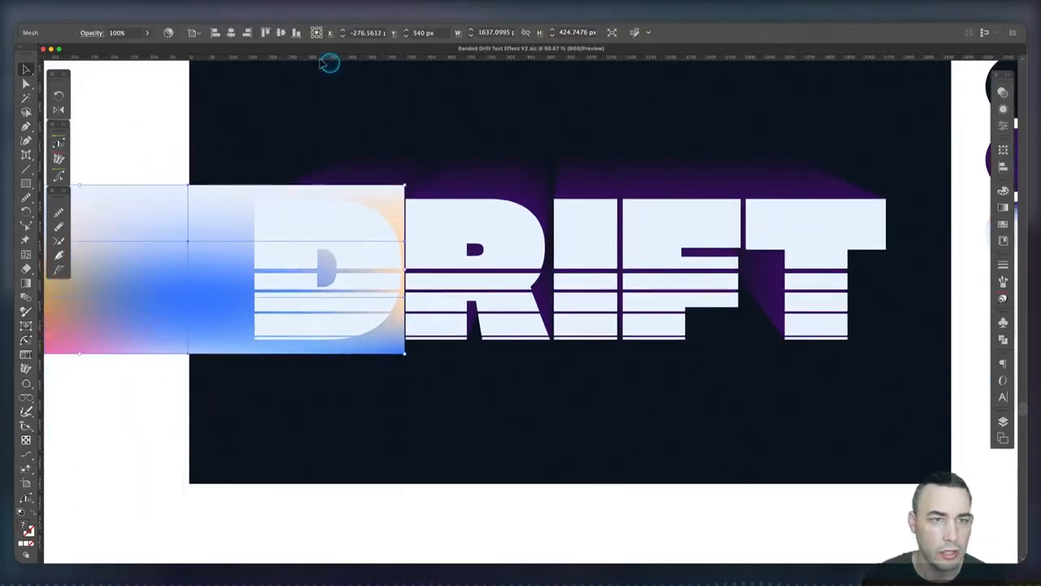
click(231, 32)
click(279, 33)
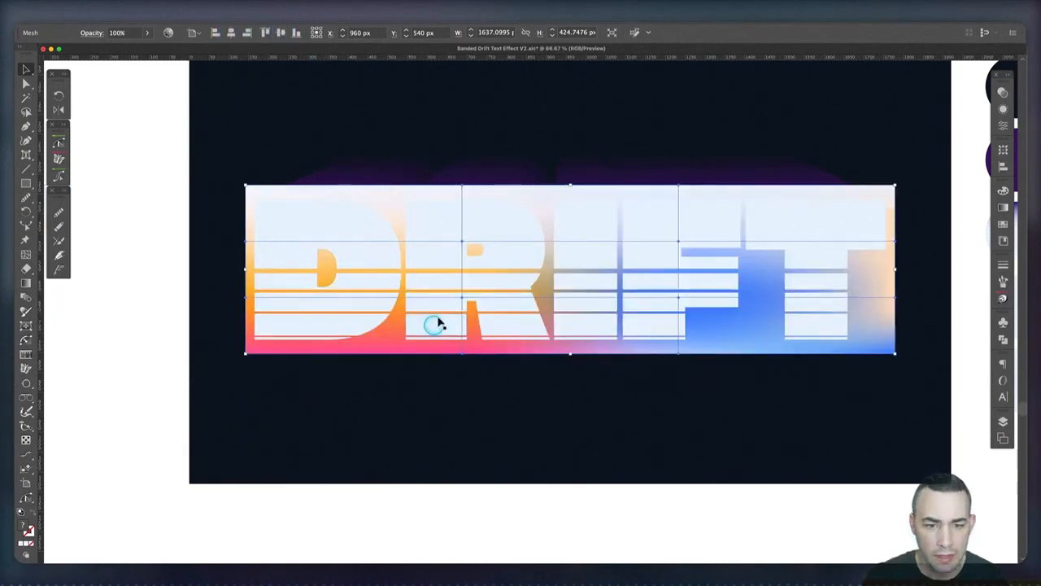
click(553, 407)
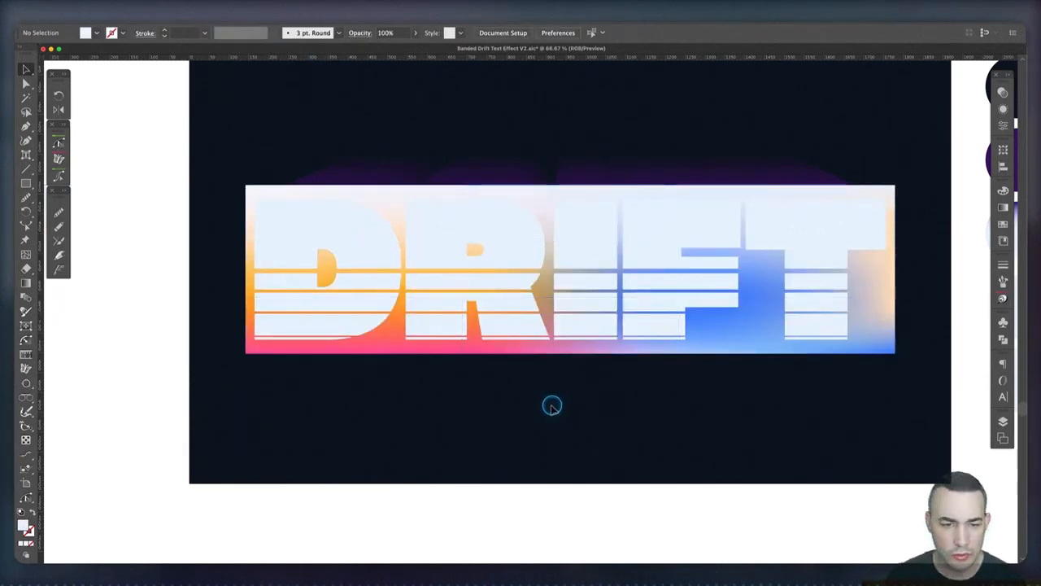
Step: Release any existing compound paths in the front lettering copy and make the whole group one compound path
click(448, 325)
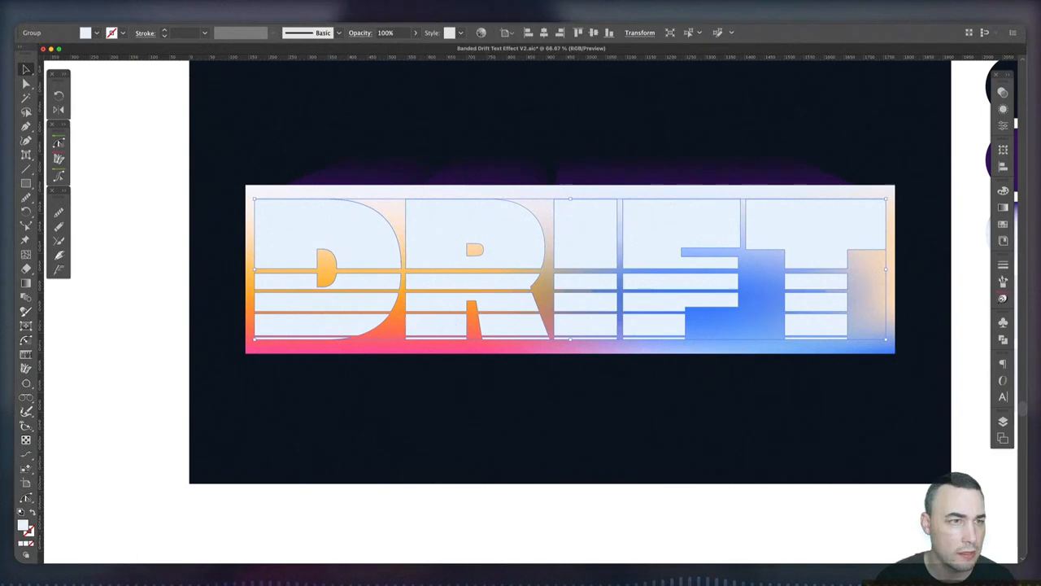
click(111, 15)
mouse_move(124, 347)
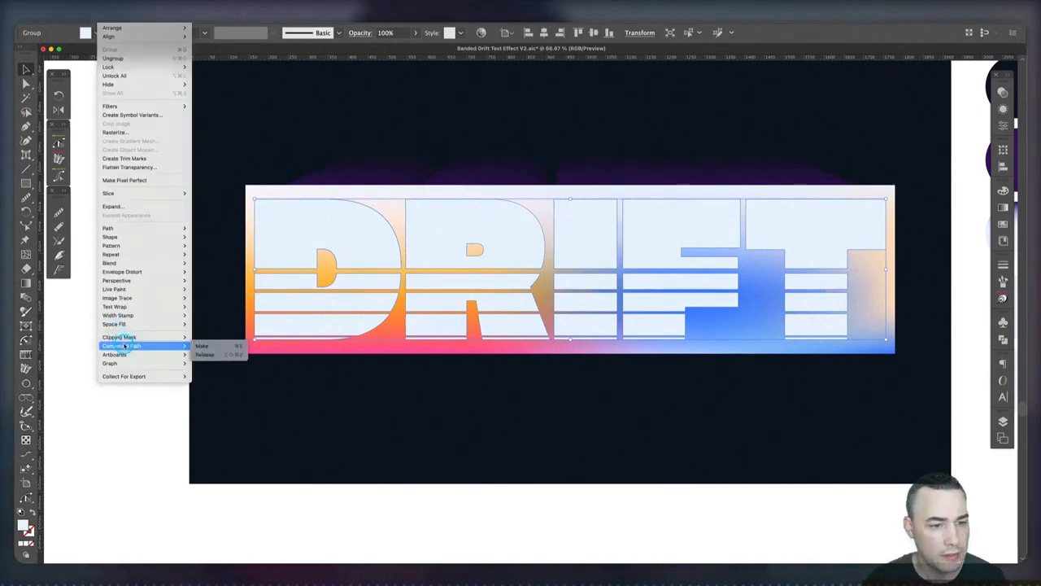
click(212, 356)
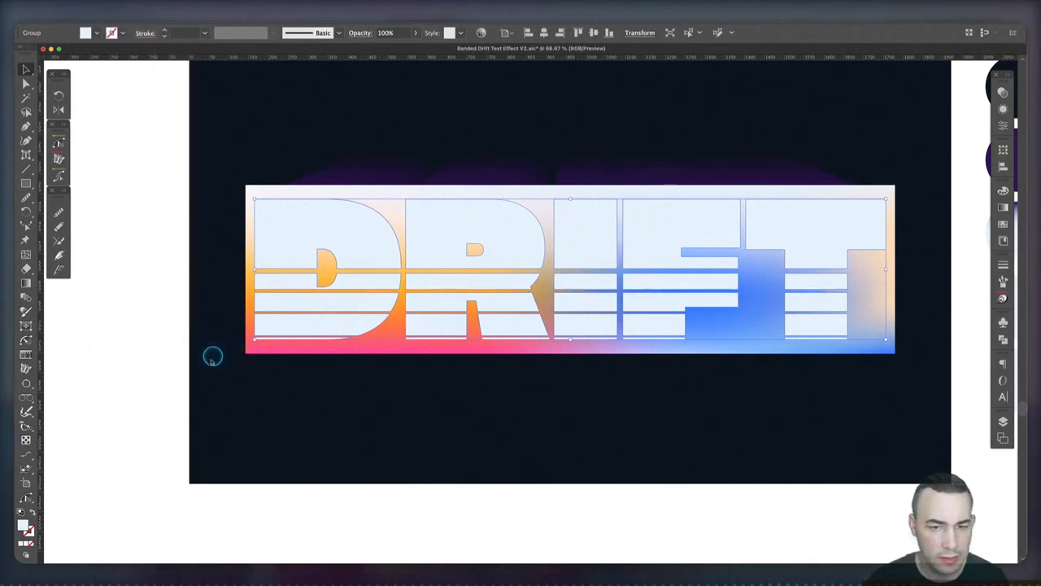
click(112, 16)
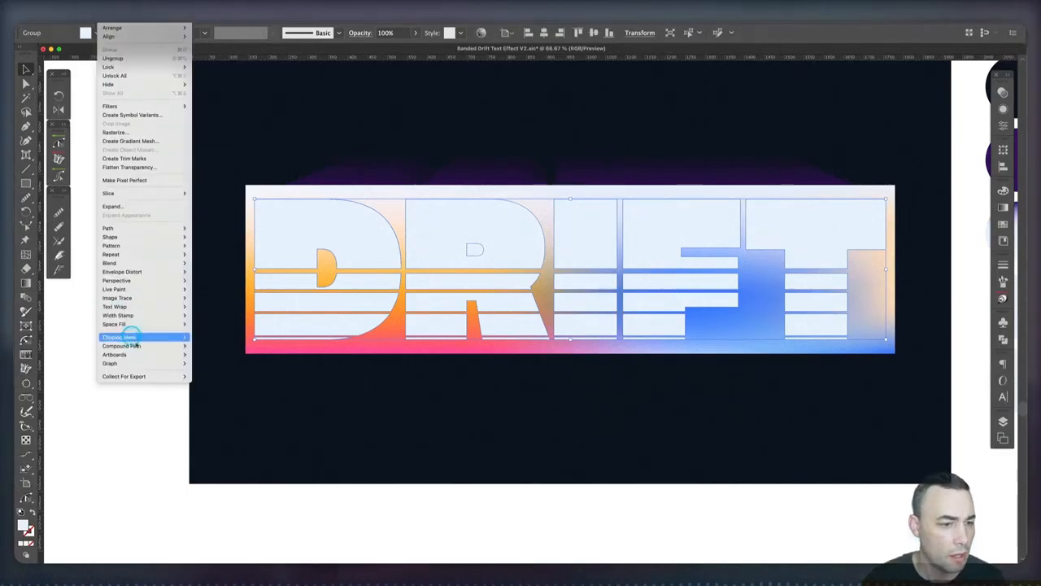
mouse_move(135, 346)
click(218, 346)
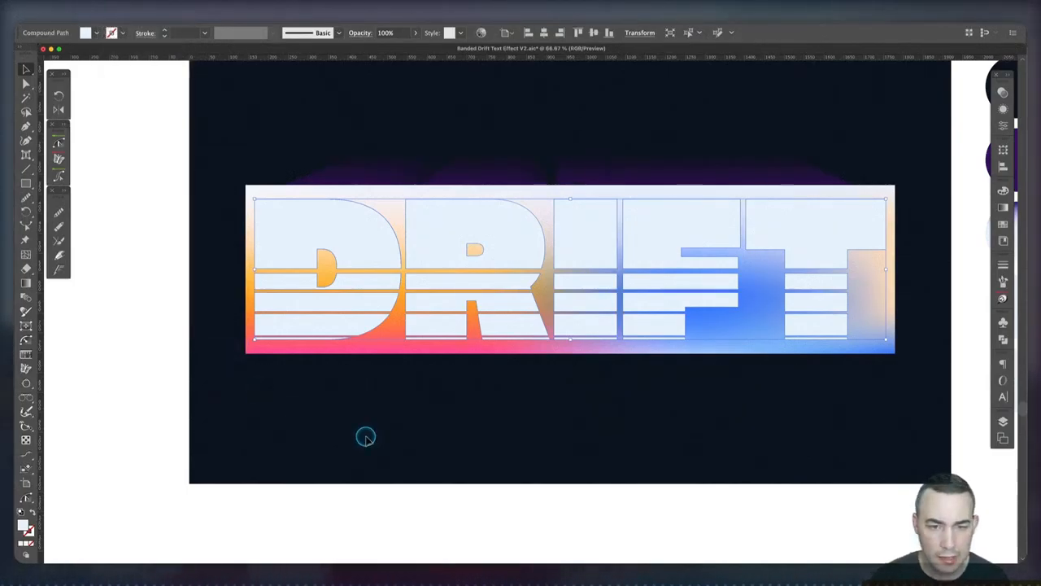
Step: Make a clipping mask from the lettering compound path and the gradient mesh, accepting the complex mask
click(346, 351)
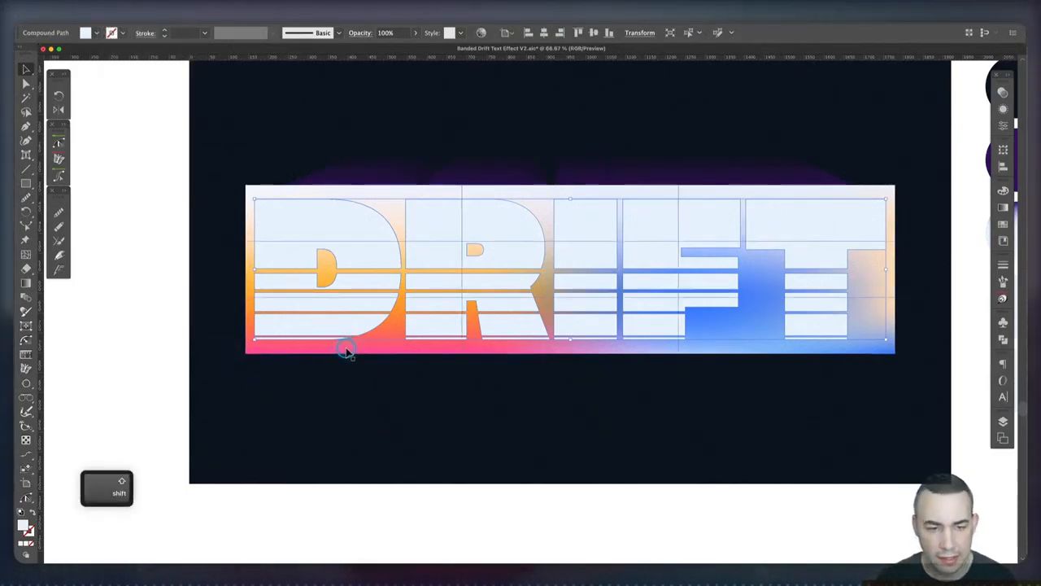
shift+click(411, 356)
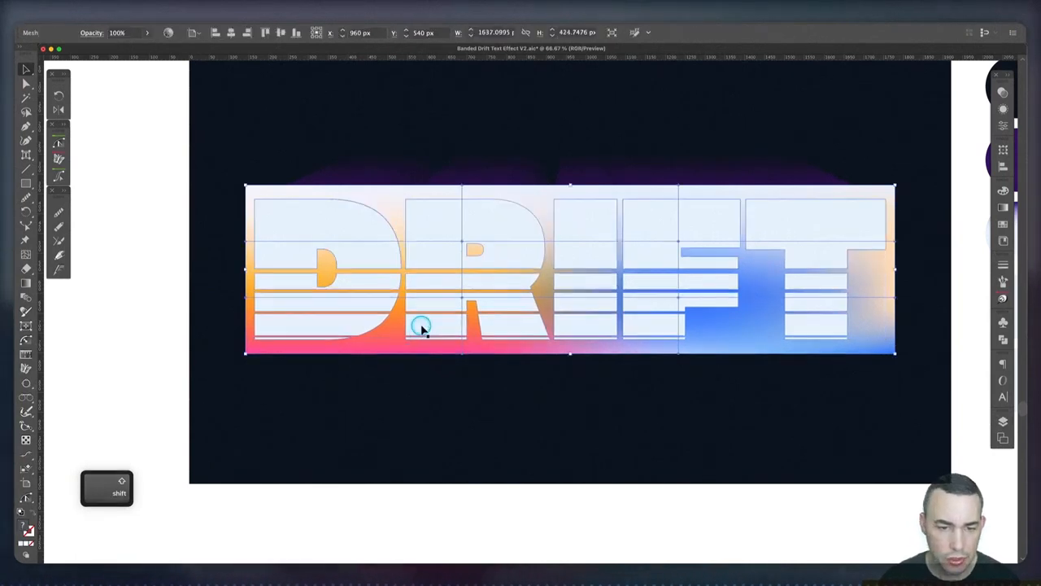
key(super+7)
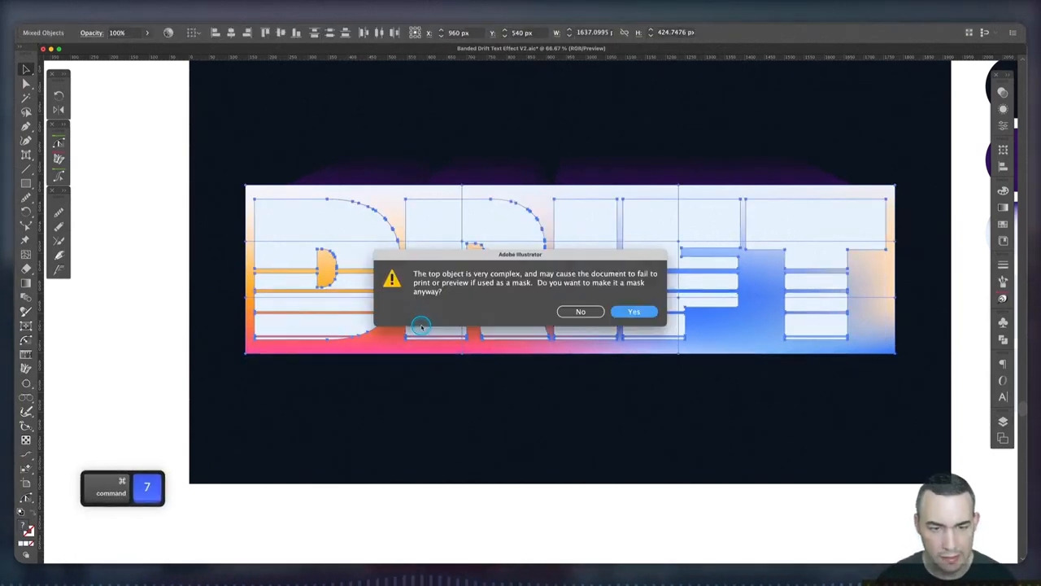
click(635, 312)
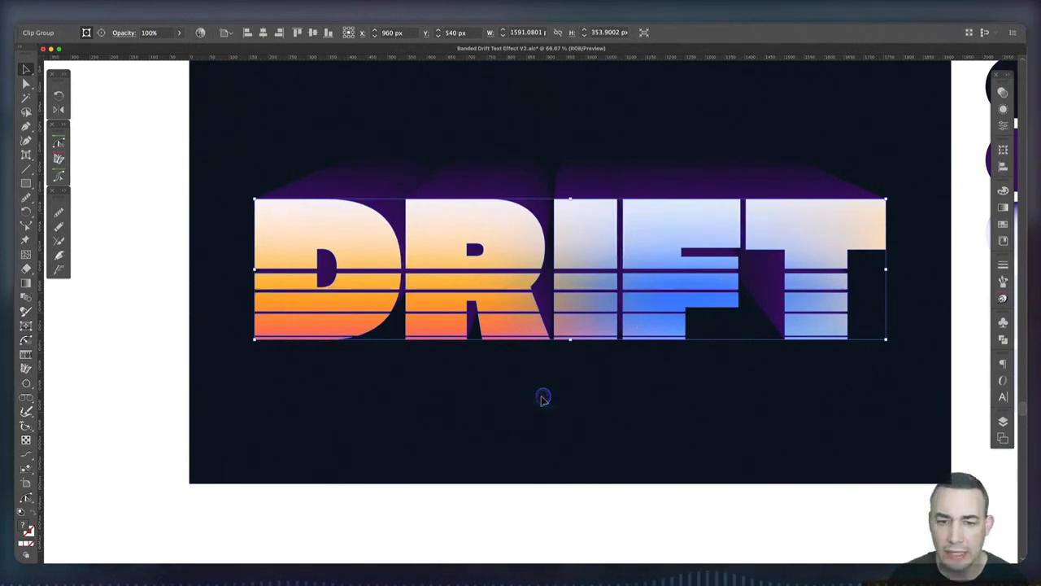
click(544, 399)
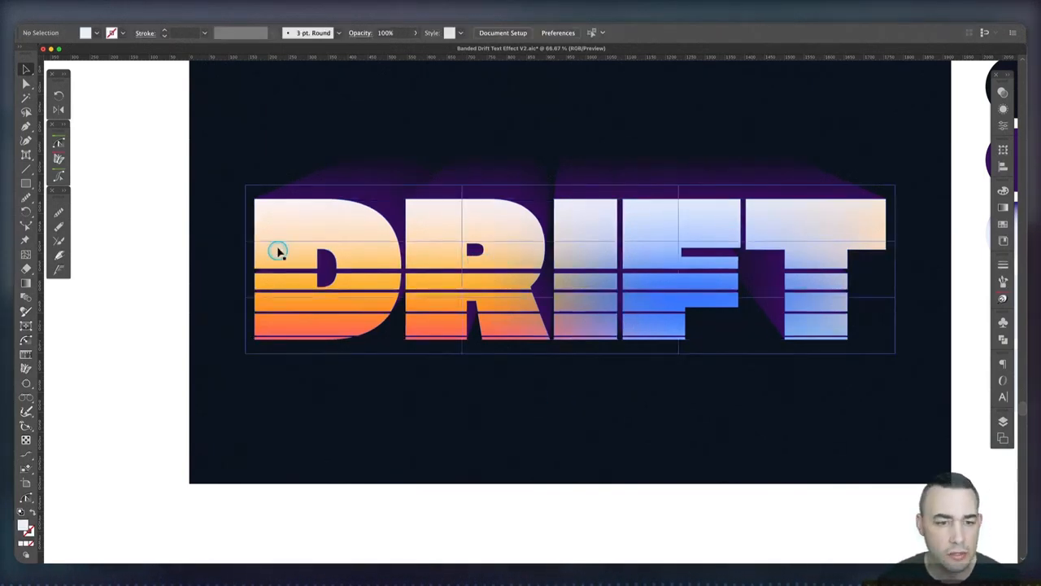
Step: Send the mesh-filled clip group backward, behind the gradient-shaded slices
click(324, 246)
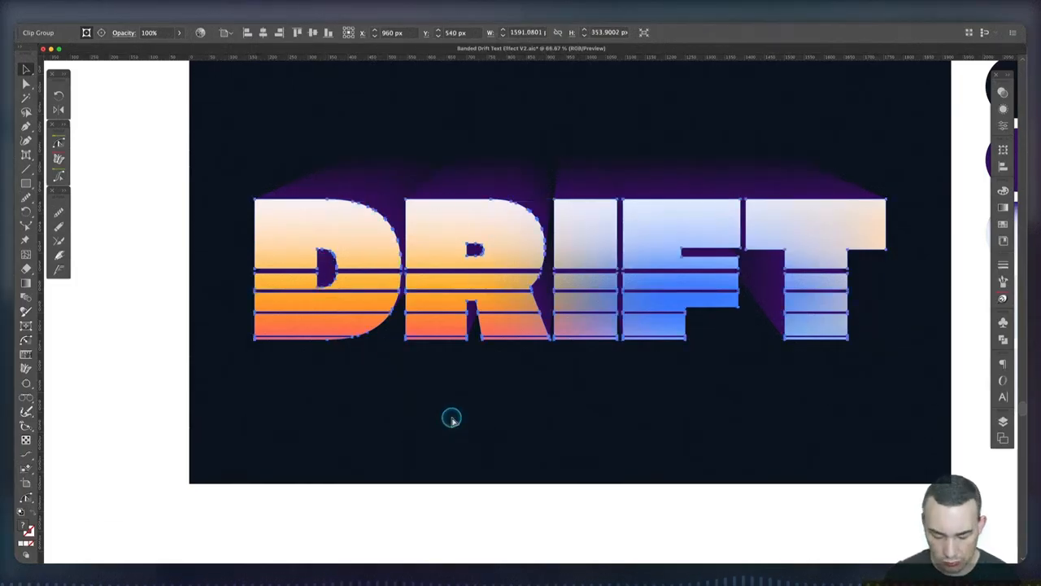
key(super+bracketleft)
click(449, 420)
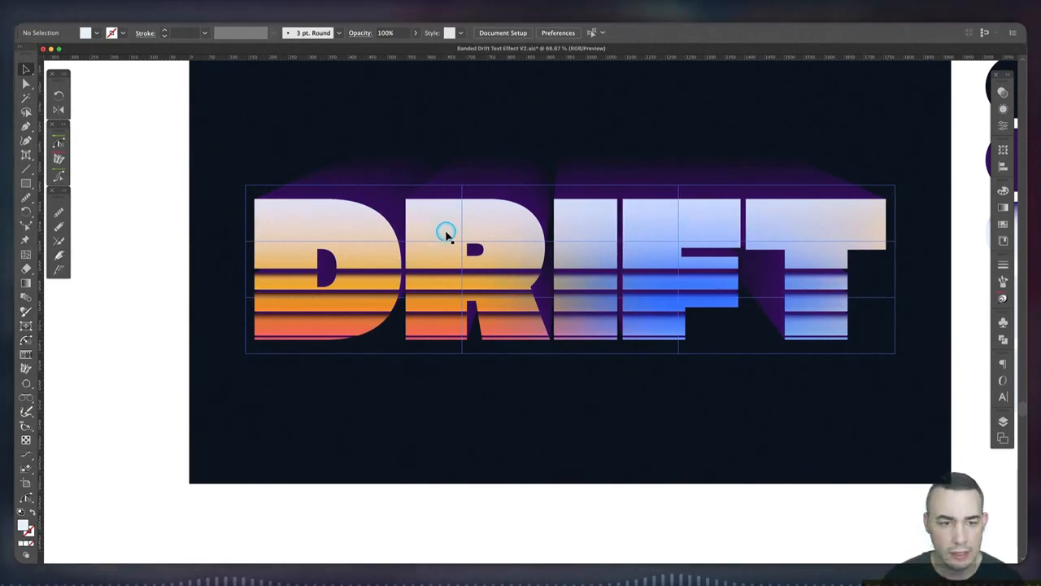
Step: Isolate the clip group and move the mesh's second-column inner points to about X 782, Y 540 px and X 561, Y 646 px
double_click(446, 232)
key(a)
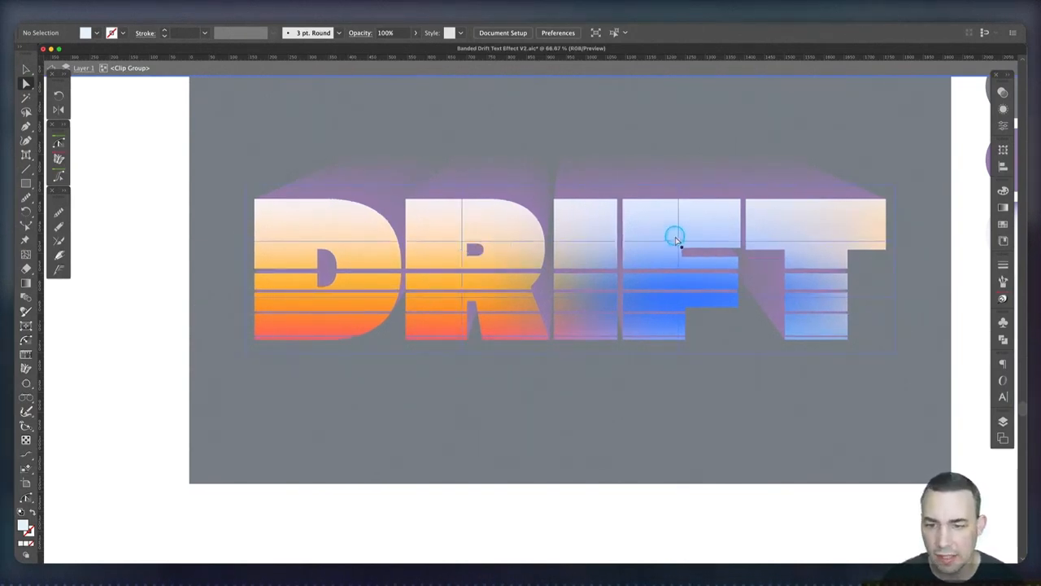
drag(460, 242, 317, 244)
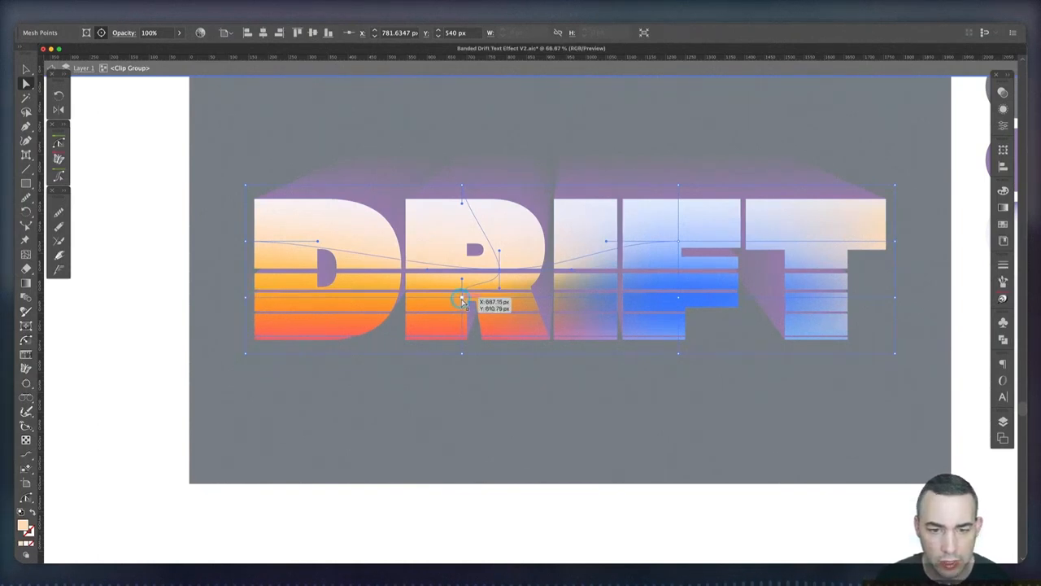
drag(461, 301, 411, 311)
Step: Raise the mesh's two third-column inner points, placing the upper one at about X 1330, Y 442 px, to reshape the blue area
click(680, 298)
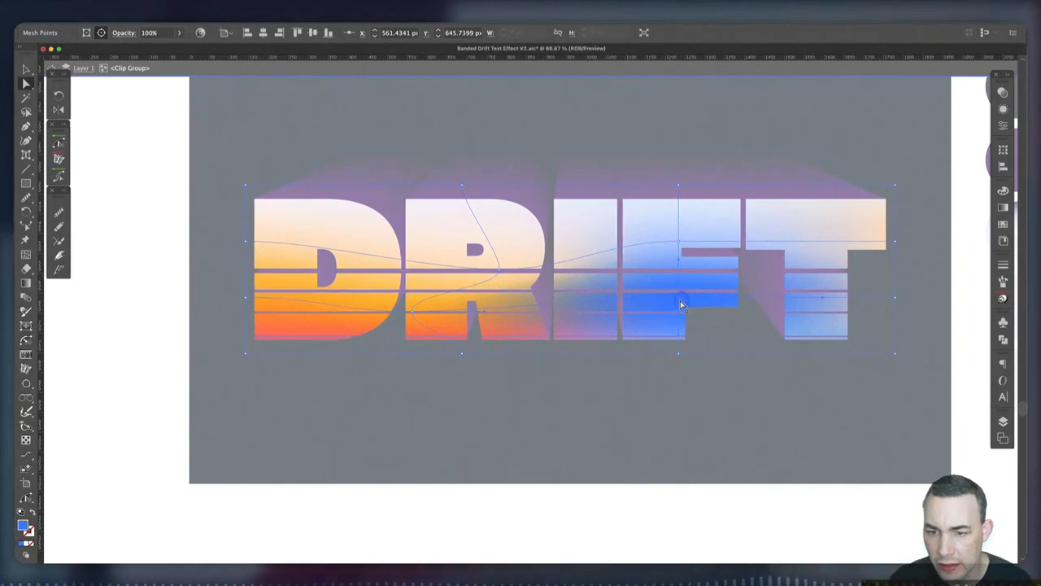
drag(682, 305, 709, 236)
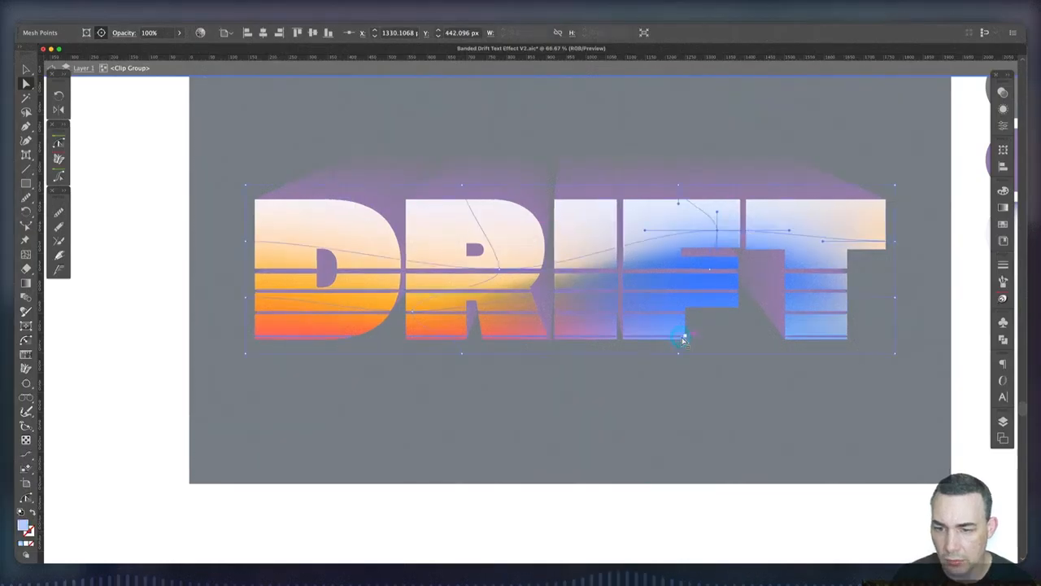
drag(681, 339, 650, 317)
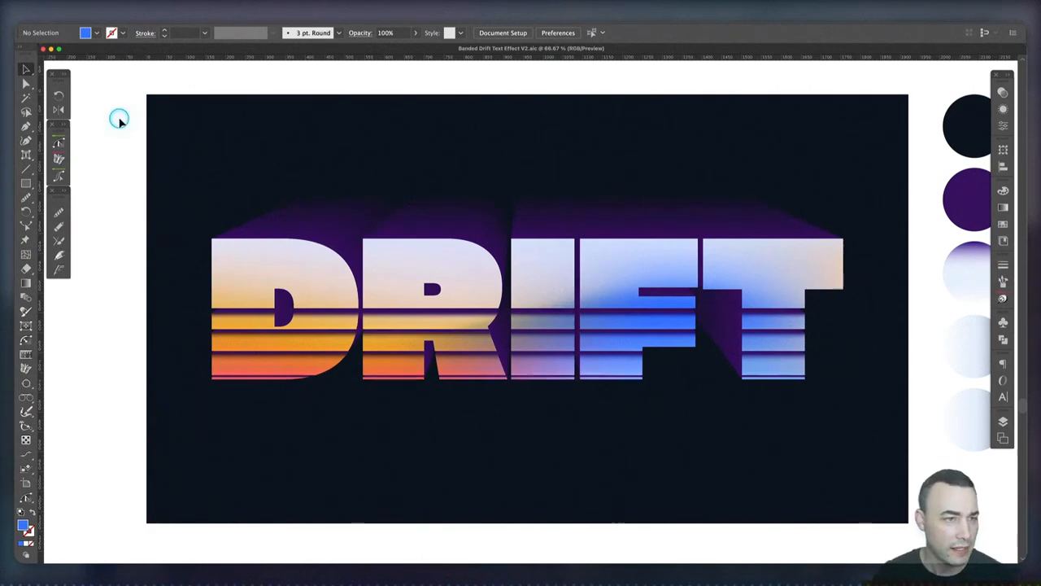
Step: Place the grain texture E1.tif from the TIF folder over the artboard, starting just outside its left edge
click(72, 12)
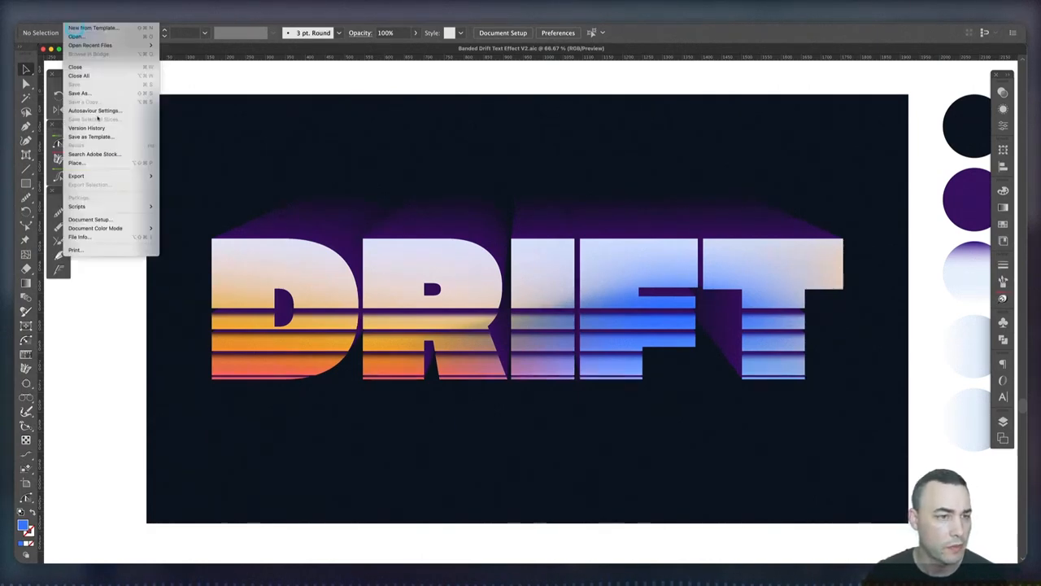
click(109, 163)
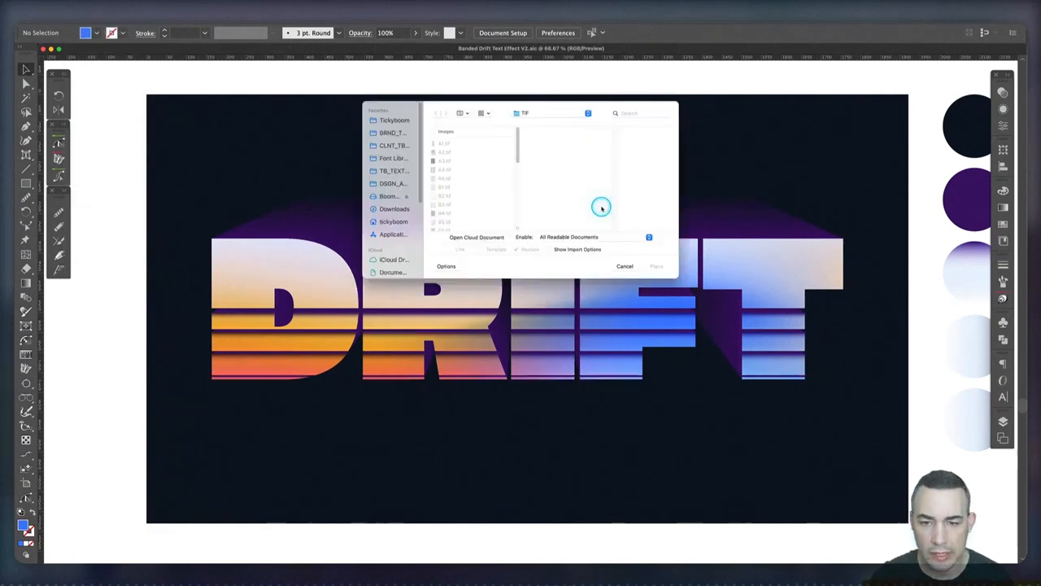
scroll(469, 189, down, 5)
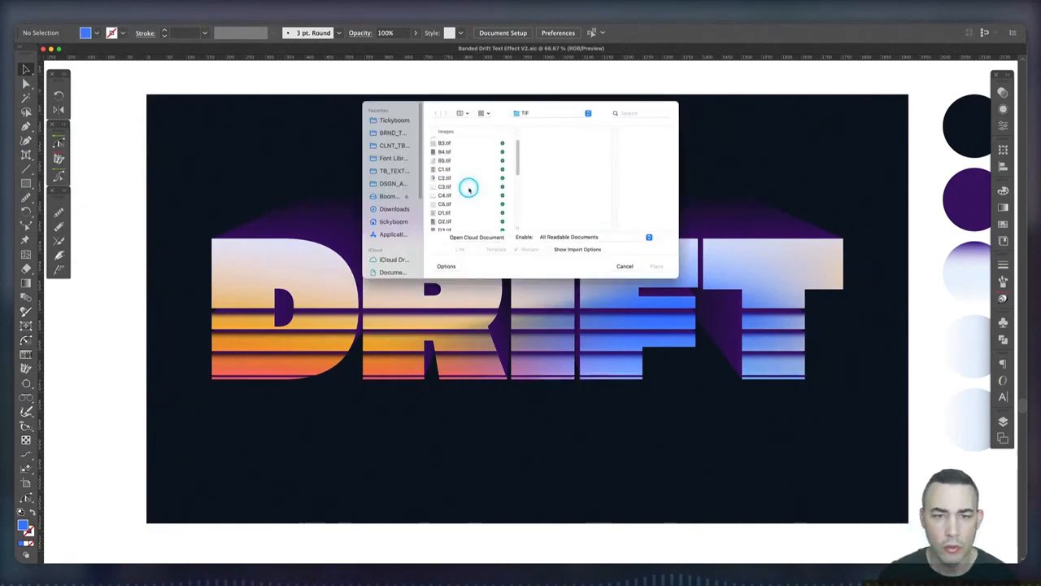
scroll(468, 189, down, 1)
click(441, 192)
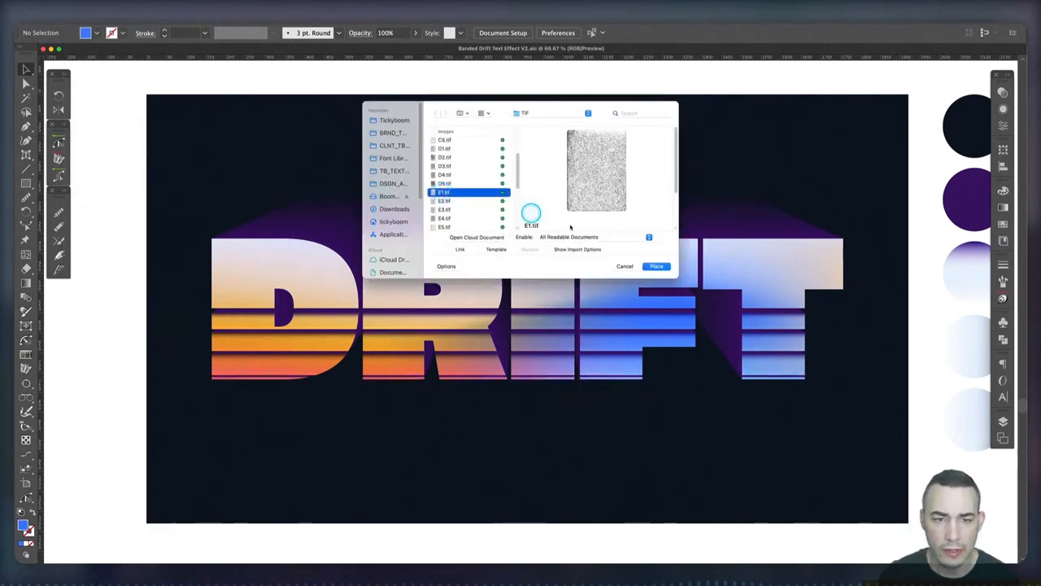
click(656, 266)
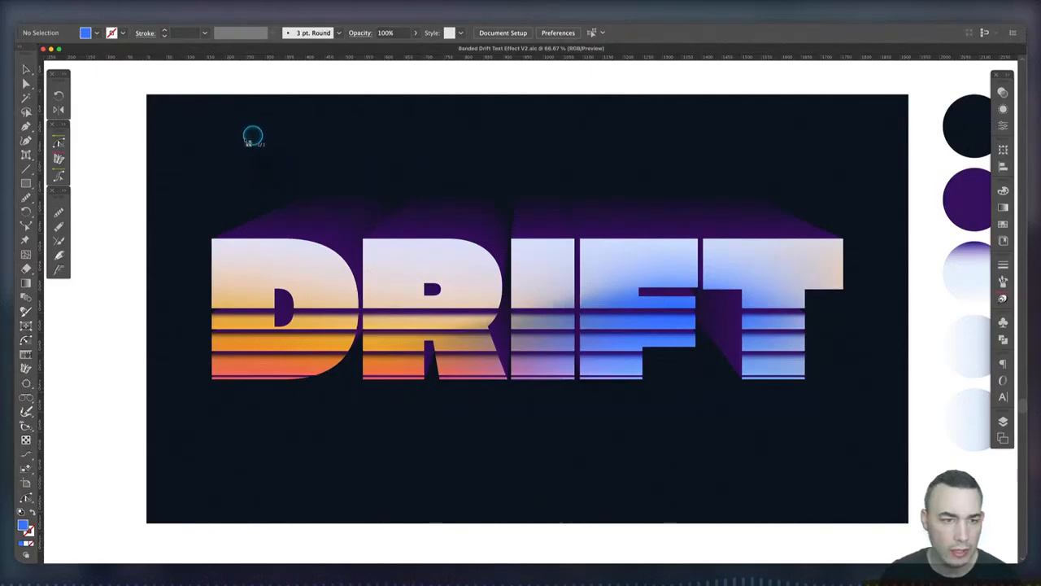
click(119, 181)
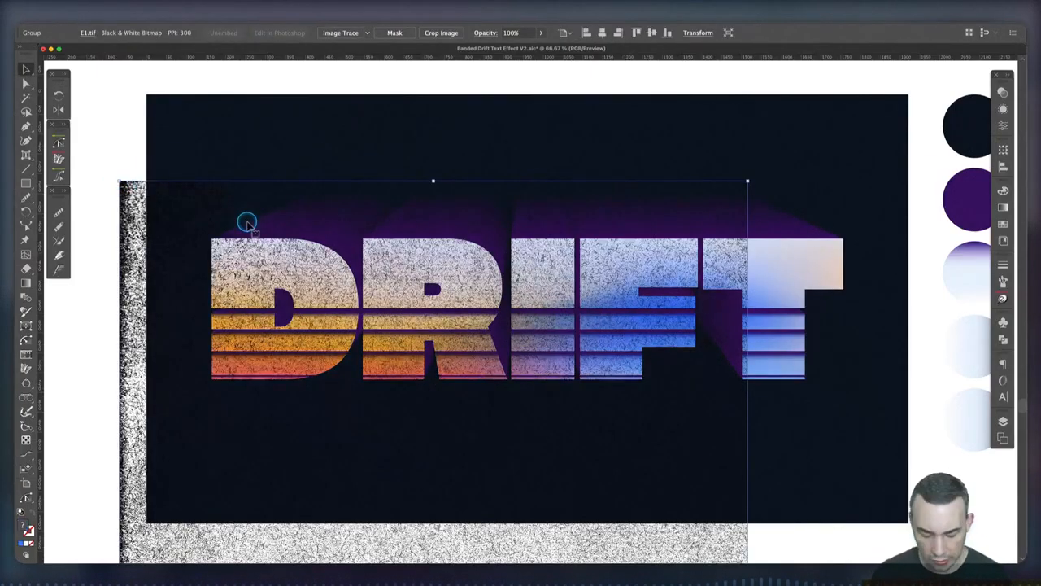
key(super+minus)
key(super+minus)
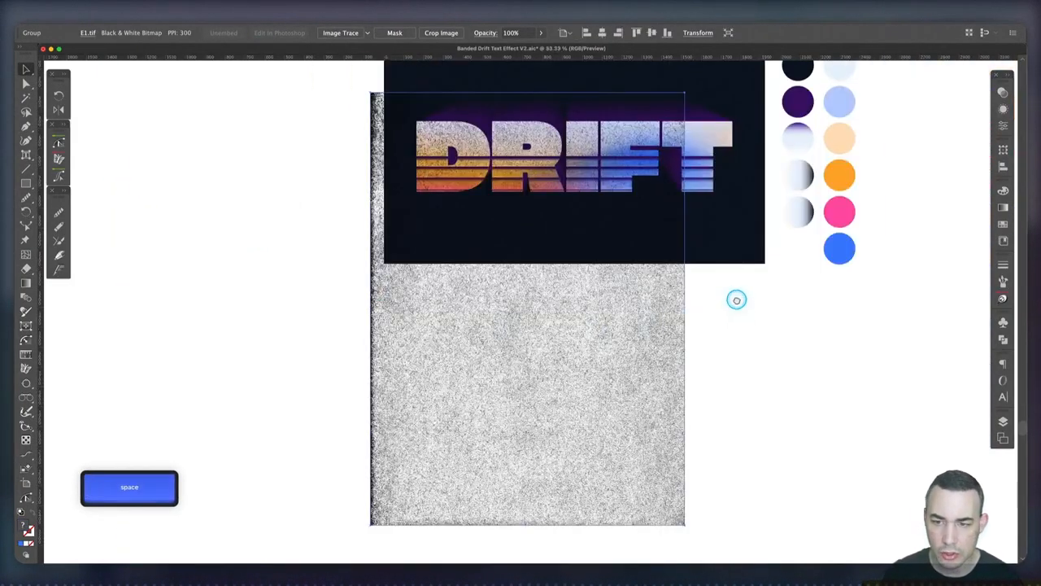
Step: Rotate the grain texture a quarter turn counter-clockwise to landscape and centre it horizontally and vertically on the artboard
scroll(737, 297, up, 2)
scroll(737, 298, right, 1)
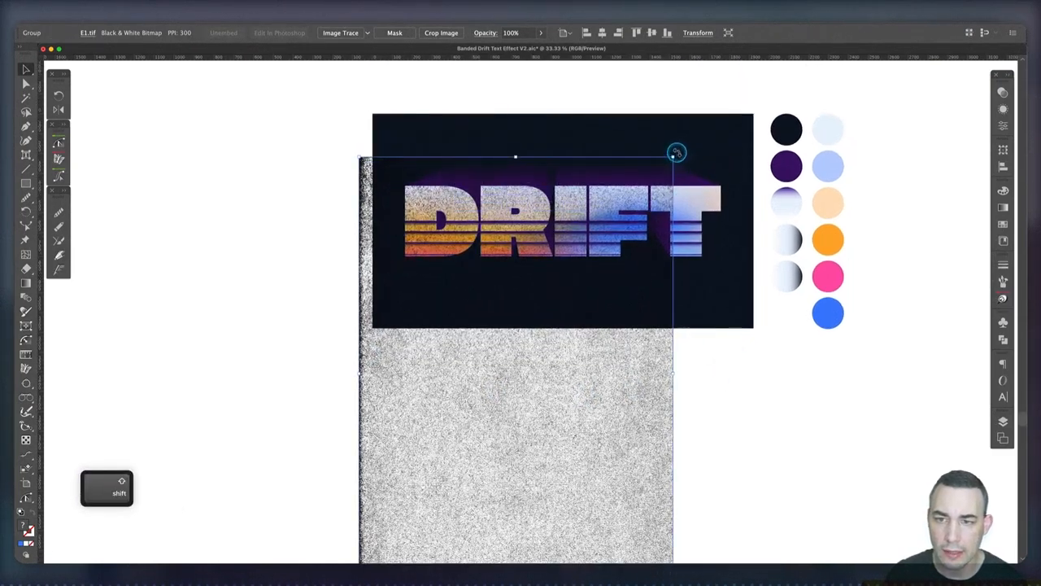
drag(676, 153, 360, 238)
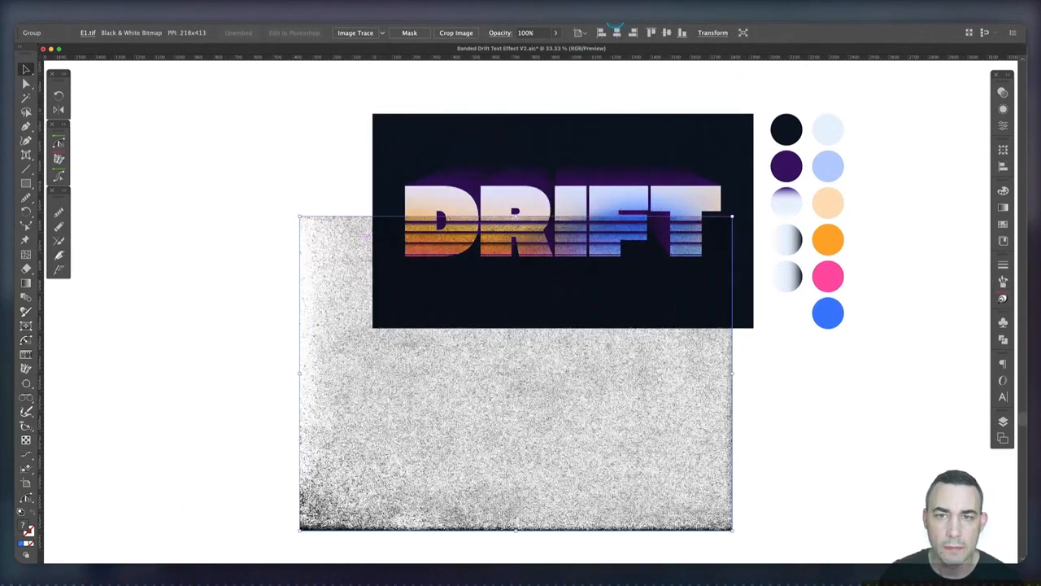
click(616, 33)
click(666, 33)
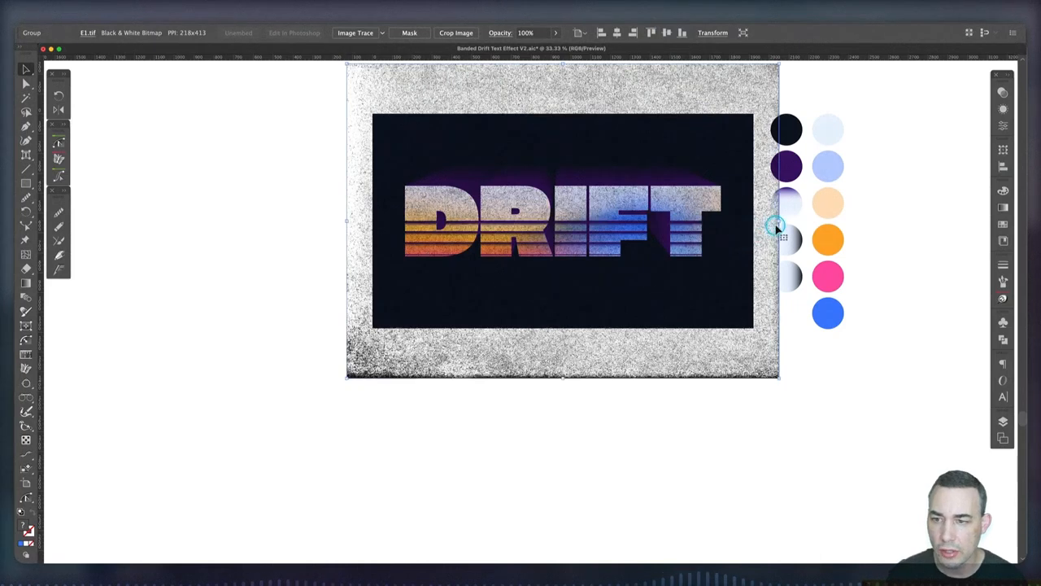
Step: Scale the grain texture proportionally about its centre to the artboard's width and colour it with the bright blue swatch
drag(776, 228, 754, 223)
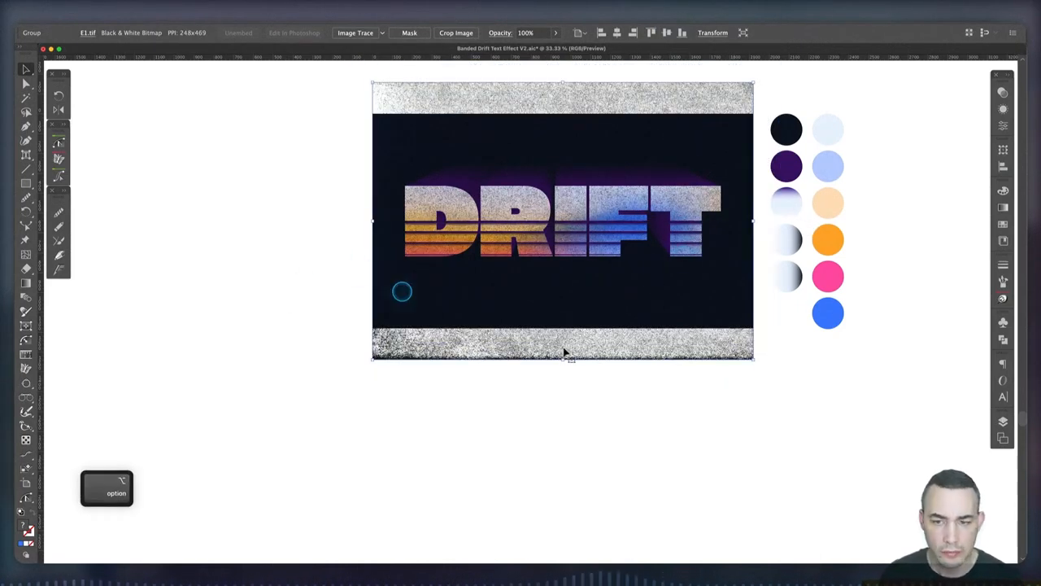
key(i)
click(827, 312)
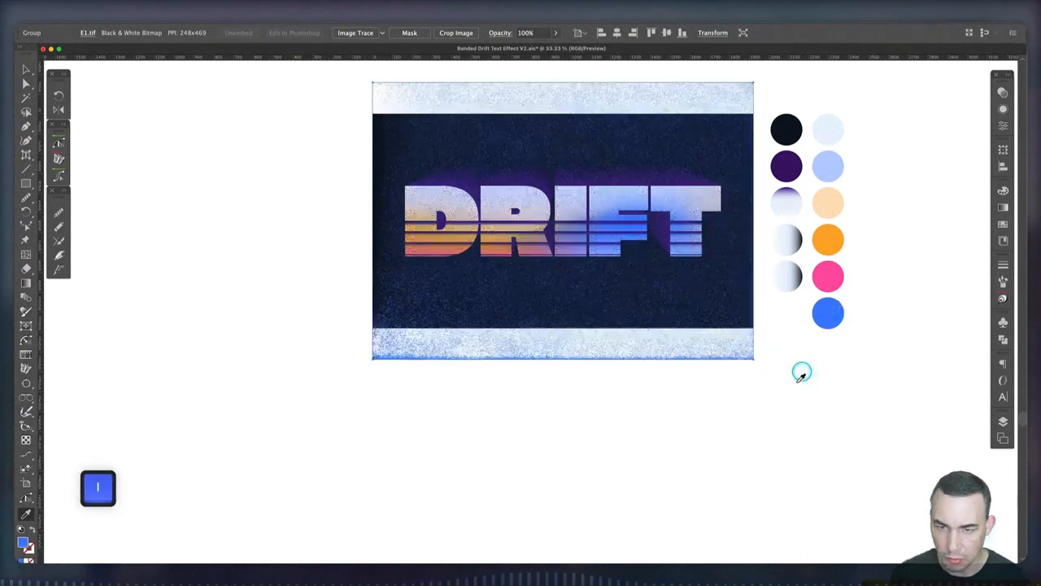
key(v)
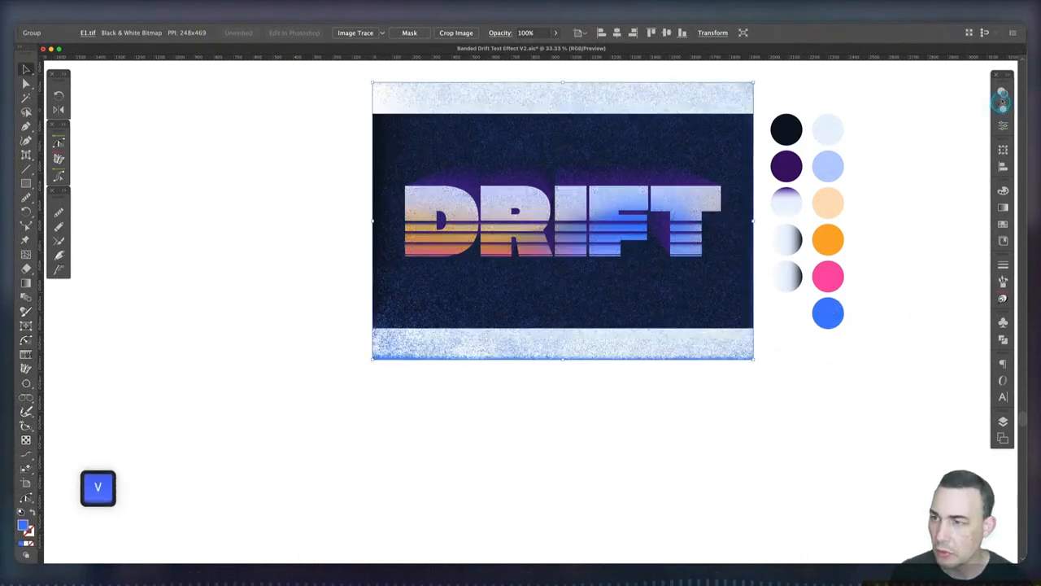
Step: Set the grain texture's blending mode to Color Burn and its opacity to 50%, then deselect it
click(1002, 101)
click(874, 104)
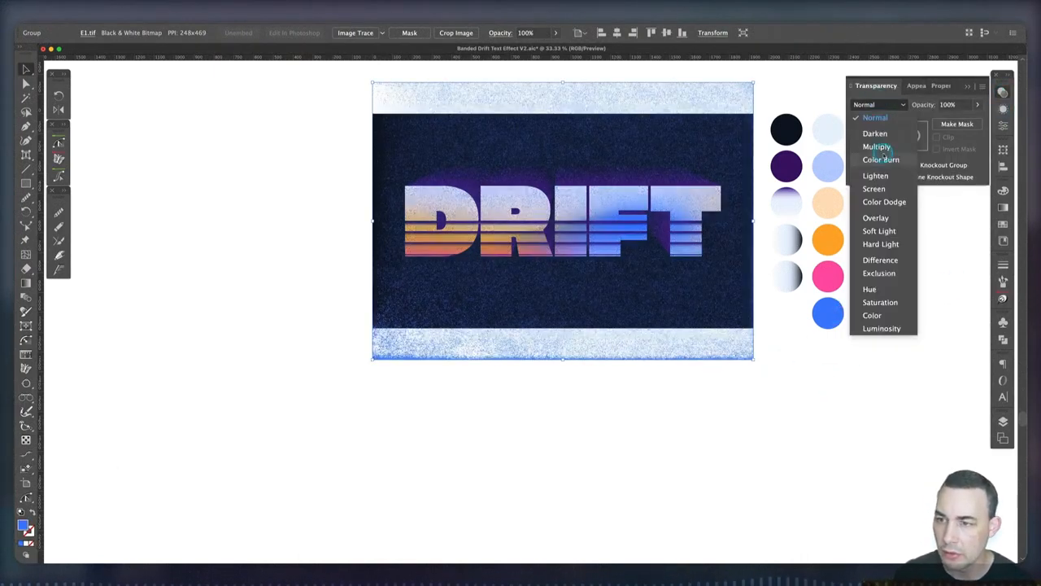
click(883, 159)
click(950, 104)
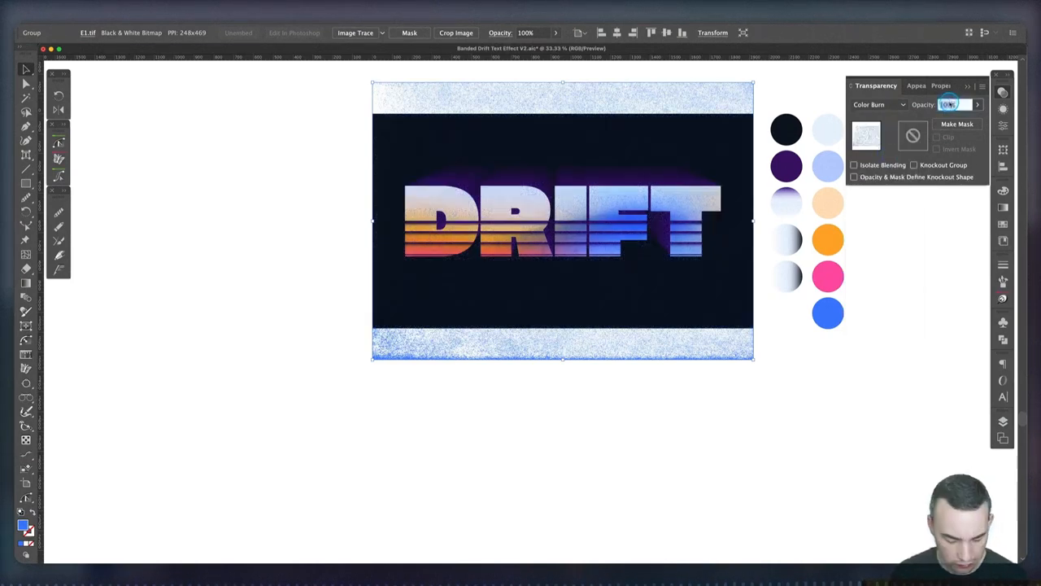
text(50)
key(Return)
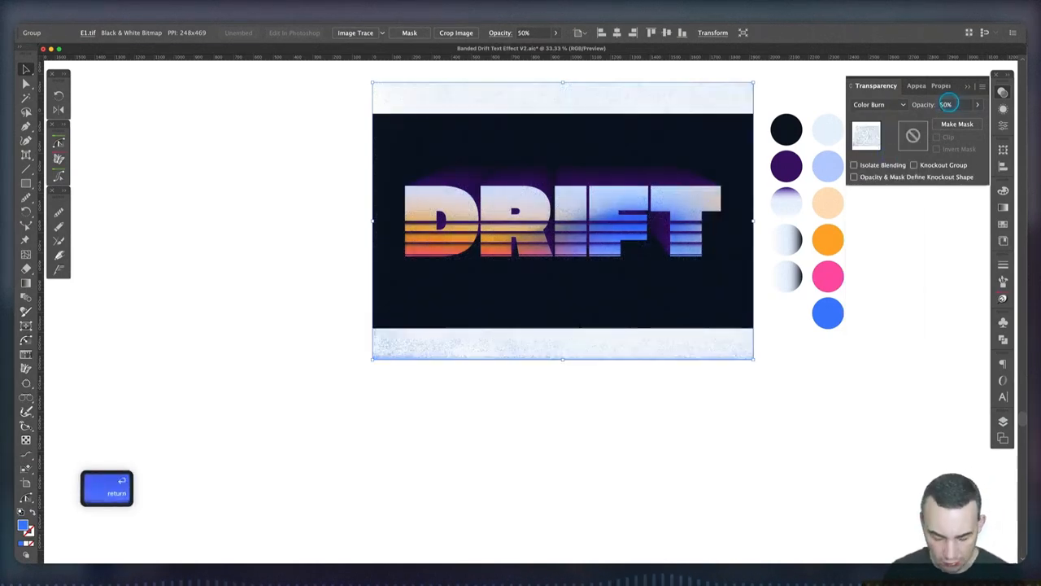
key(super+equal)
click(151, 238)
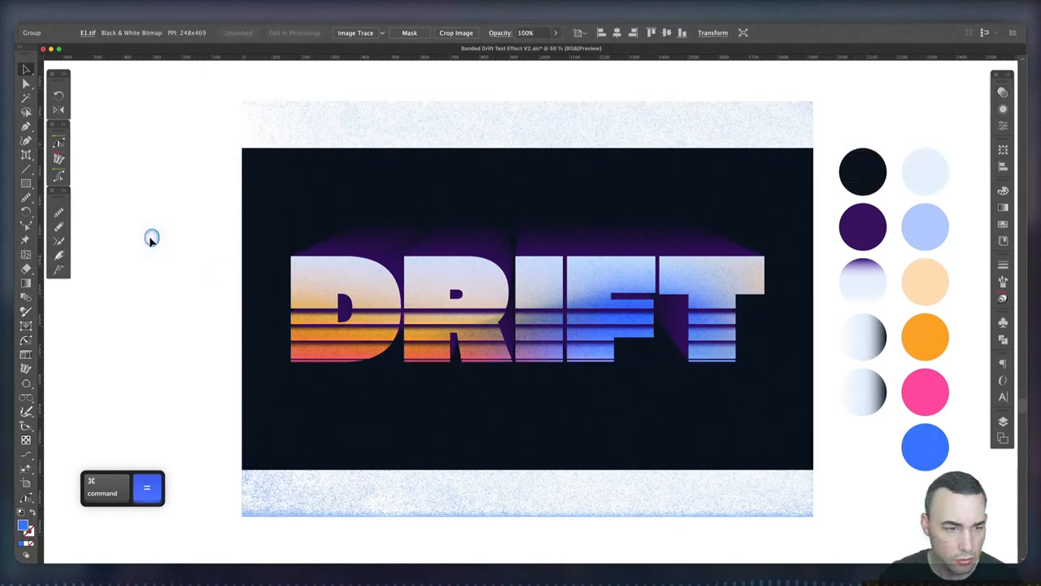